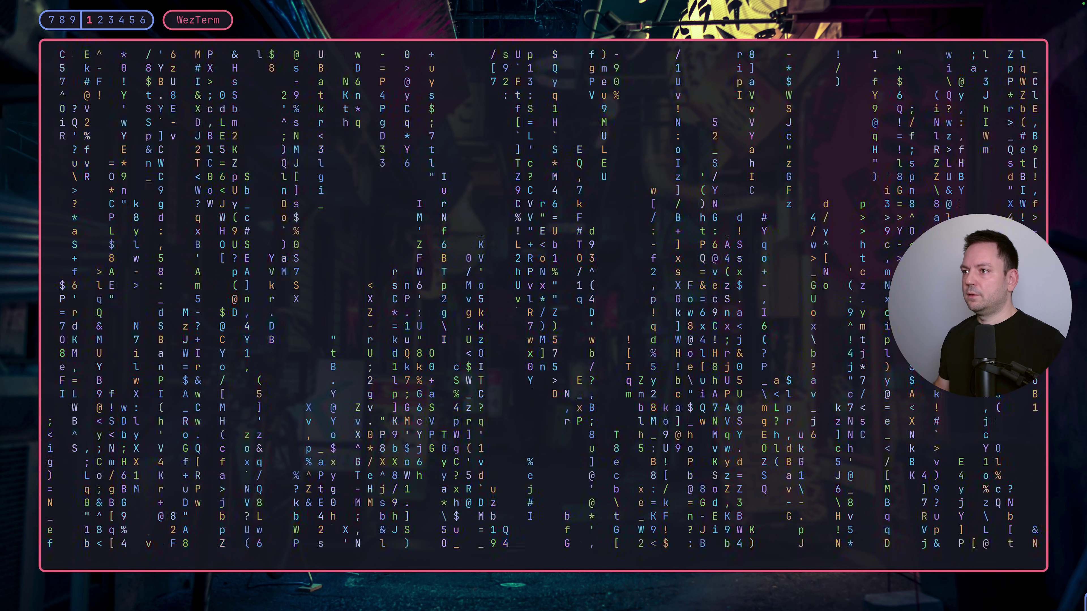
# Step: Open a second terminal window, change into the .dotfiles folder and list its contents
pyautogui.press('super+n')
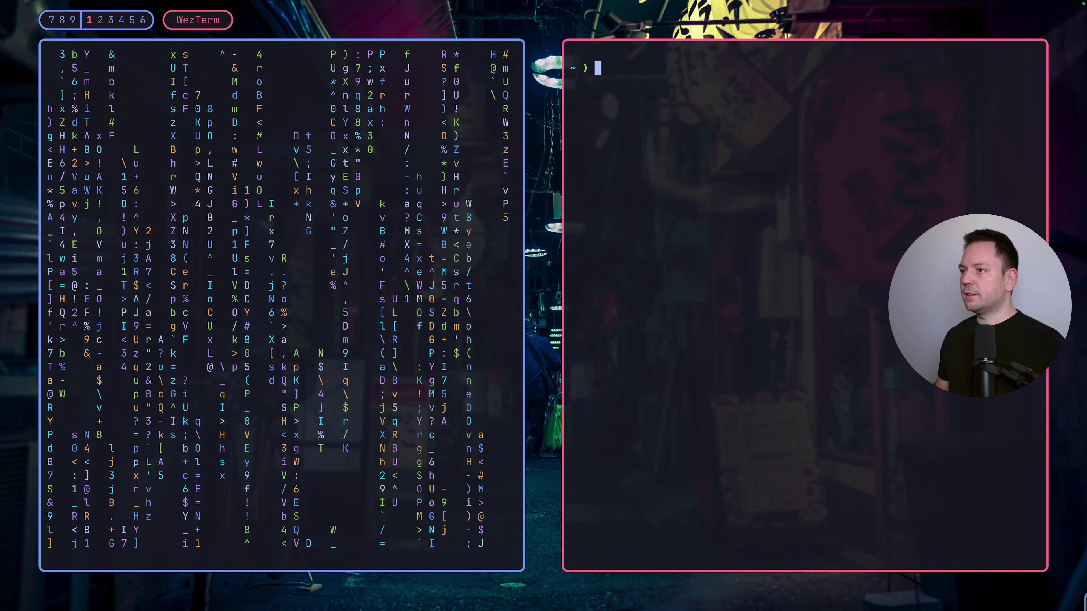
pyautogui.write('cd dot')
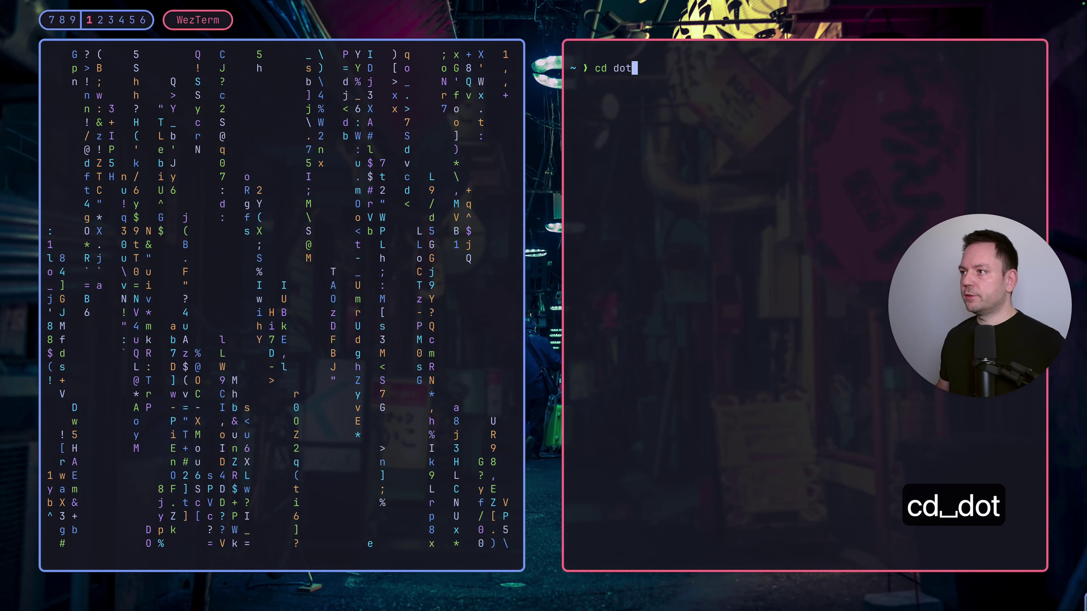
pyautogui.press('Return')
pyautogui.write('les ❯')
pyautogui.press('Return')
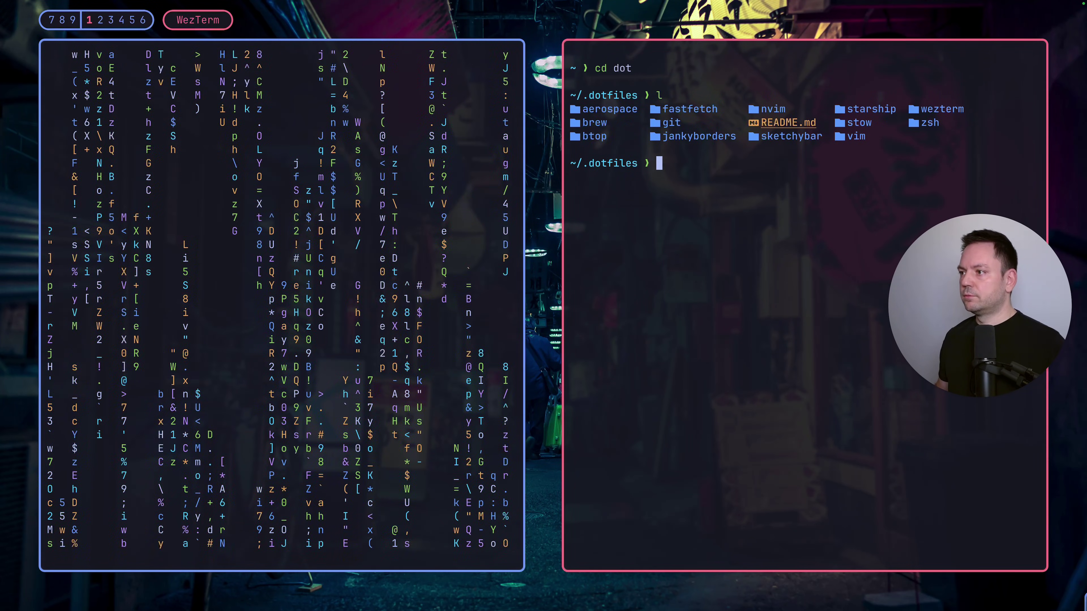
# Step: Open a third terminal window and move the focus back to the terminal with the file listing
pyautogui.press('super+n')
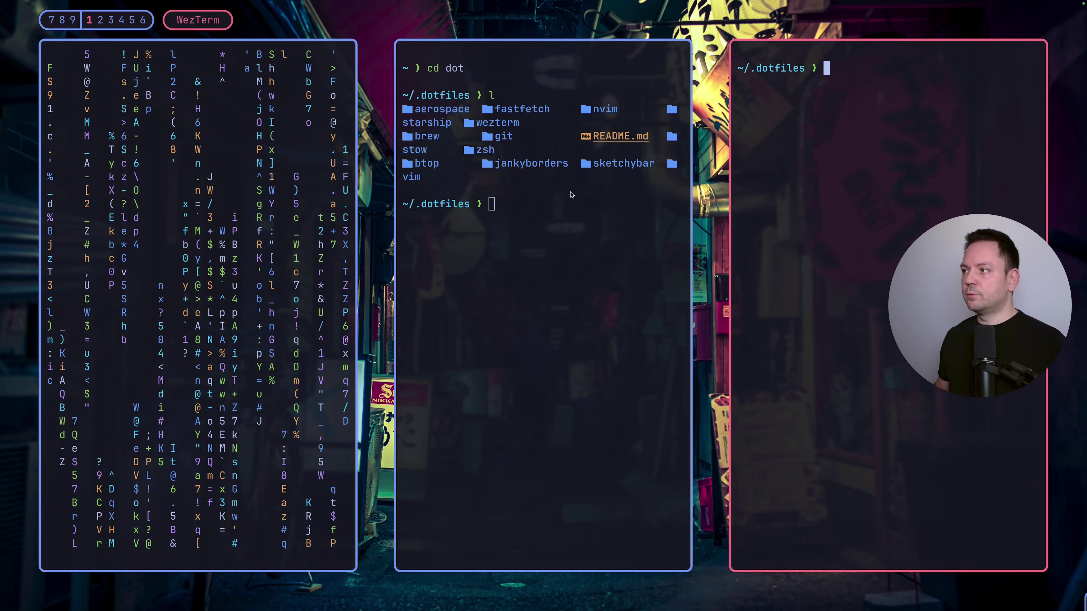
pyautogui.press('ctrl+alt+shift+super+o')
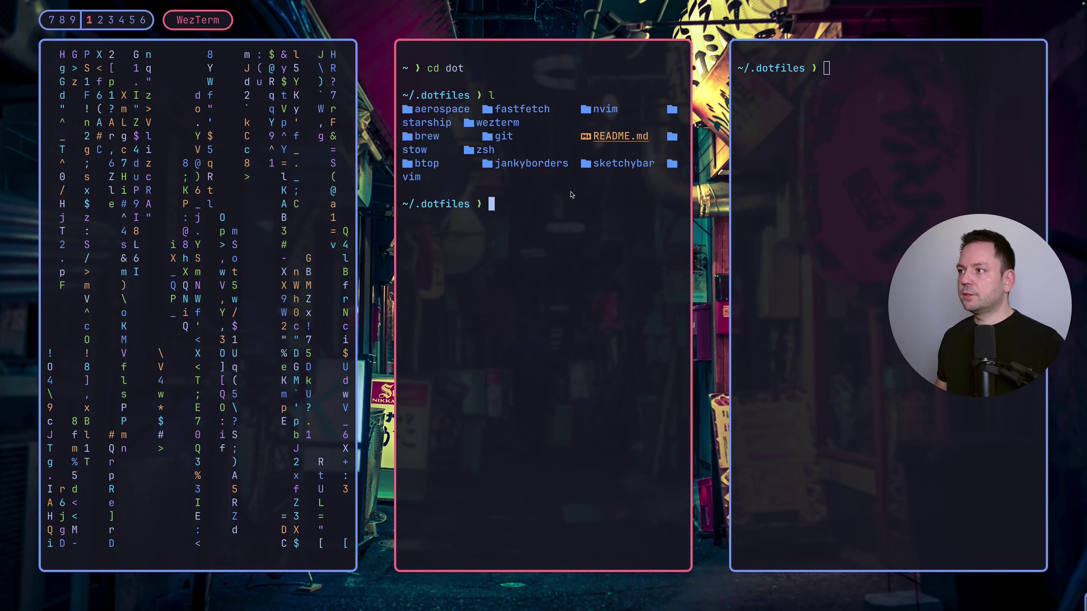
# Step: Switch the tiling to stacked rows and back to columns, then swap the matrix terminal into the middle column
pyautogui.hotkey('alt', '/')
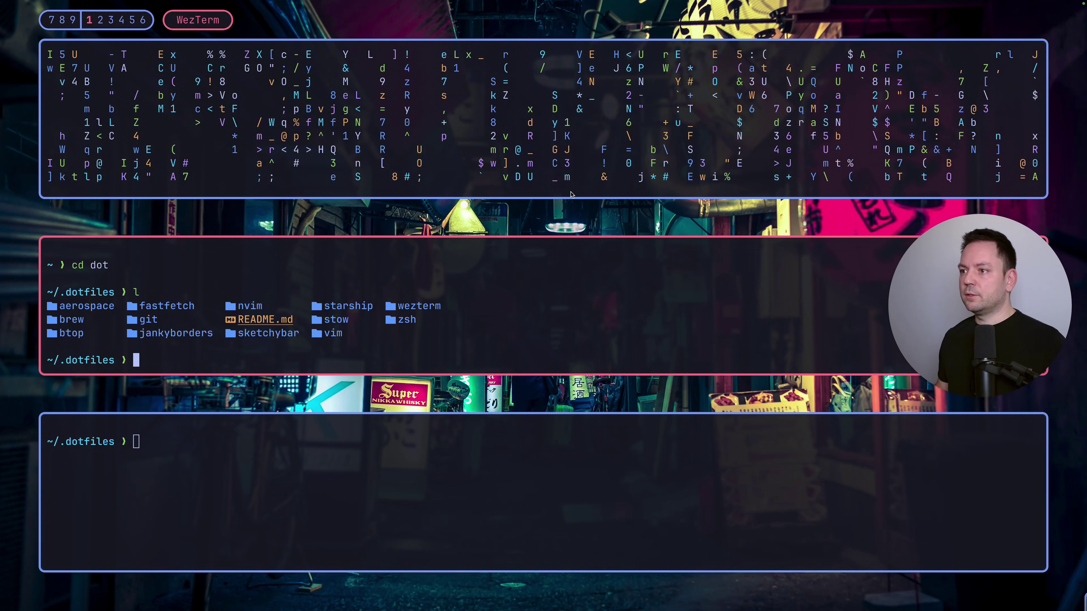
pyautogui.hotkey('alt', '/')
pyautogui.press('ctrl+alt+shift+super+q')
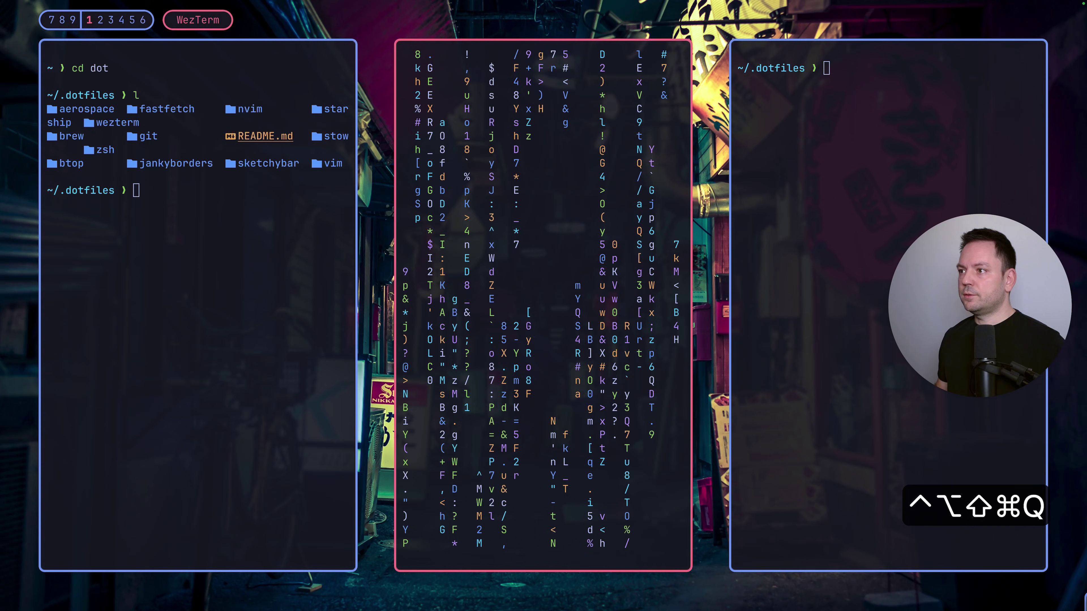
# Step: Widen the middle matrix terminal in several increments, then shrink it until it is narrower than its neighbours
pyautogui.hotkey('shift', 'Down')
pyautogui.hotkey('shift', 'Down')
pyautogui.hotkey('shift', 'Down')
pyautogui.hotkey('shift', 'Down')
pyautogui.hotkey('shift', 'Down')
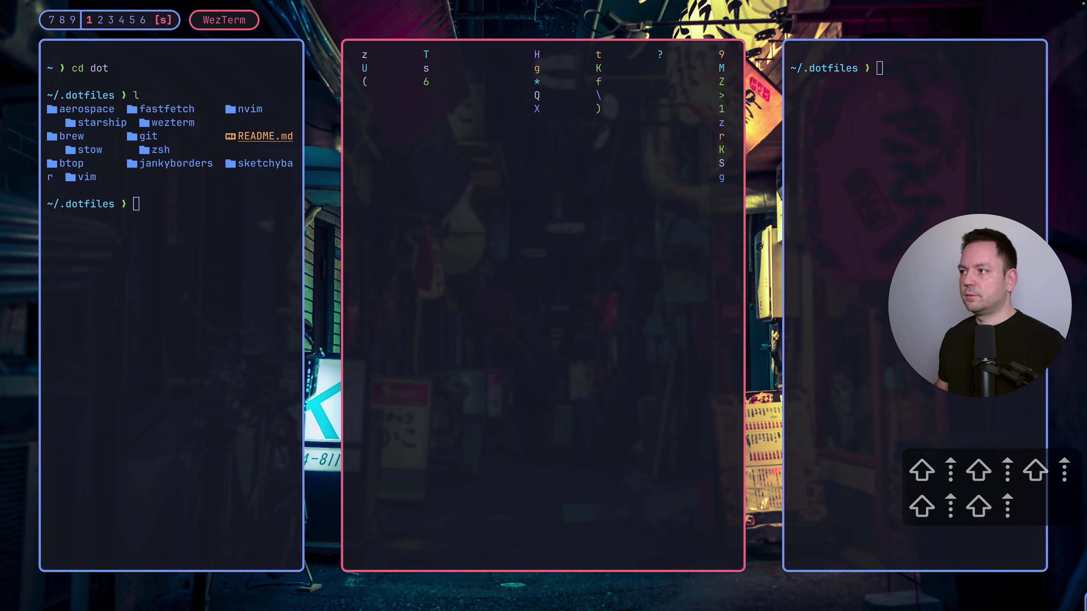
pyautogui.hotkey('shift', 'Up')
pyautogui.hotkey('shift', 'Up')
pyautogui.hotkey('shift', 'Up')
pyautogui.hotkey('shift', 'Up')
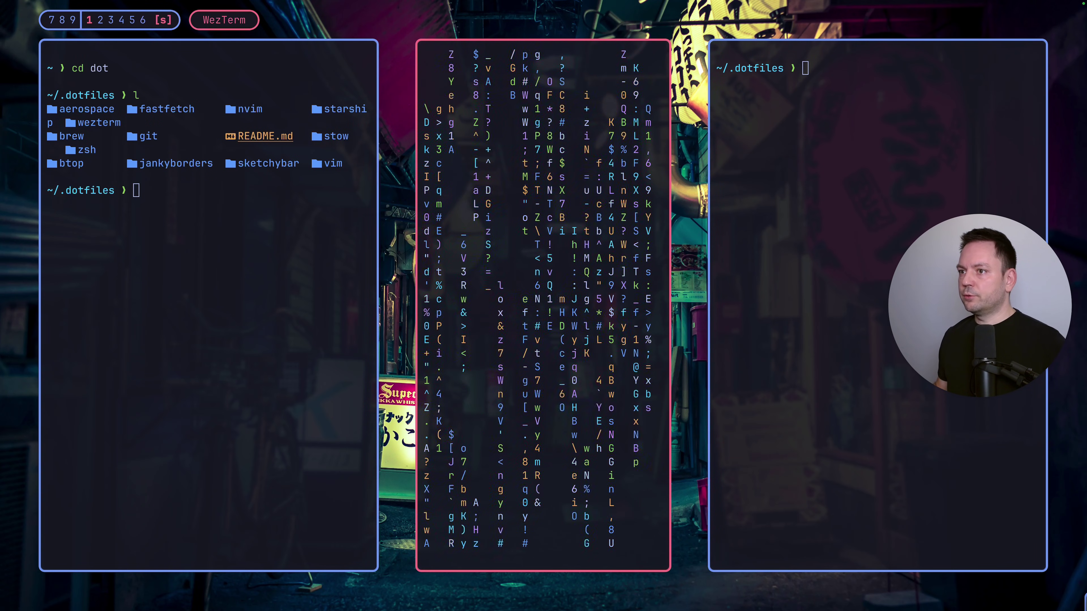
# Step: Stack the matrix terminal beneath the file-listing terminal and launch Brave Browser in the same column
pyautogui.hotkey('alt', 'shift', 'h')
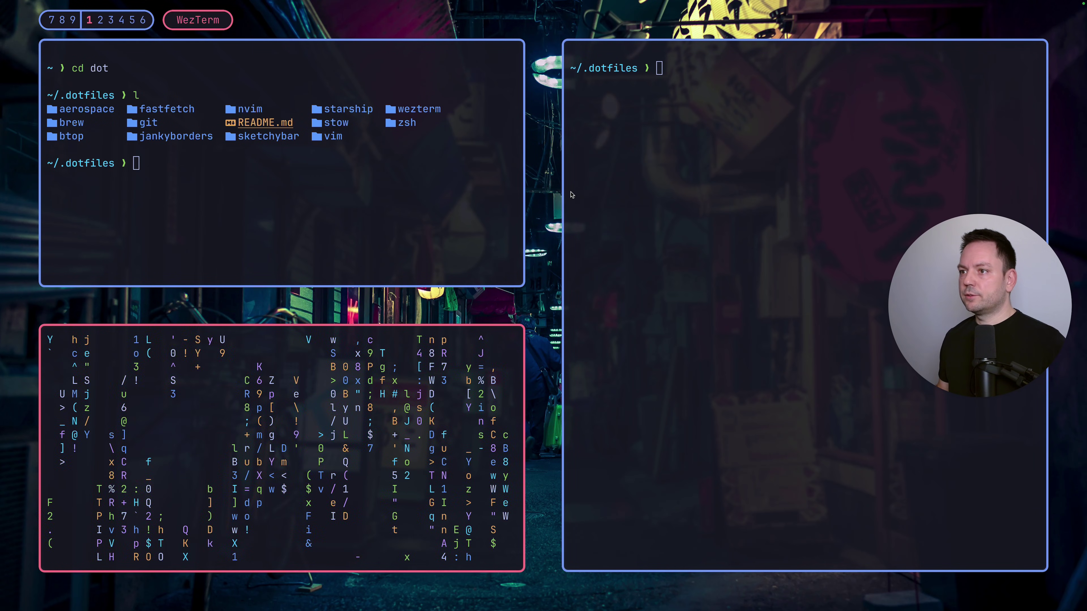
pyautogui.press('ctrl+alt+shift+super+b')
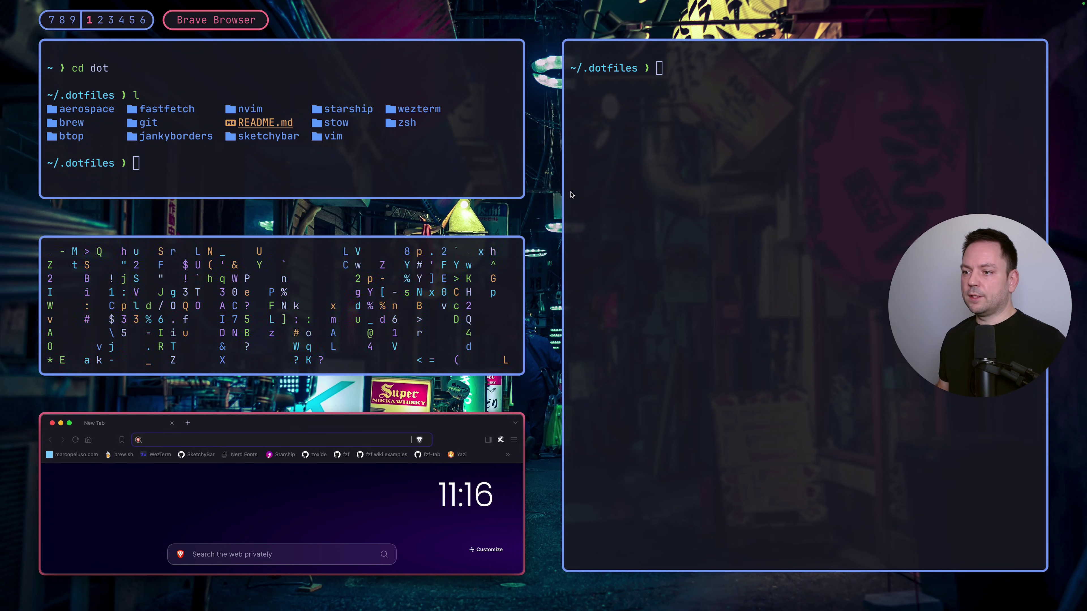
# Step: Move Brave out of the stack into its own middle column, then toggle the layout to rows and back to columns
pyautogui.hotkey('alt', 'shift', 'l')
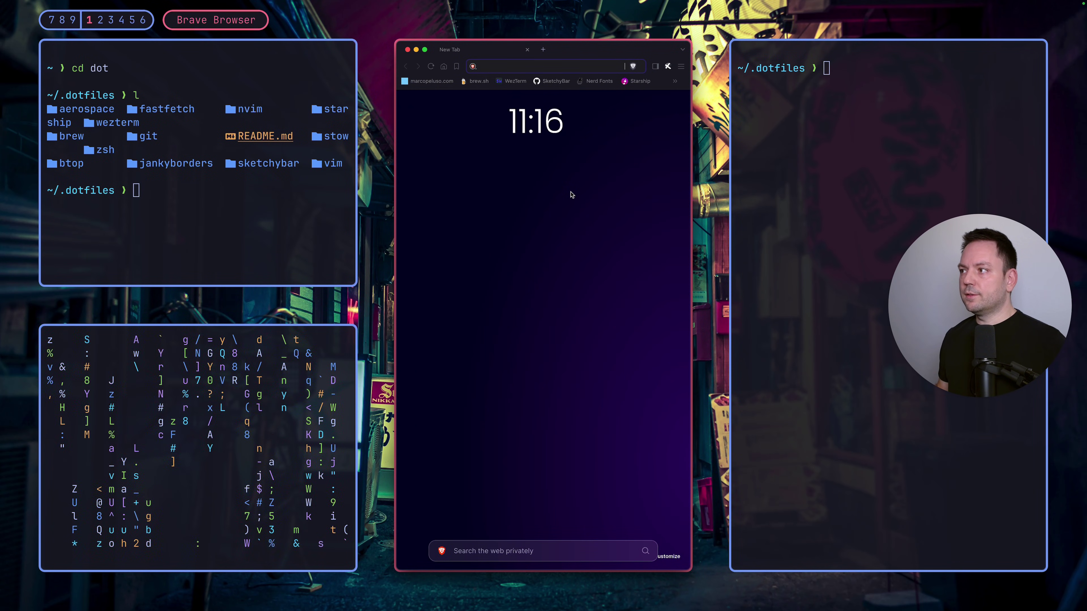
pyautogui.press('ctrl+alt+shift+super+v')
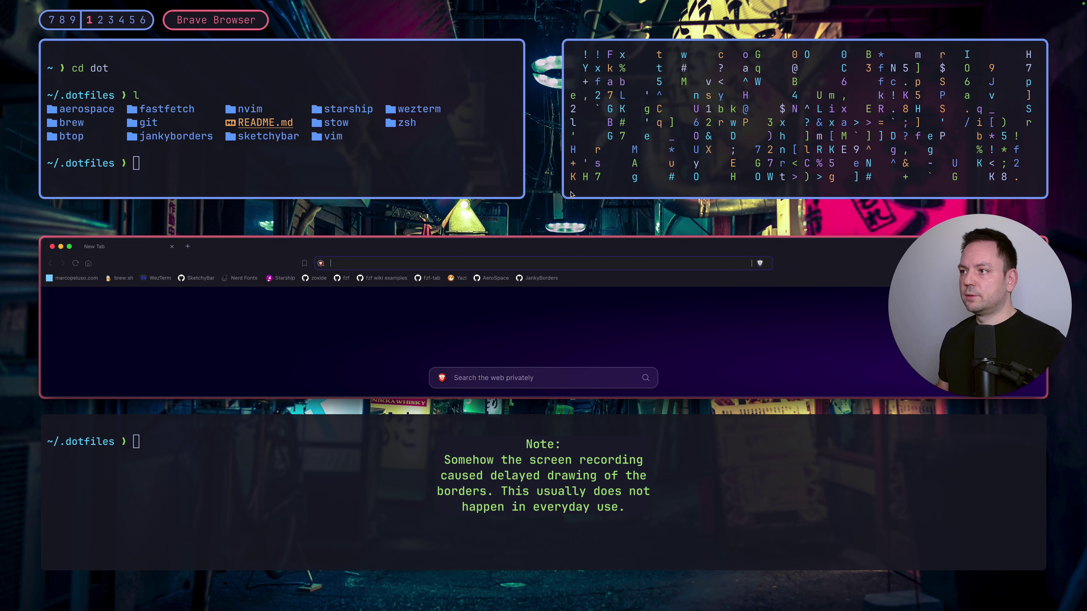
pyautogui.press('ctrl+alt+shift+super+v')
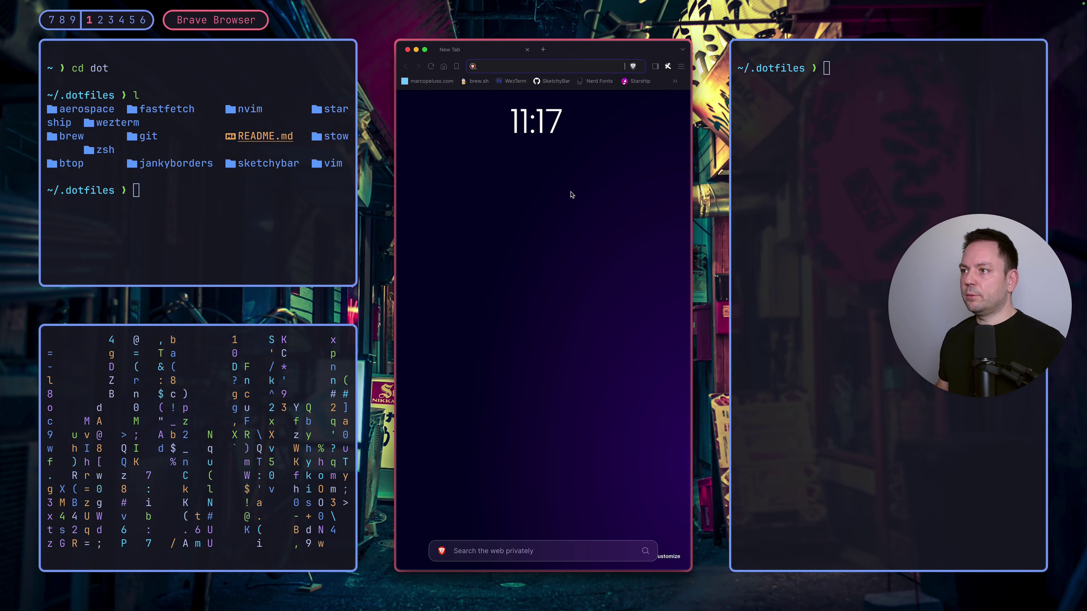
# Step: Stack Brave above the empty .dotfiles terminal, then reset the workspace layout to four columns
pyautogui.press('ctrl+alt+shift+super+q')
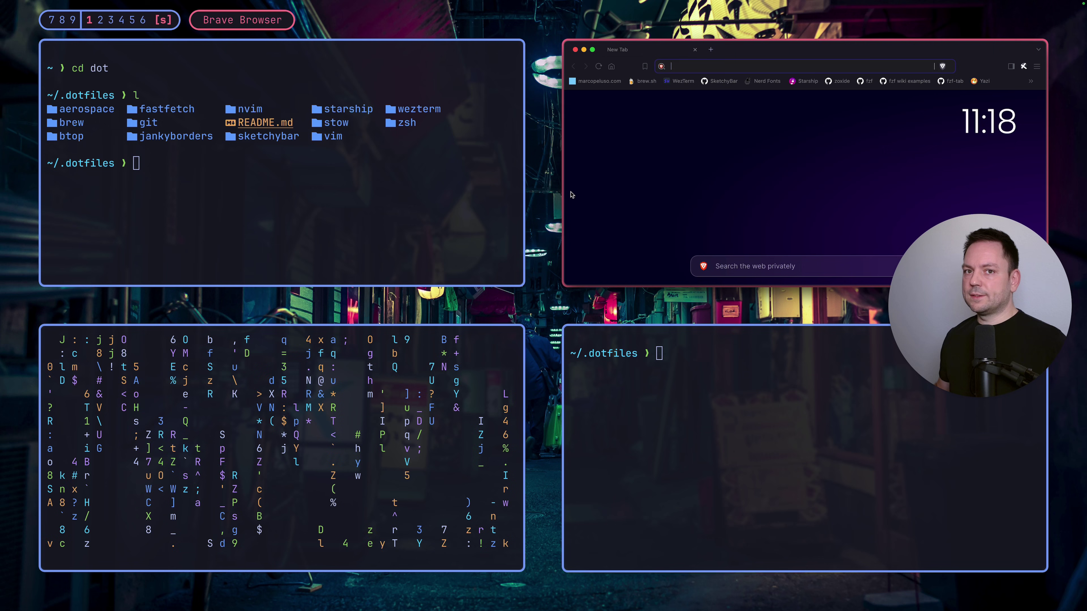
pyautogui.press('r')
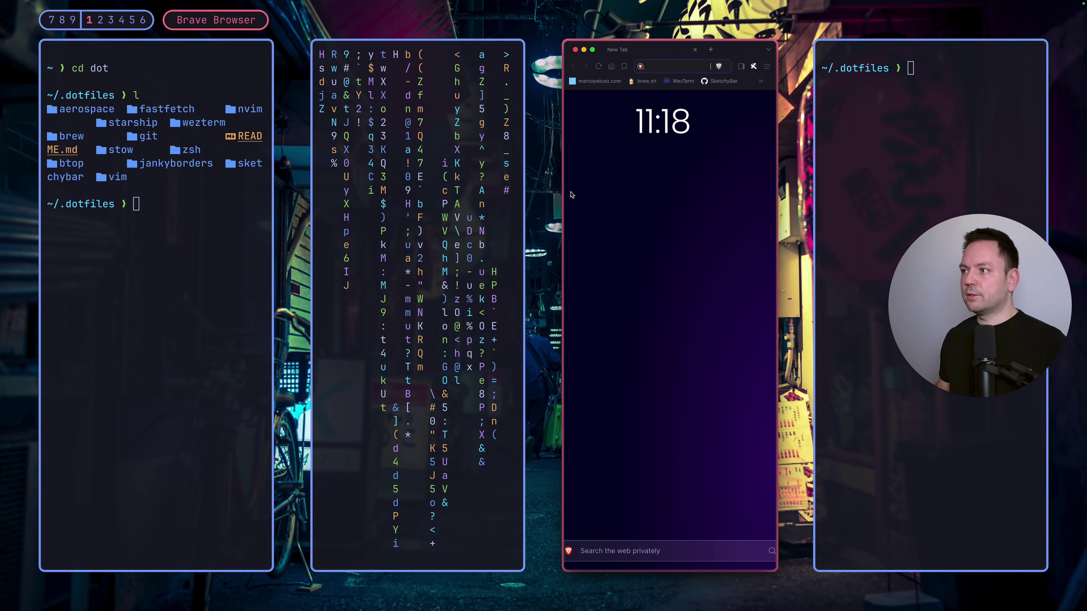
# Step: Toggle the matrix terminal to edge-to-edge fullscreen and back, then to fullscreen with outer gaps and back
pyautogui.press('ctrl+alt+shift+super+n')
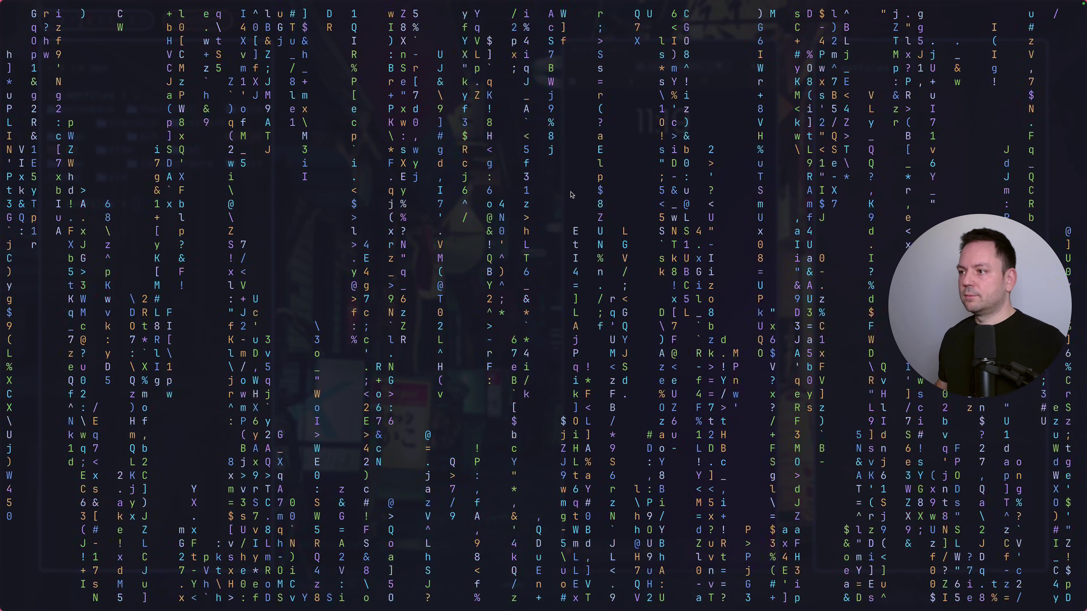
pyautogui.press('ctrl+alt+shift+super+k')
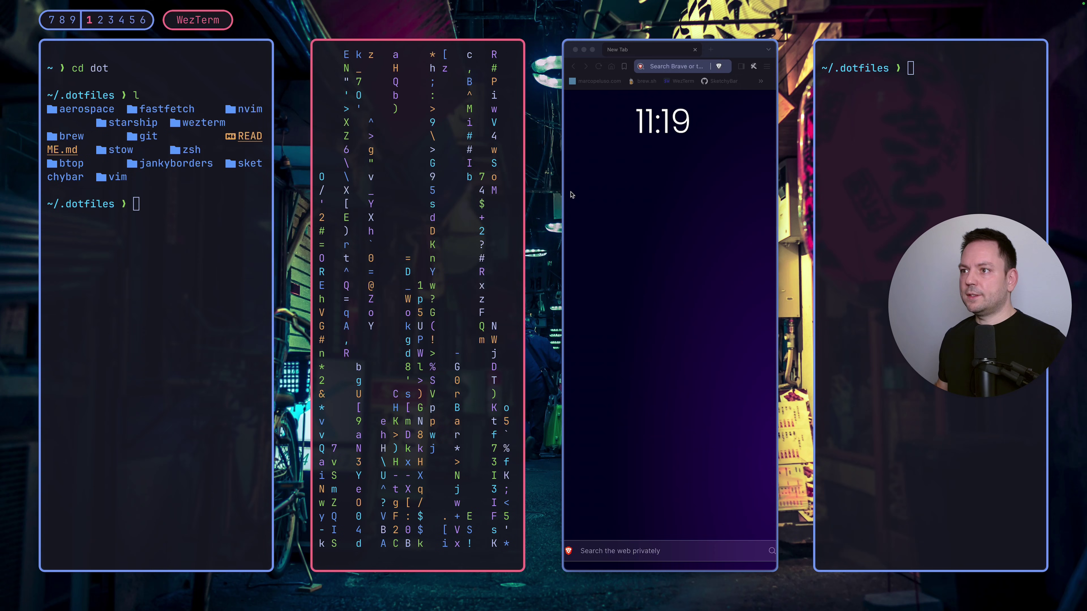
pyautogui.hotkey('alt', 'f')
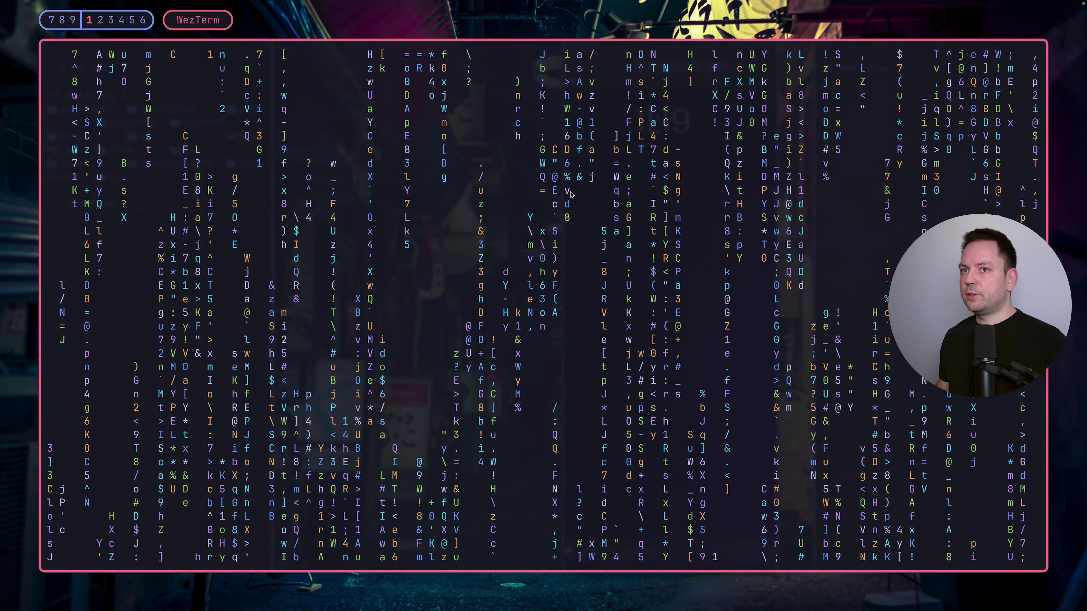
pyautogui.press('ctrl+alt+shift+super+m')
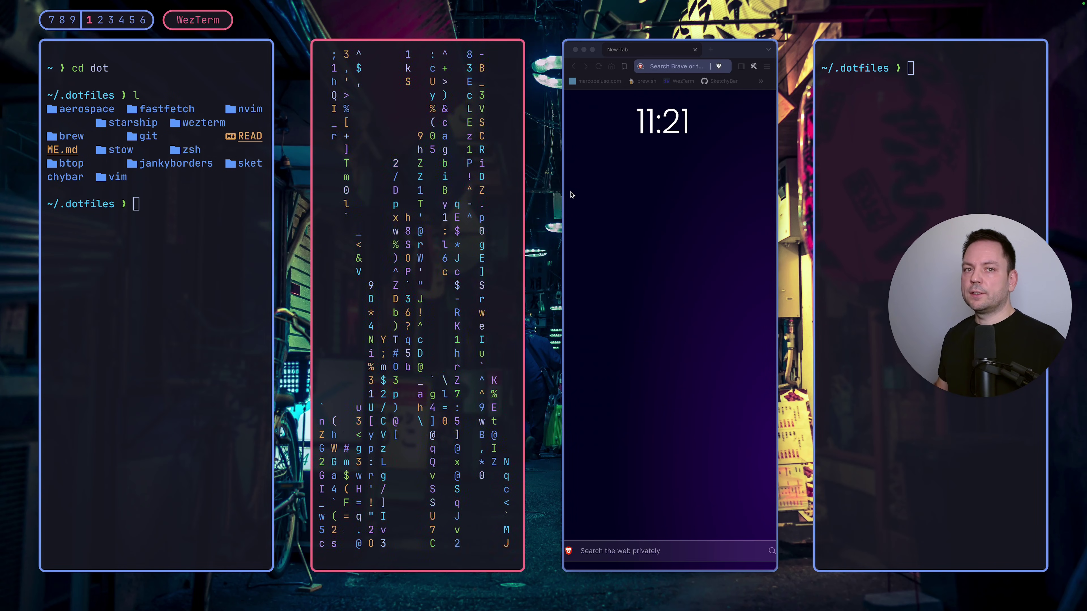
# Step: Switch the workspace to the horizontal accordion layout and cycle the focus through its windows
pyautogui.hotkey('alt', ',')
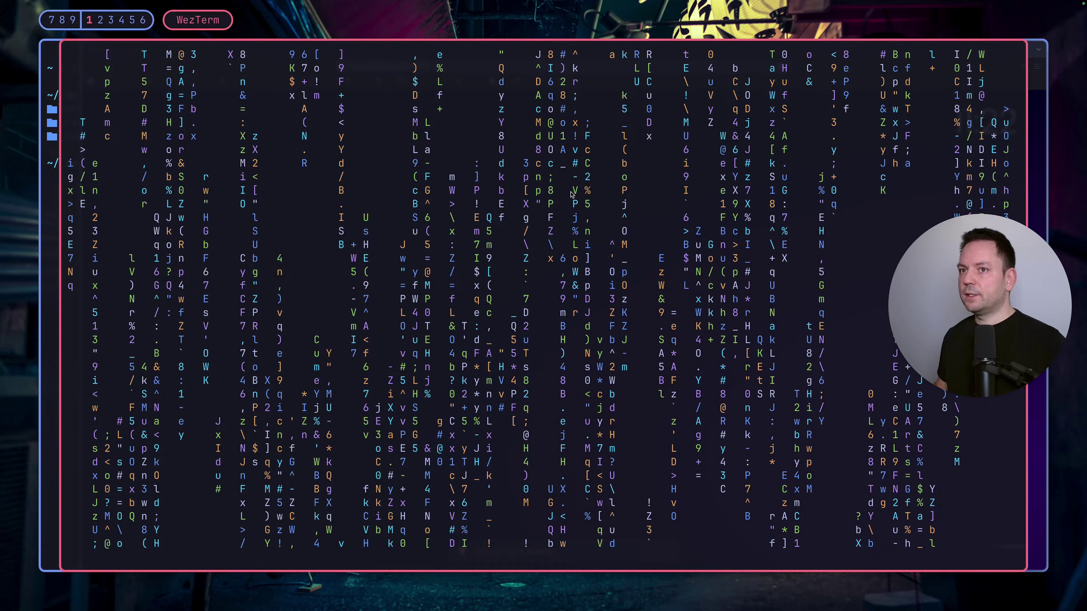
pyautogui.press('ctrl+alt+shift+super+n')
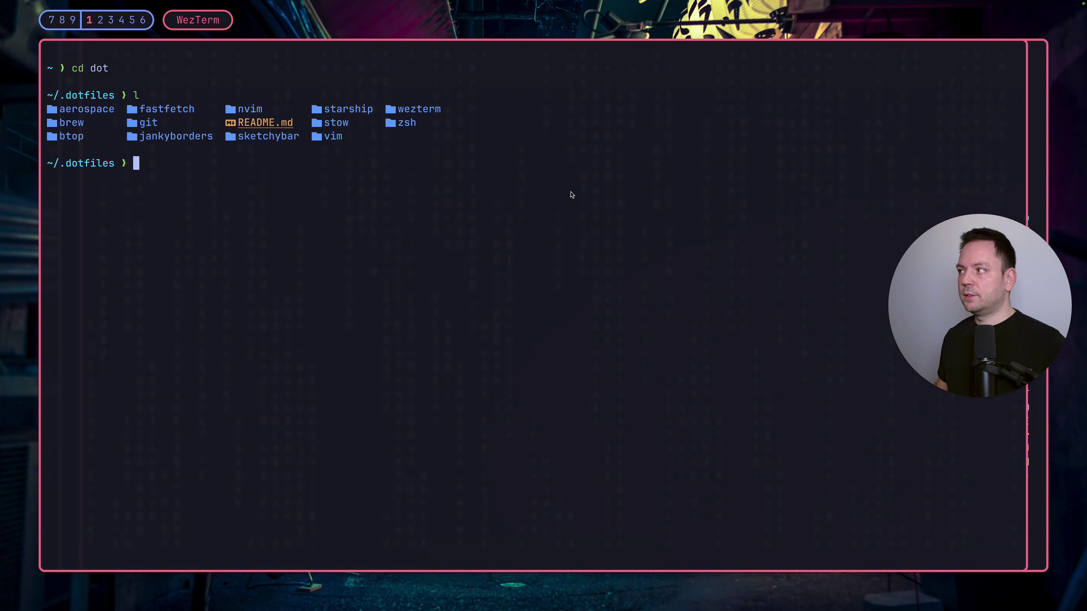
pyautogui.press('ctrl+alt+shift+super+p')
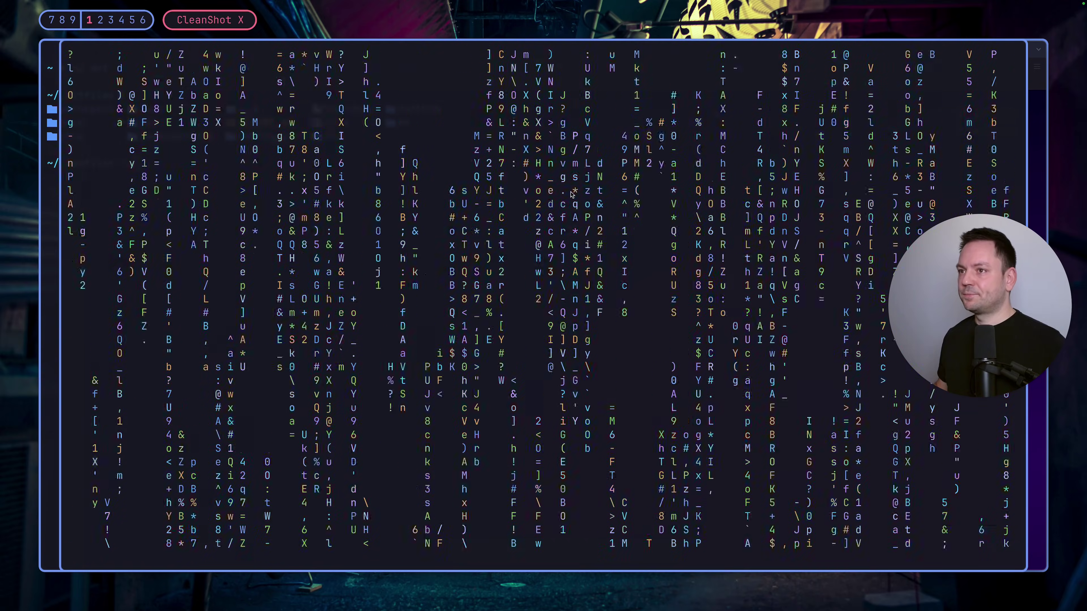
pyautogui.press('ctrl+alt+shift+super+n')
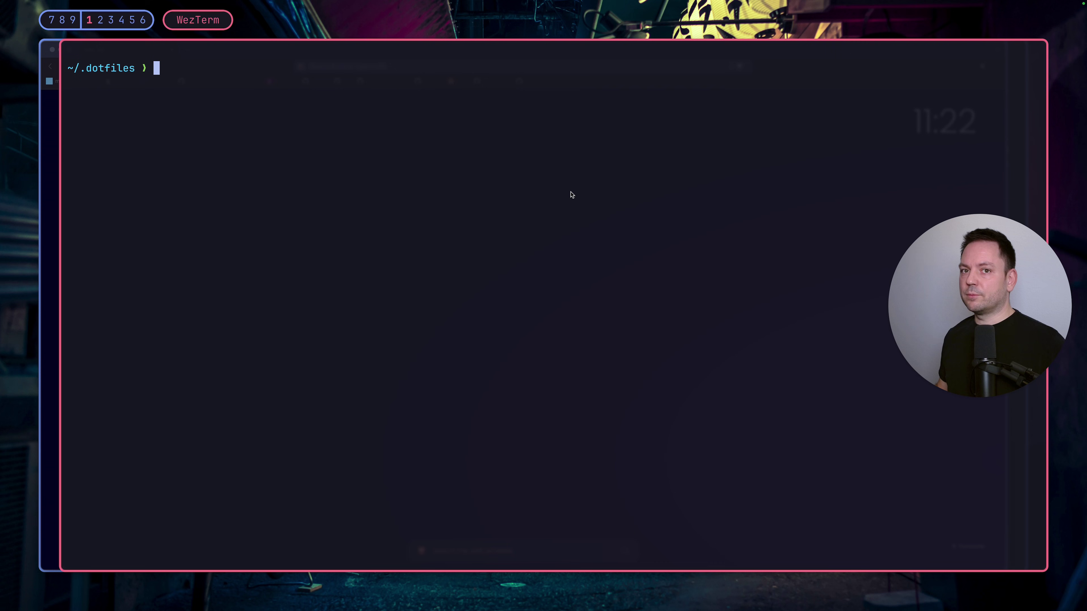
# Step: Turn the accordion vertical, focus the file-listing terminal and return the workspace to tiled columns
pyautogui.press('ctrl+alt+shift+super+g')
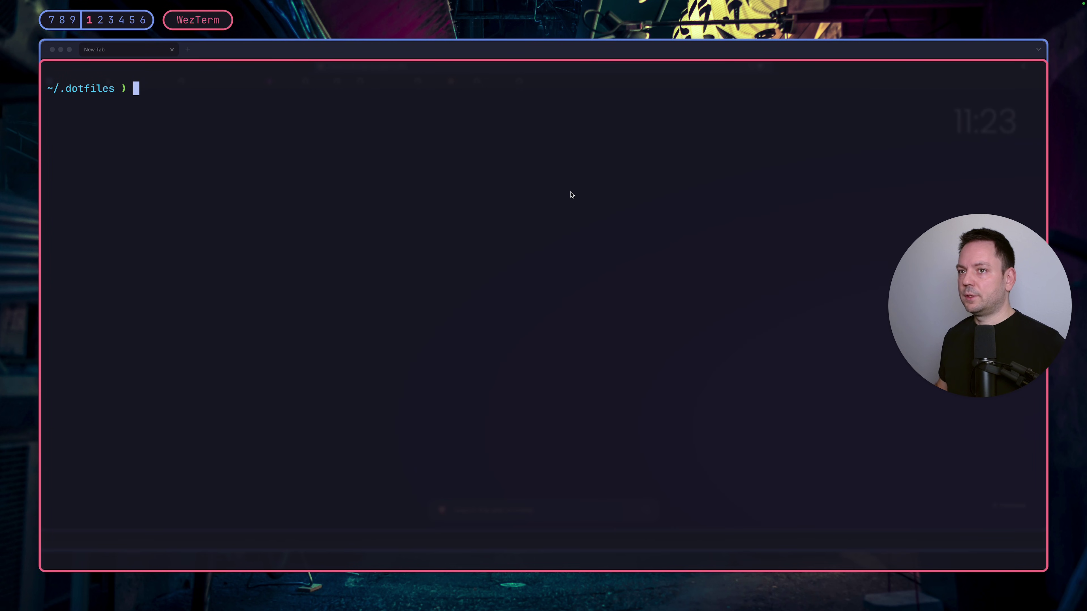
pyautogui.press('ctrl+alt+shift+super+p')
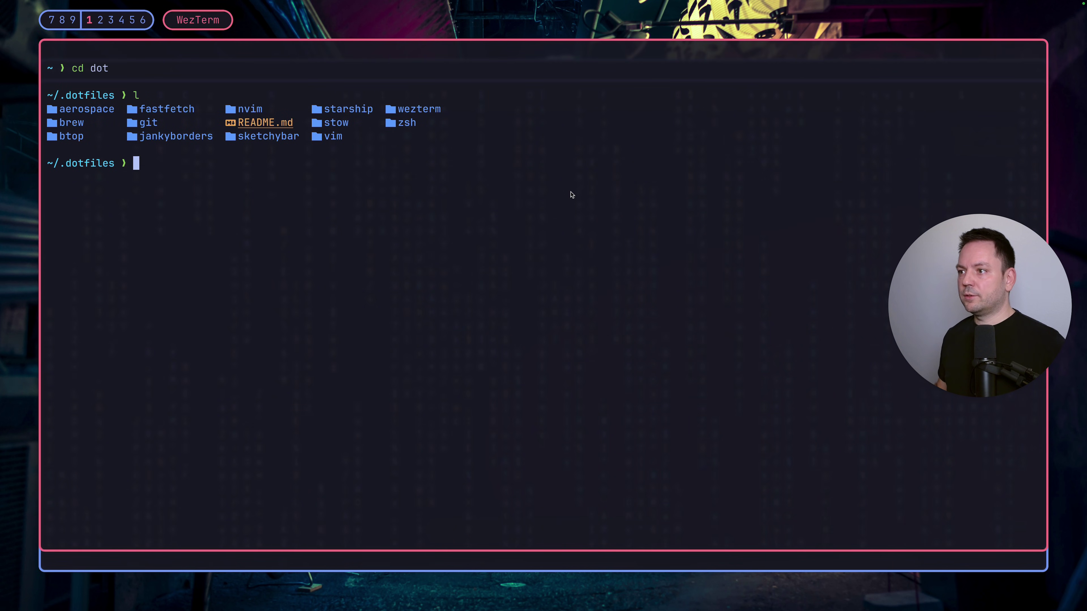
pyautogui.press('ctrl+alt+shift+super+v')
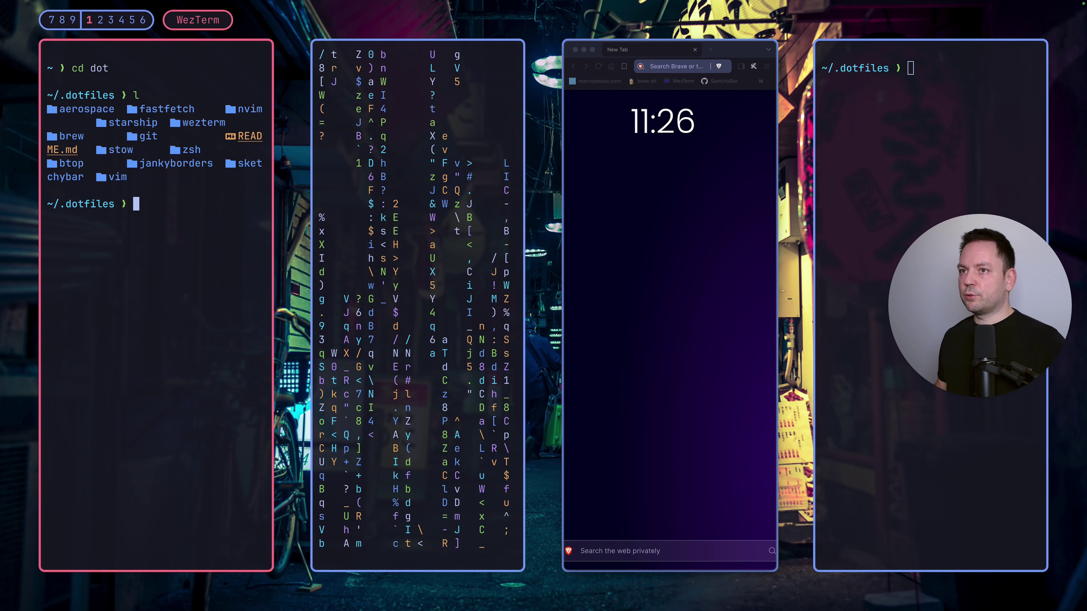
# Step: Close the file-listing terminal, then switch the matrix terminal to floating and back to tiling in the middle column
pyautogui.hotkey('ctrl', 'd')
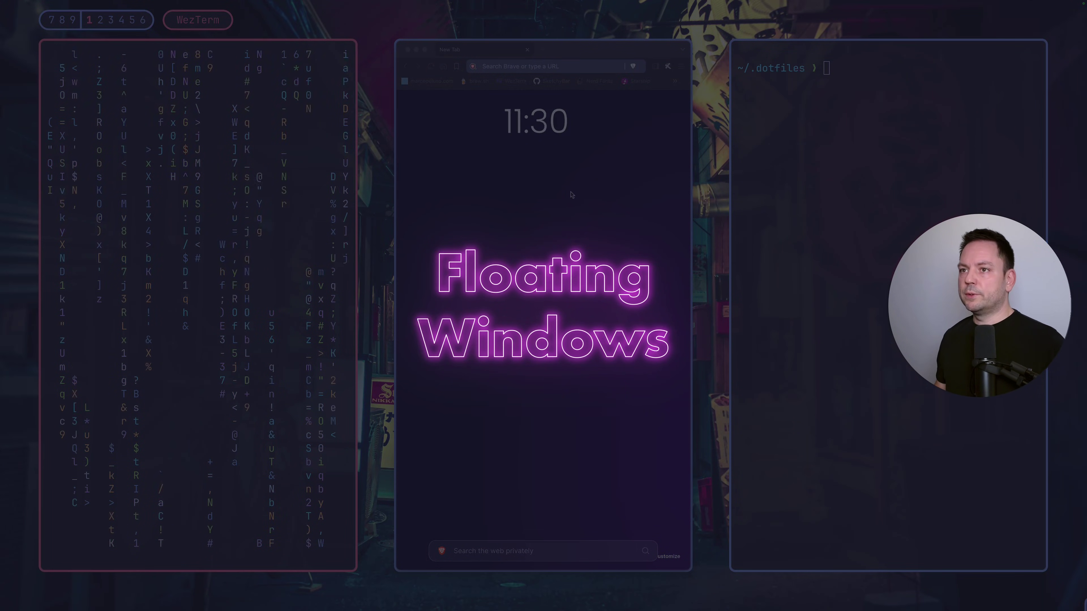
pyautogui.press('ctrl+alt+shift+super+f')
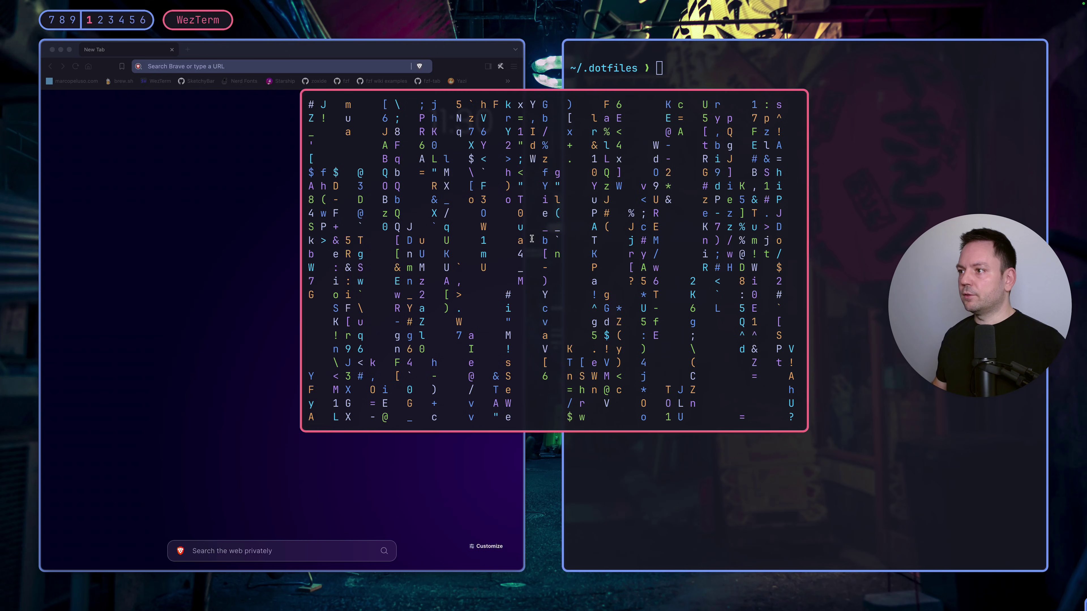
pyautogui.hotkey('alt', 'shift', 'space')
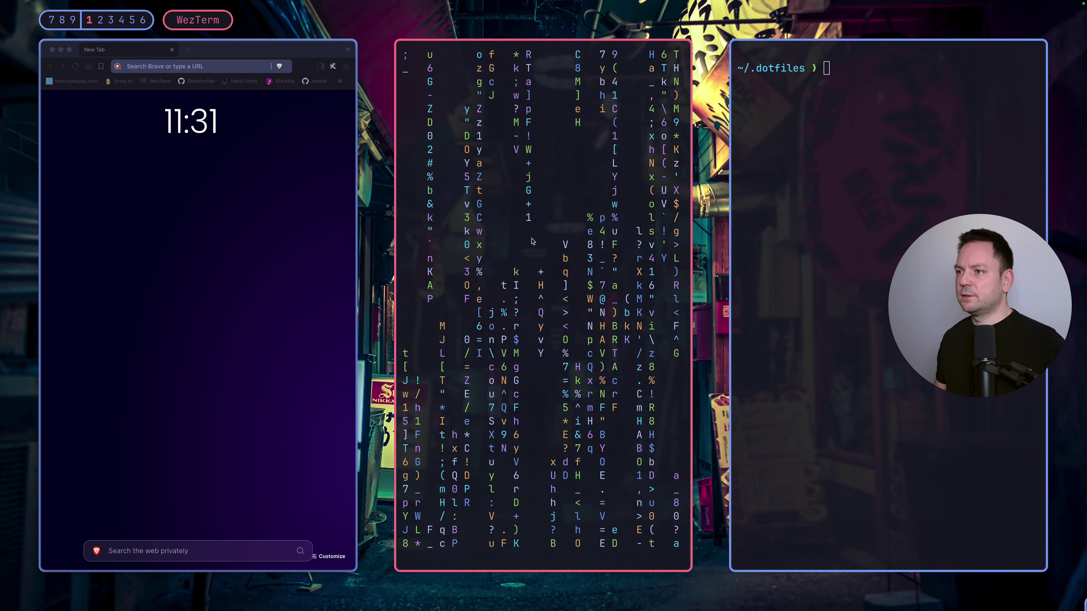
# Step: Open System Settings, tile its window and move it two positions to the left, next to Brave
pyautogui.press('super+comma')
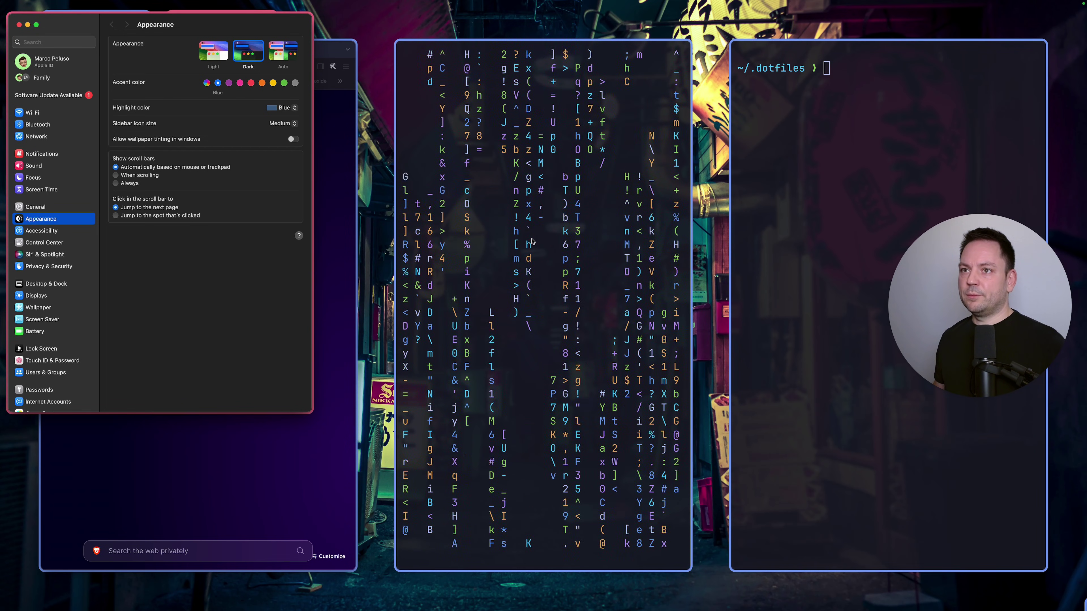
pyautogui.press('ctrl+alt+shift+super+f')
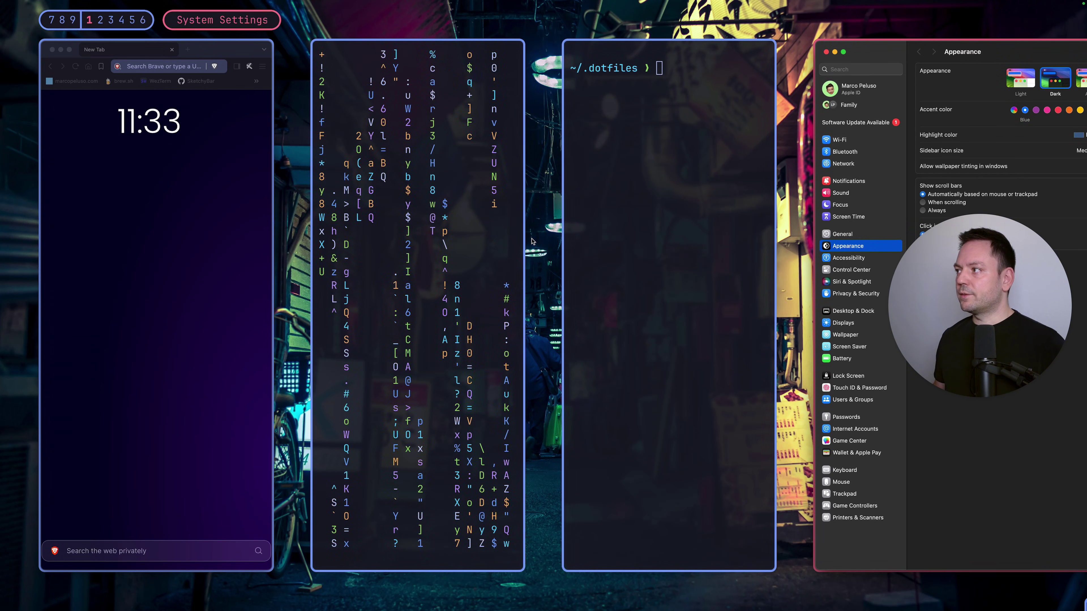
pyautogui.press('ctrl+alt+shift+super+Left')
pyautogui.press('ctrl+alt+shift+super+Left')
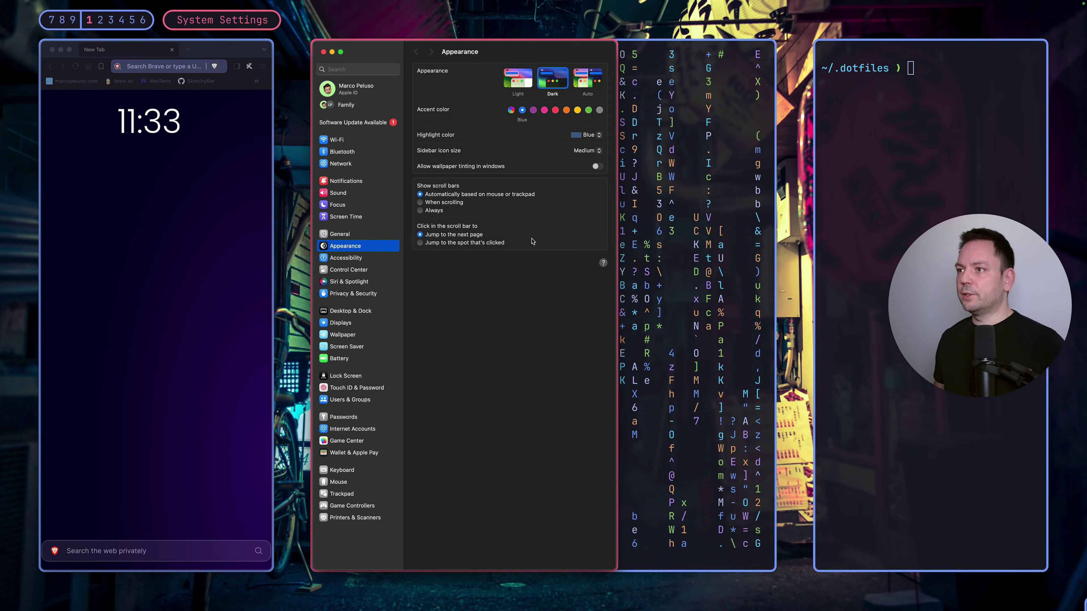
# Step: Make the System Settings window floating again, then quit System Settings and Brave
pyautogui.press('ctrl+alt+shift+super+f')
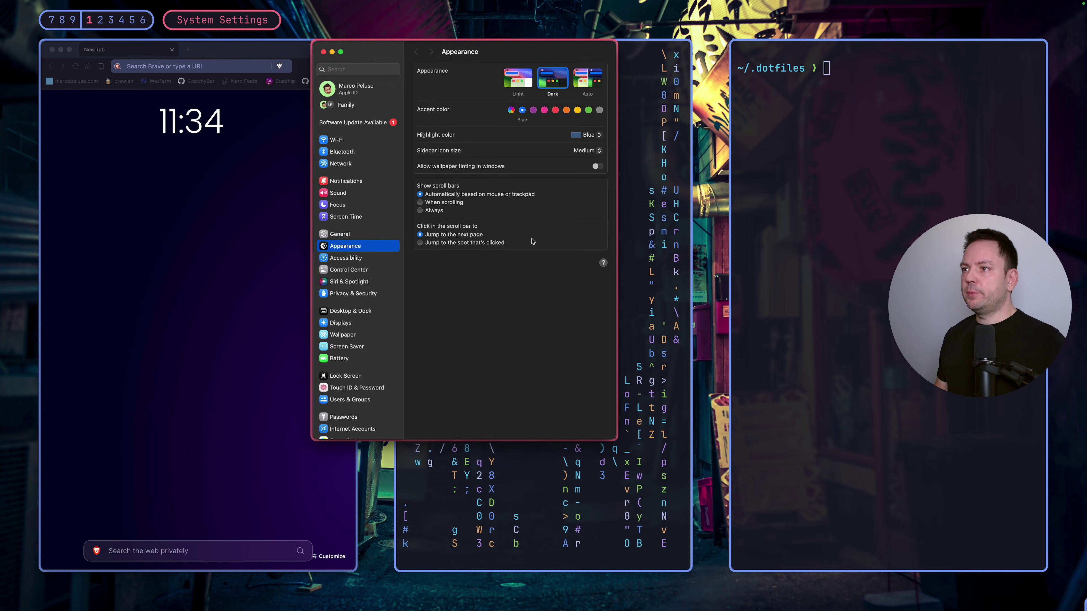
pyautogui.press('super+q')
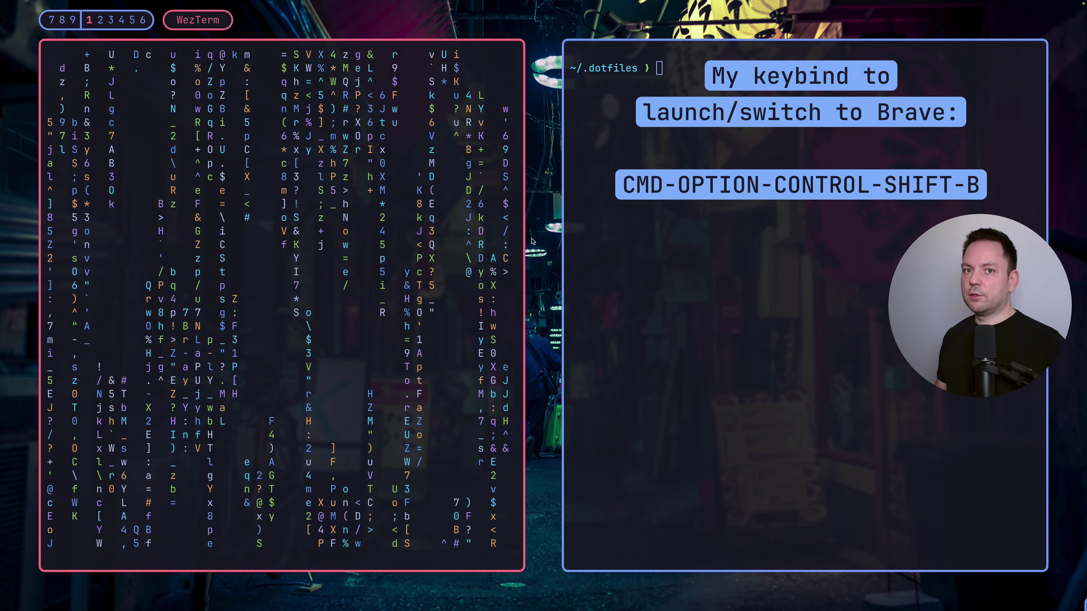
# Step: Launch Brave, move its window to workspace 2, and switch between Brave there and the terminal
pyautogui.press('ctrl+alt+shift+super+b')
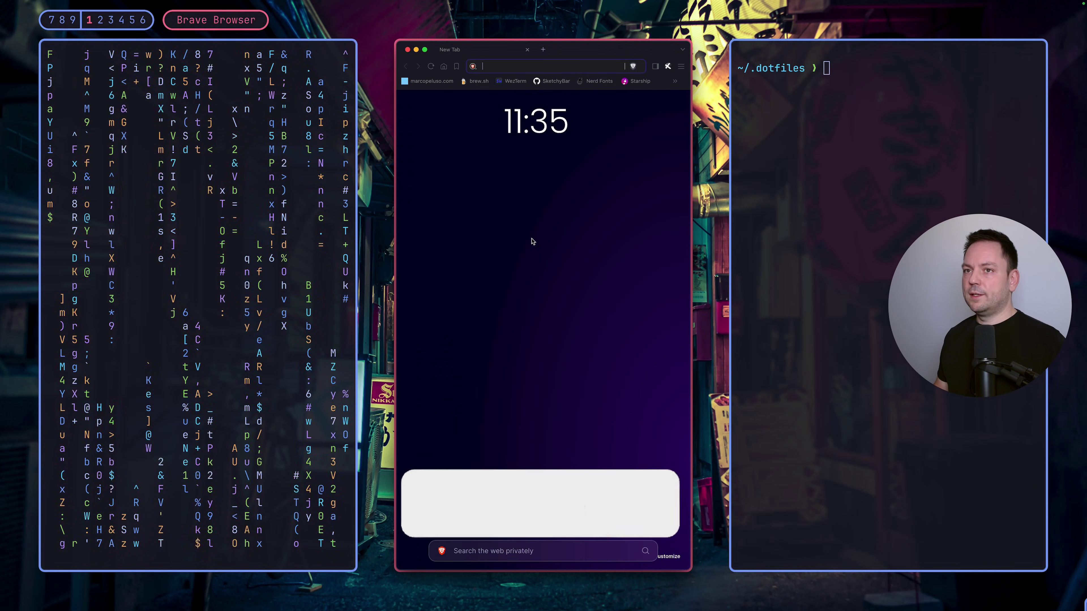
pyautogui.press('ctrl+alt+shift+super+F2')
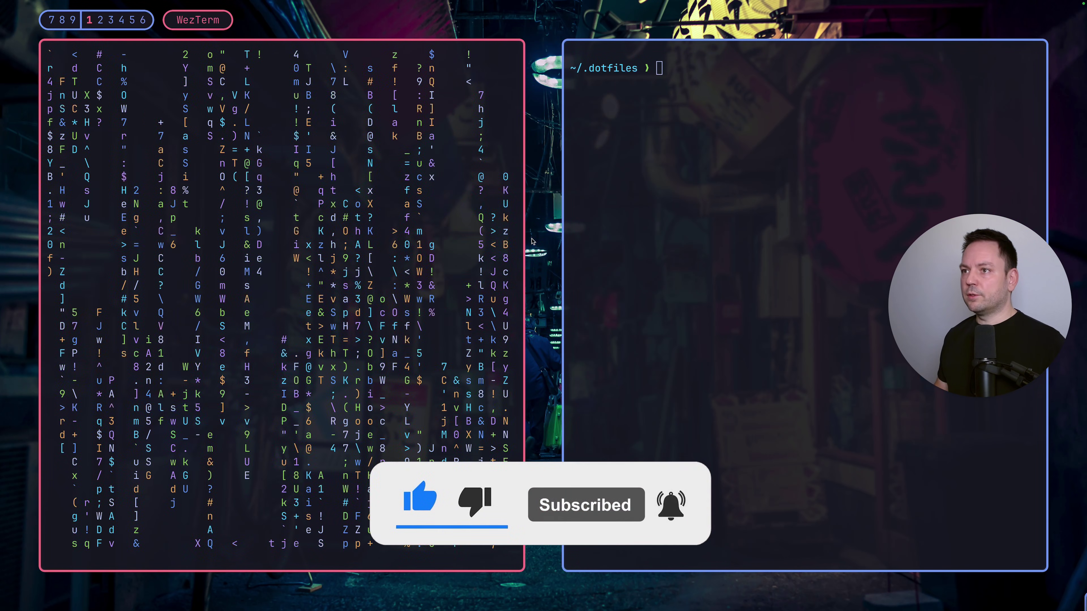
pyautogui.press('ctrl+alt+shift+super+b')
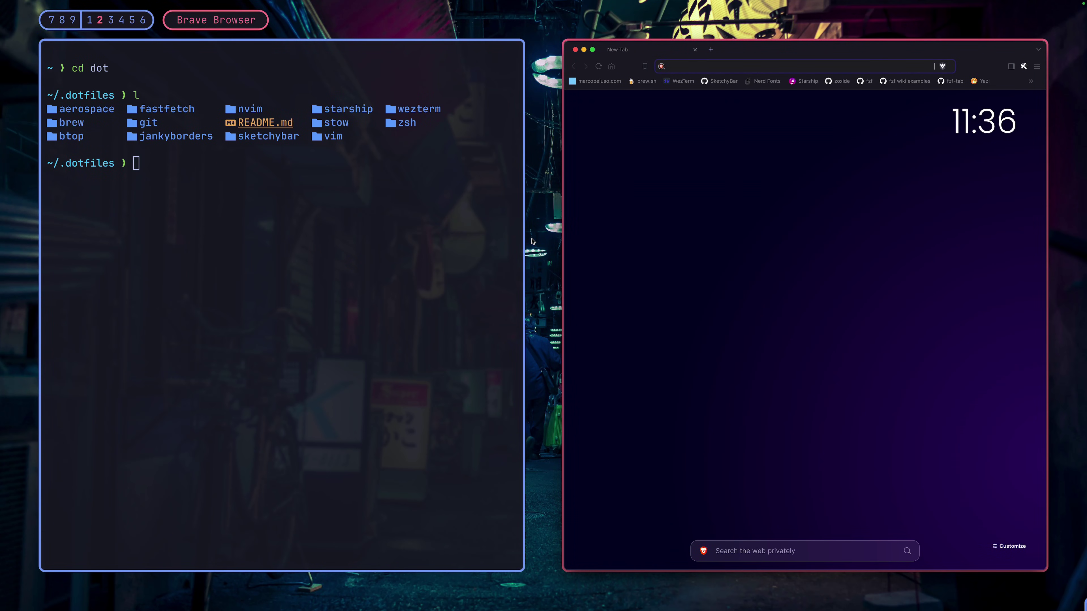
pyautogui.press('ctrl+alt+shift+super+t')
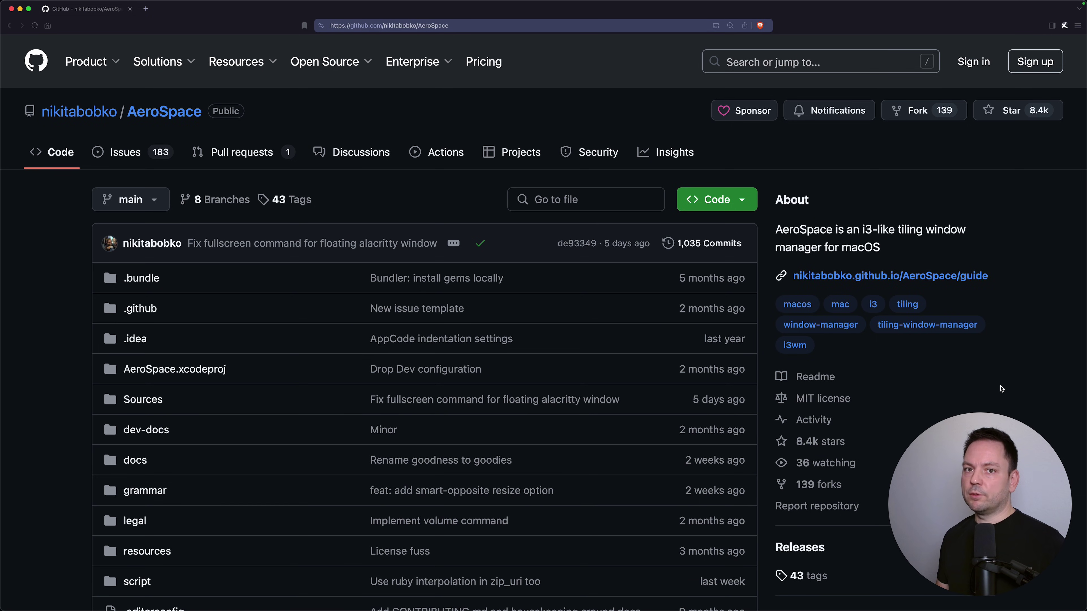
# Step: Copy the Homebrew install command from the Installation section of the AeroSpace README
pyautogui.scroll(-20, 726, 455)
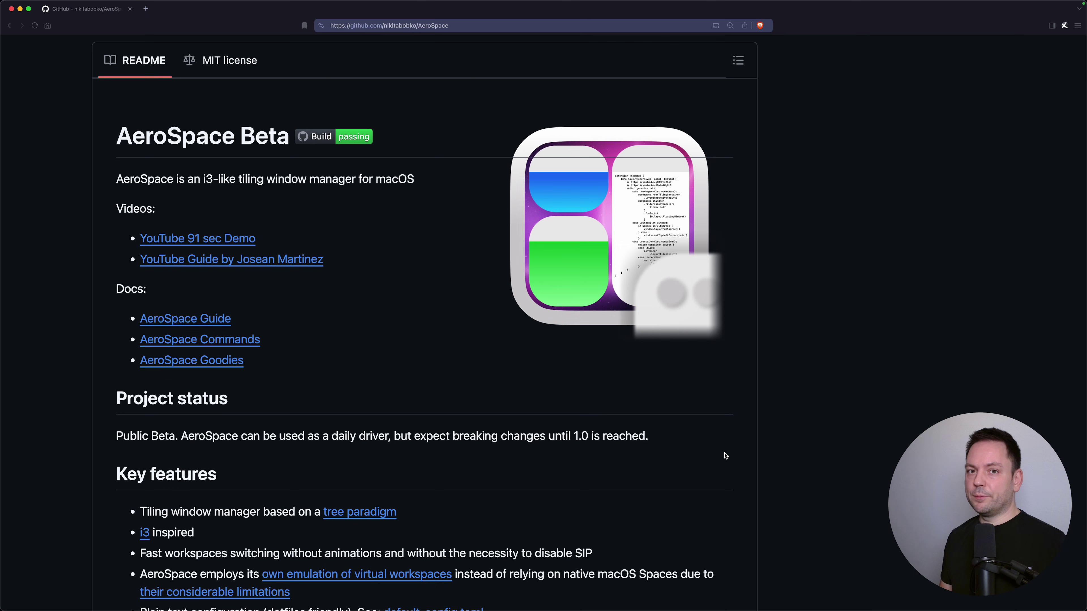
pyautogui.scroll(-7, 726, 455)
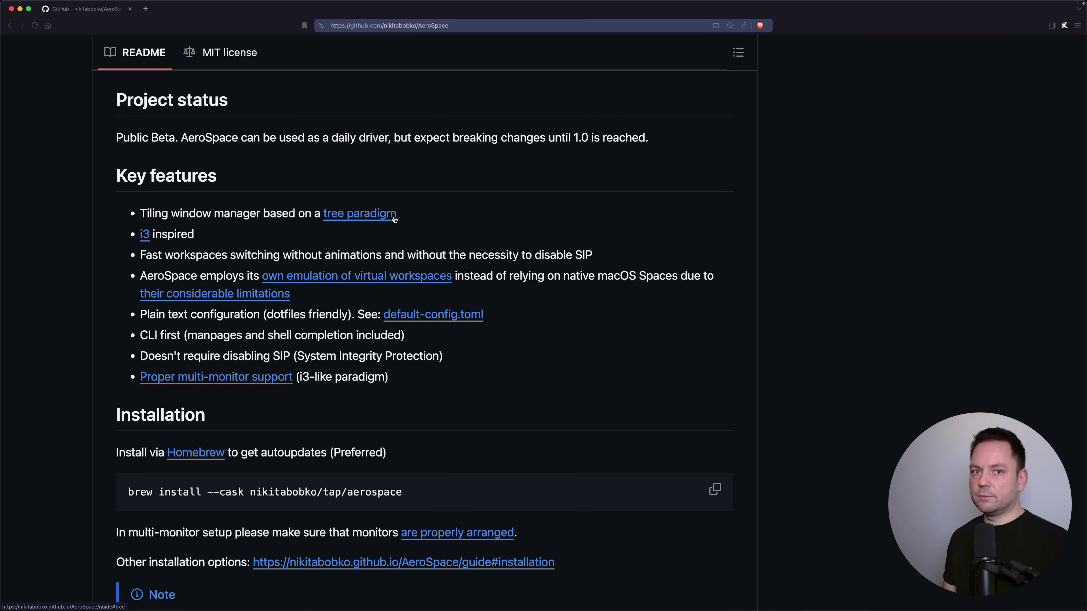
pyautogui.scroll(-4, 277, 319)
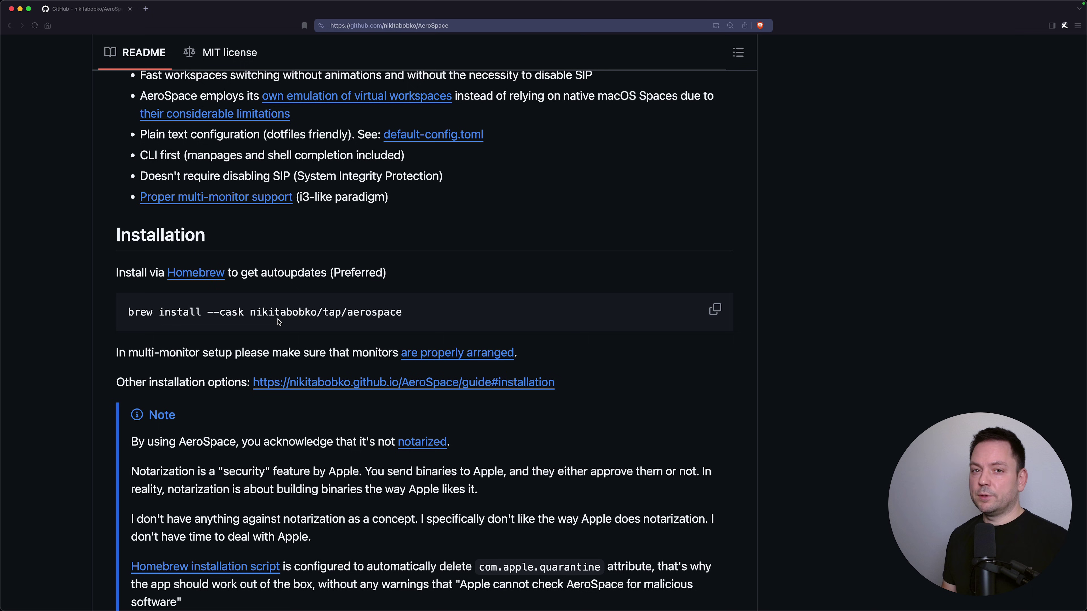
pyautogui.scroll(-3, 752, 198)
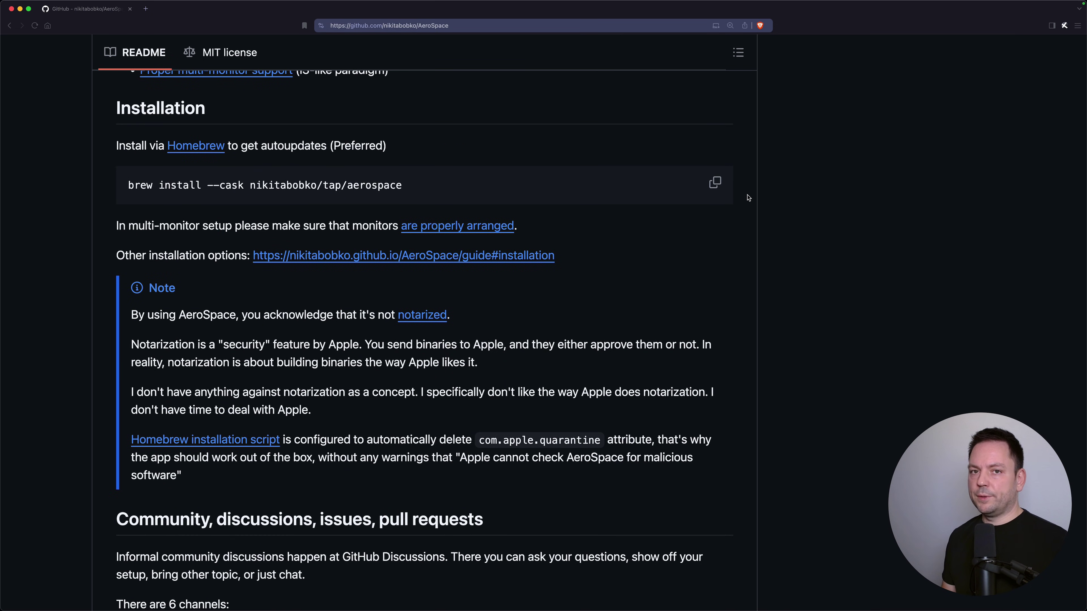
pyautogui.click(715, 184)
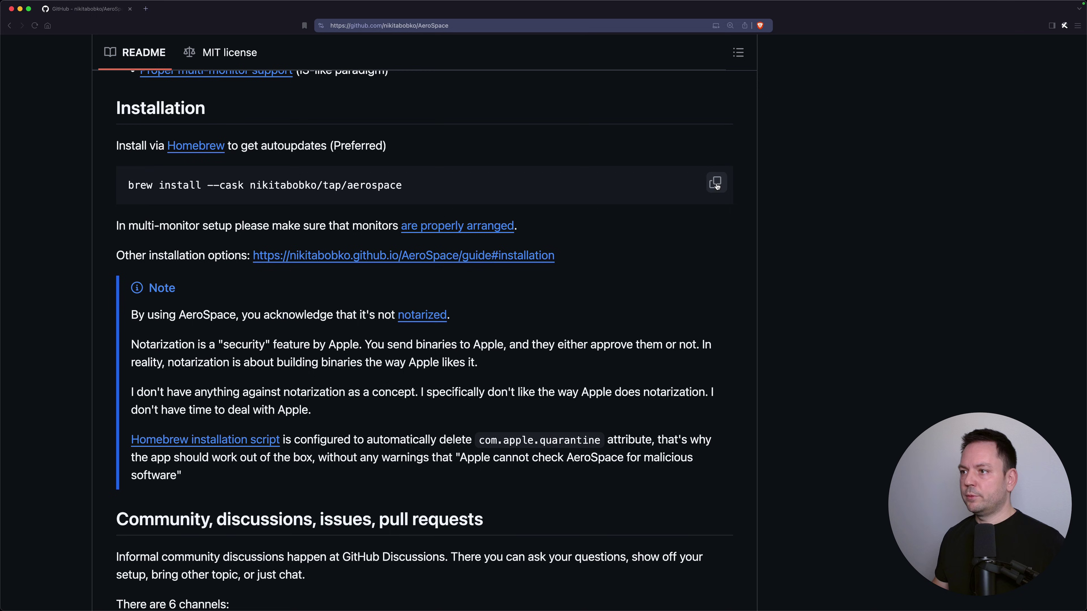
# Step: Open a terminal and run brew install --cask nikitabobko/tap/aerospace
pyautogui.hotkey('ctrl', '`')
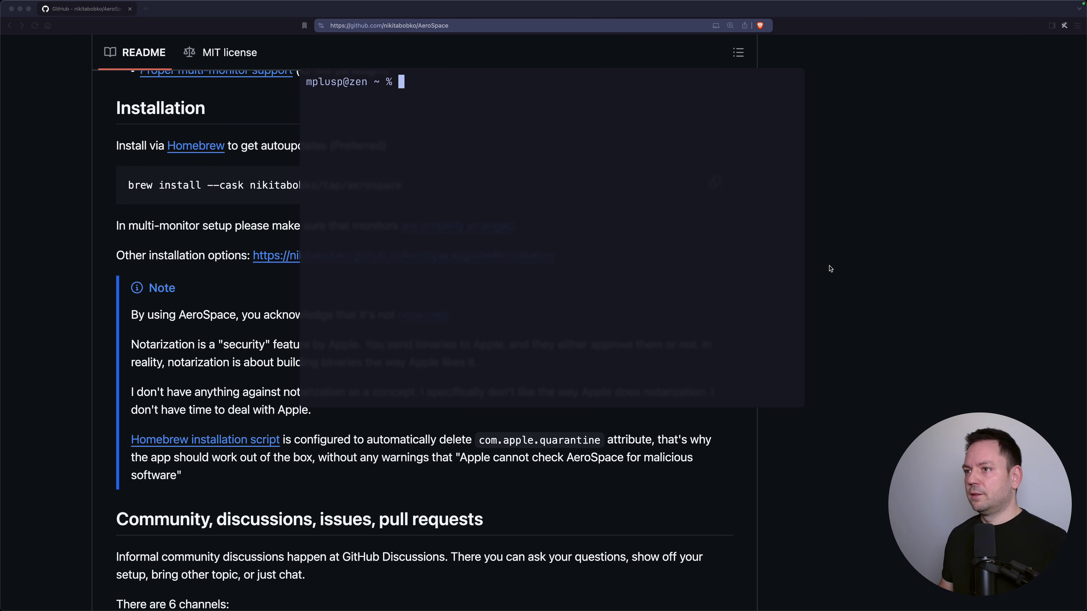
pyautogui.hotkey('ctrl', 'v')
pyautogui.press('Return')
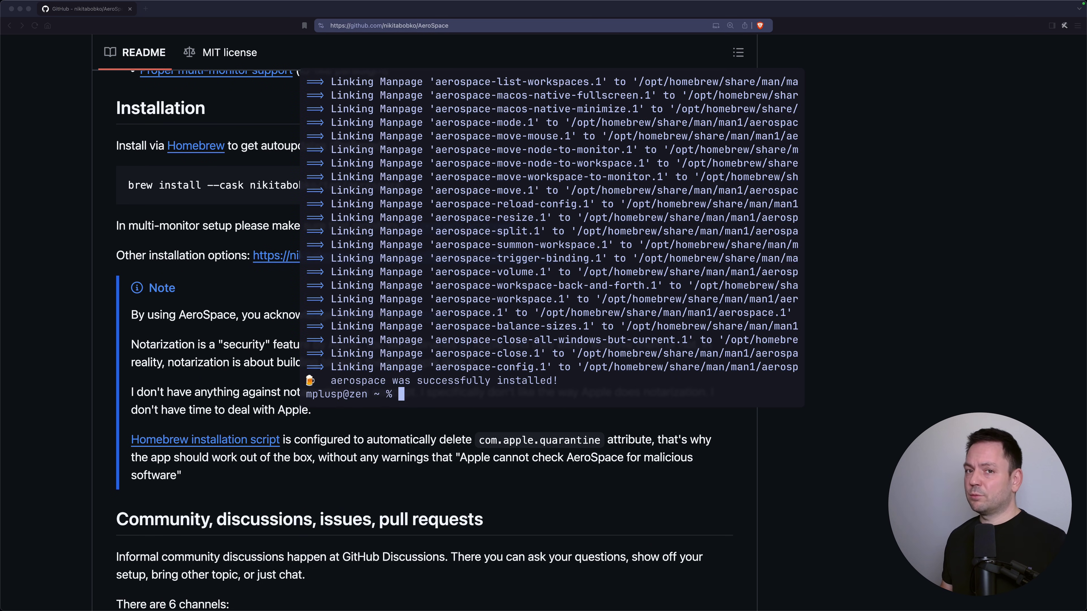
# Step: Return to Brave and open the AeroSpace Guide from the Docs links in the project's README
pyautogui.press('super+Tab')
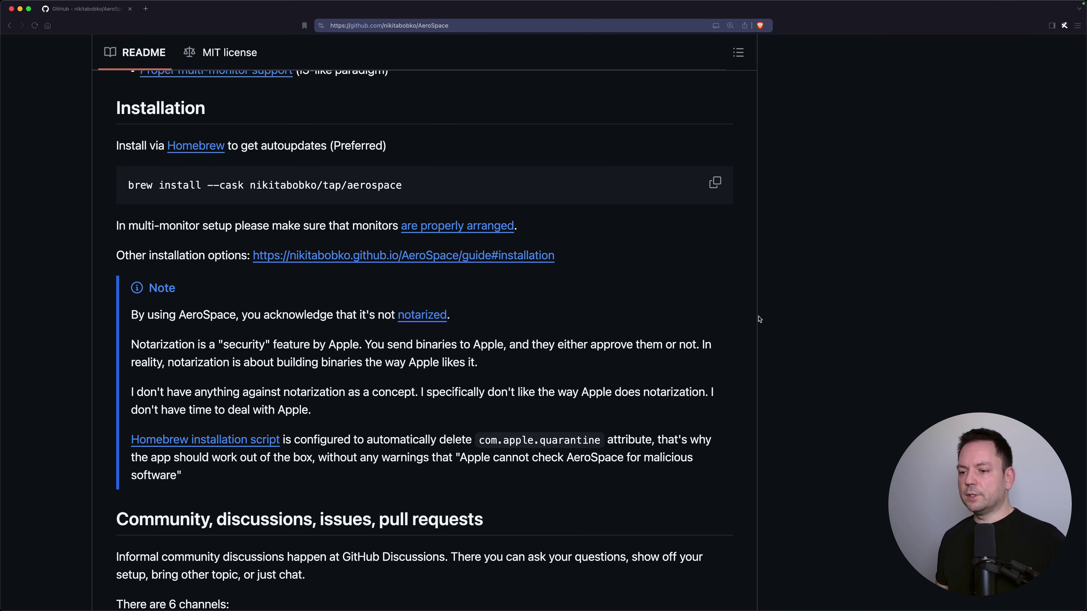
pyautogui.scroll(15, 75, 350)
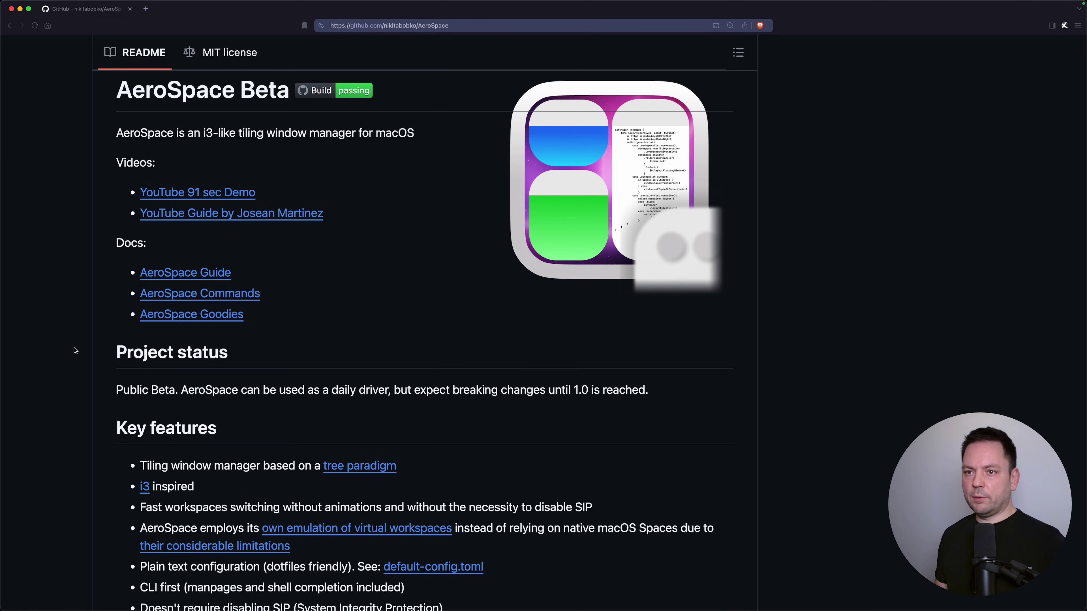
pyautogui.click(227, 279)
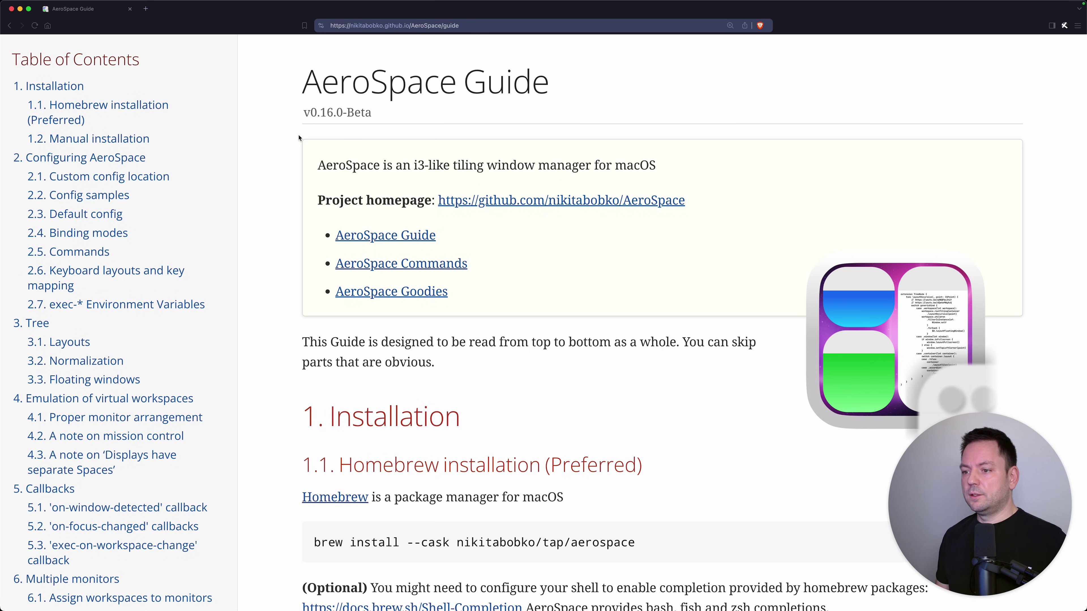
pyautogui.scroll(-10, 298, 137)
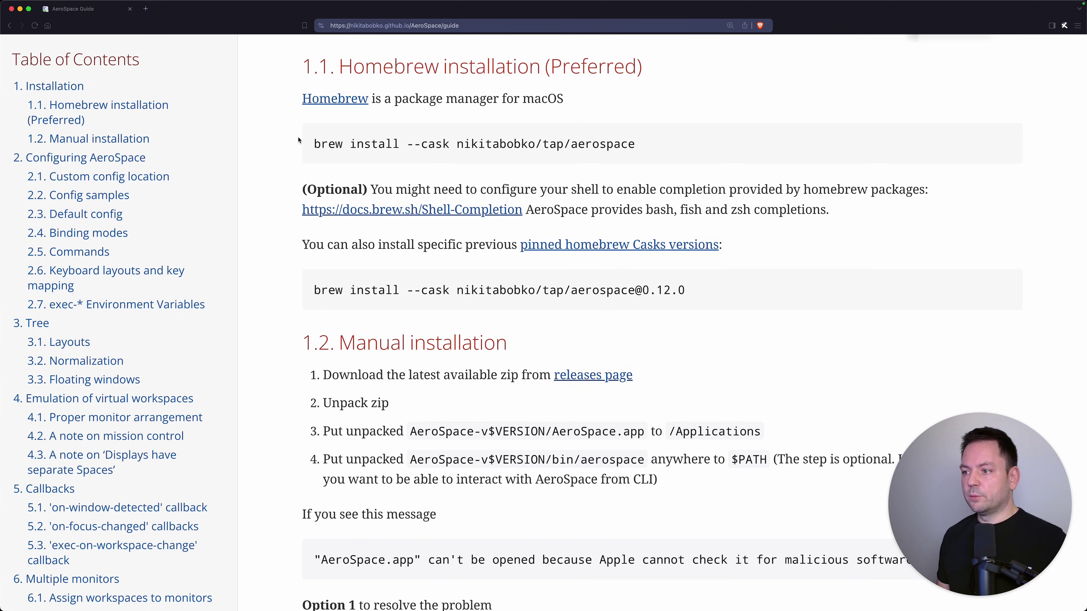
# Step: From the guide's Configuring AeroSpace section, download the default config into the home folder as .aerospace.toml
pyautogui.click(85, 157)
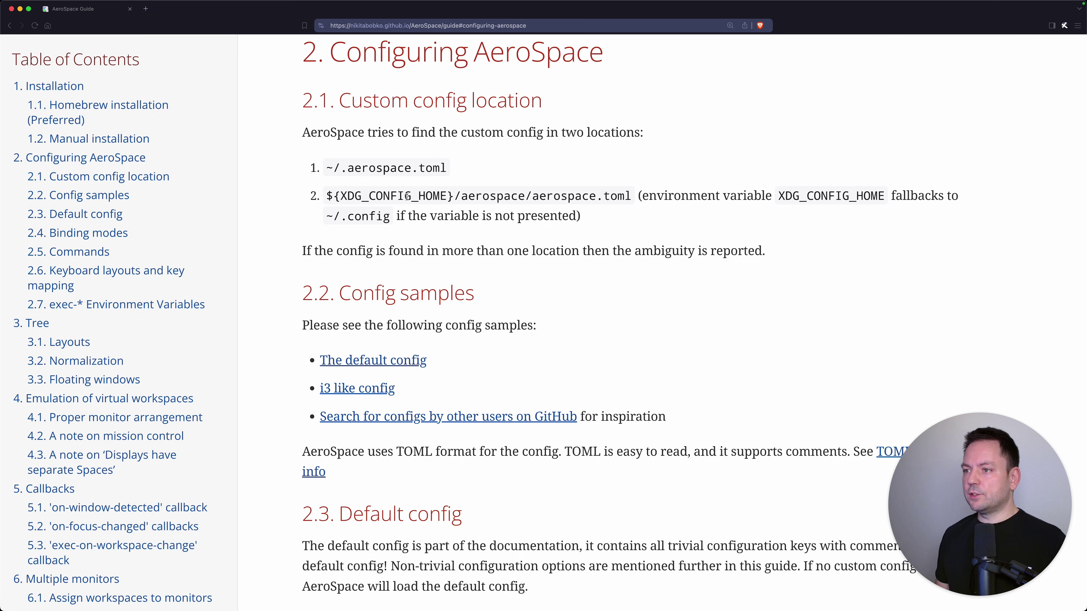
pyautogui.scroll(-3, 406, 196)
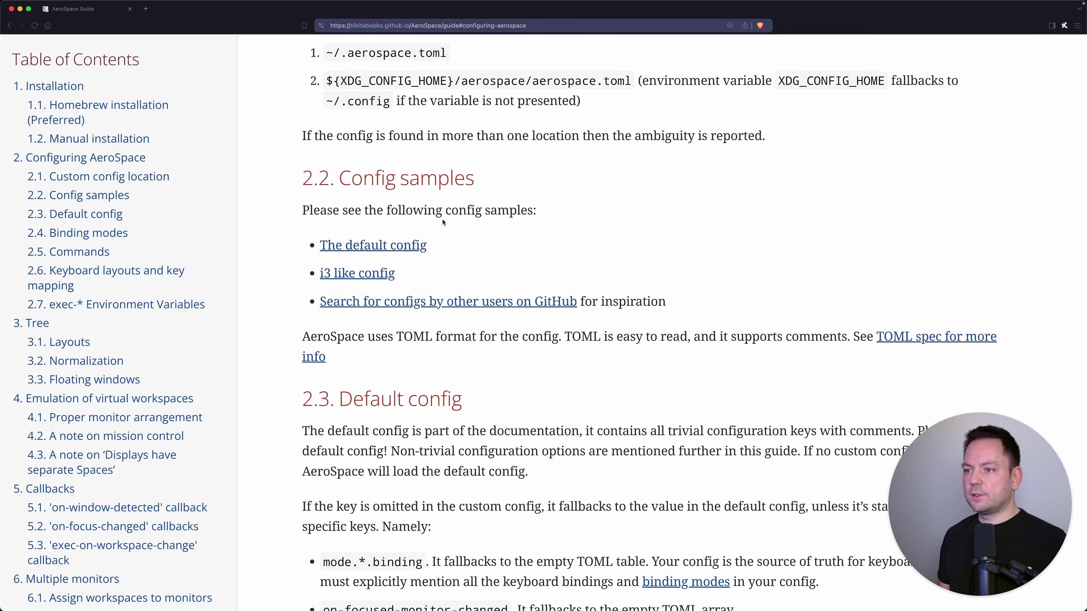
pyautogui.click(406, 245)
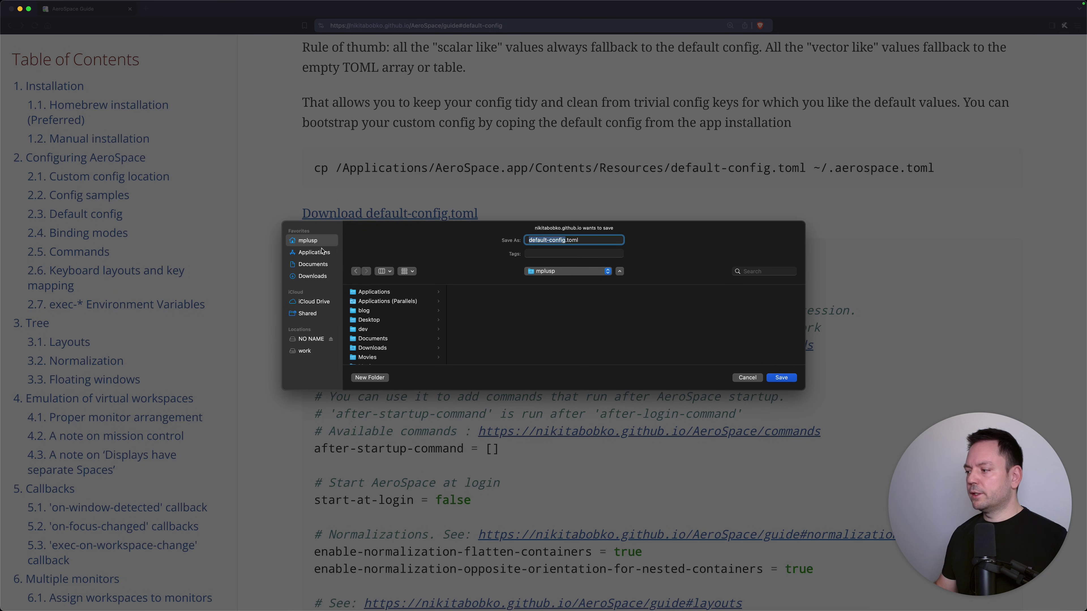
pyautogui.write('.aerospace')
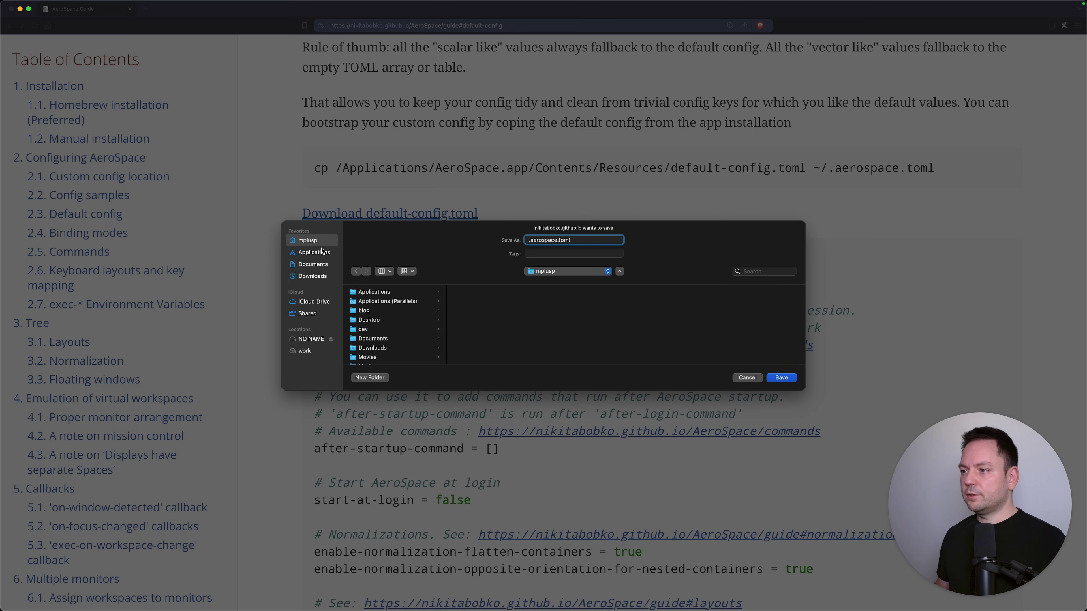
pyautogui.press('Return')
pyautogui.click(568, 345)
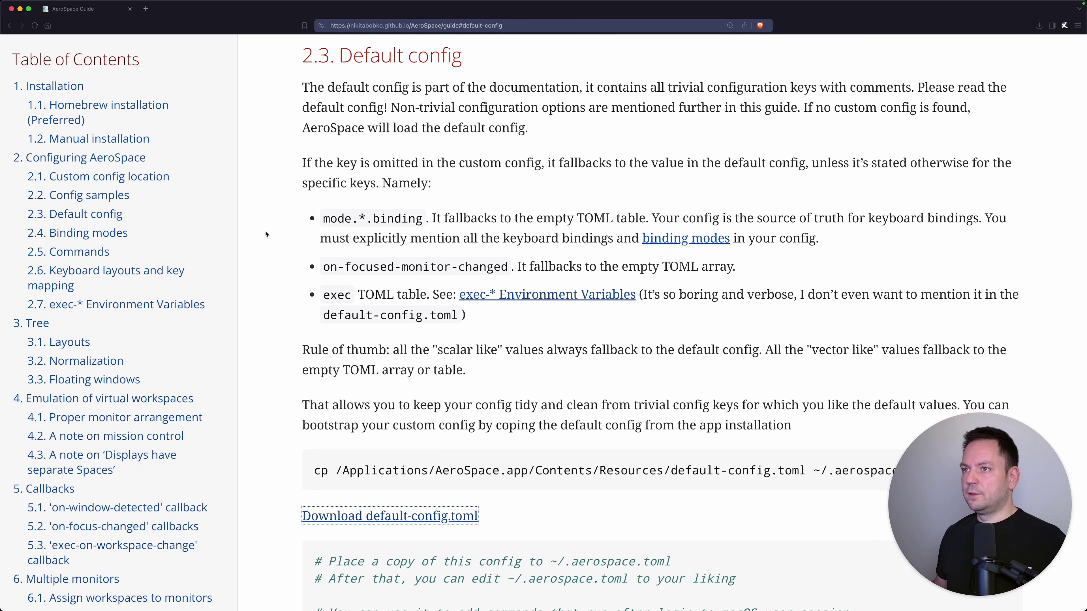
# Step: Bring up the terminal and launch AeroSpace.app through the app launcher
pyautogui.hotkey('ctrl', '`')
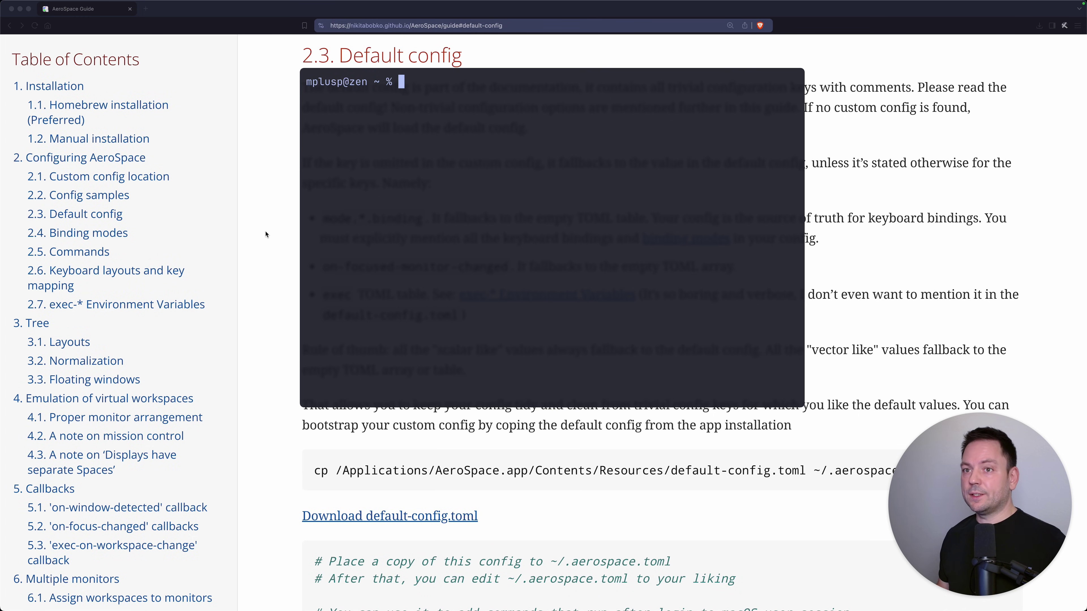
pyautogui.press('super+space')
pyautogui.write('aer')
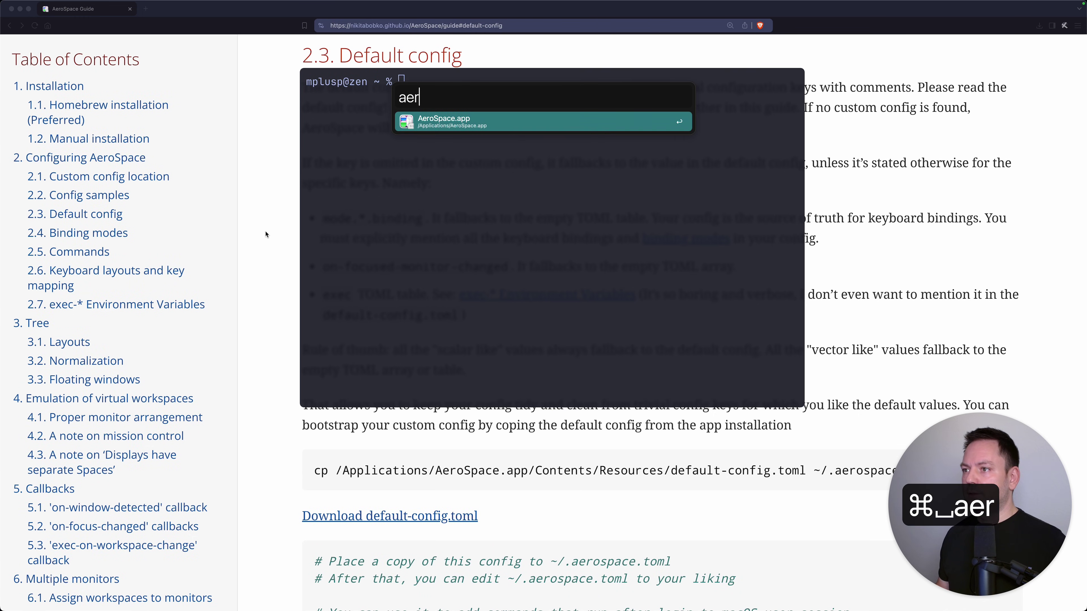
pyautogui.press('Return')
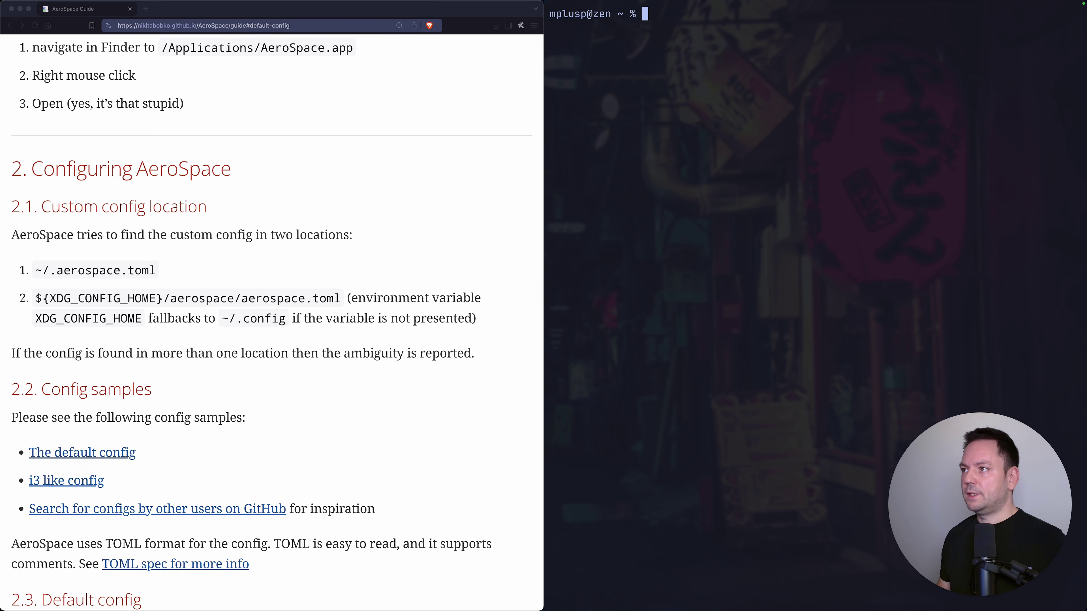
# Step: Open .aerospace.toml in Neovim, then move that terminal window to workspace 2 and go there
pyautogui.write('n .aer')
pyautogui.press('Tab')
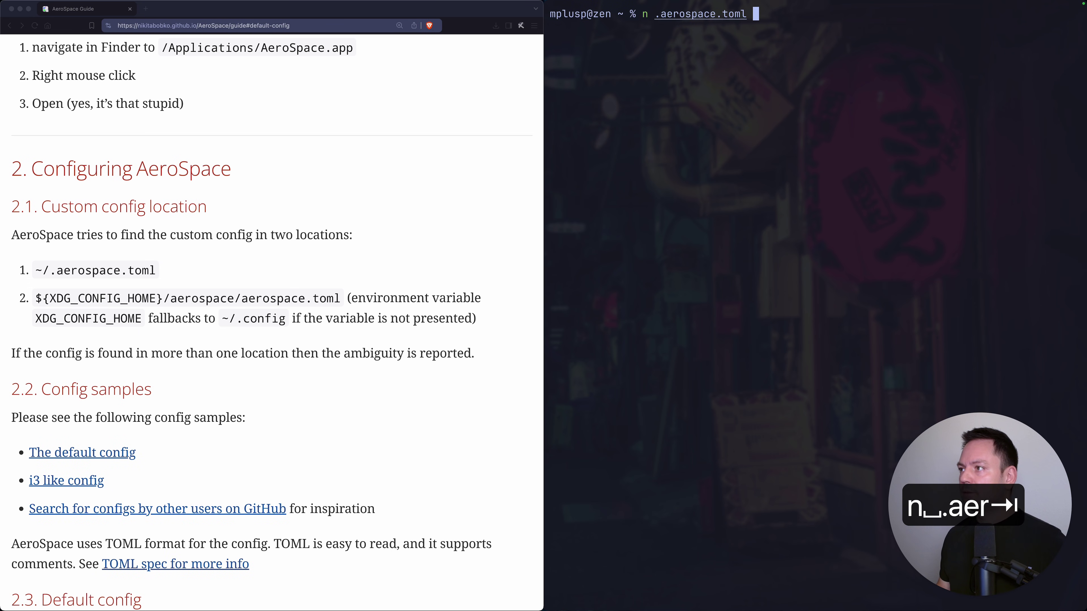
pyautogui.press('Return')
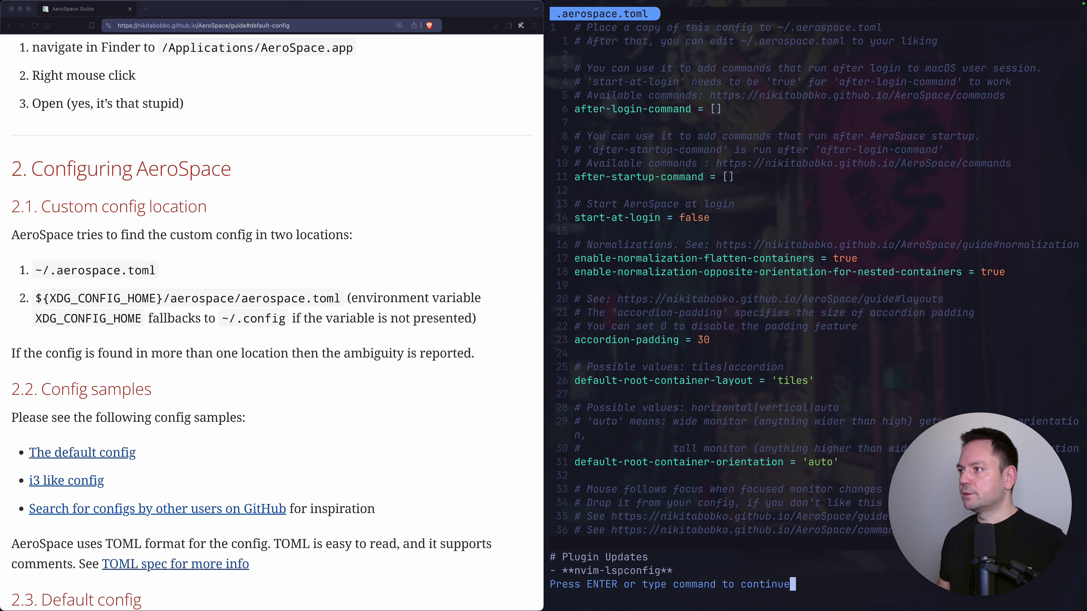
pyautogui.press('Return')
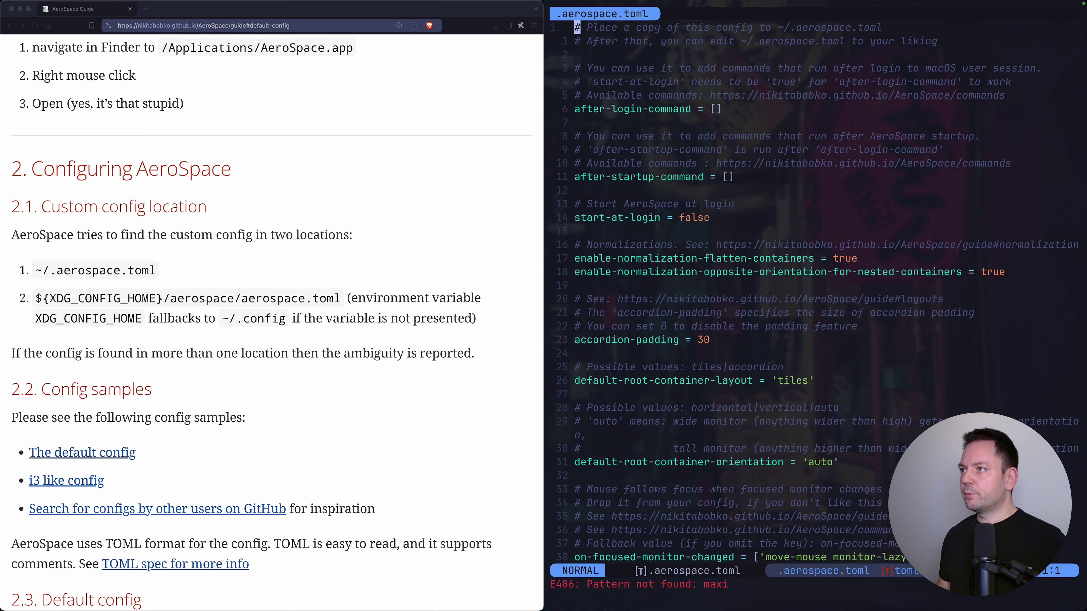
pyautogui.hotkey('alt', 'shift', '2')
pyautogui.hotkey('alt', '2')
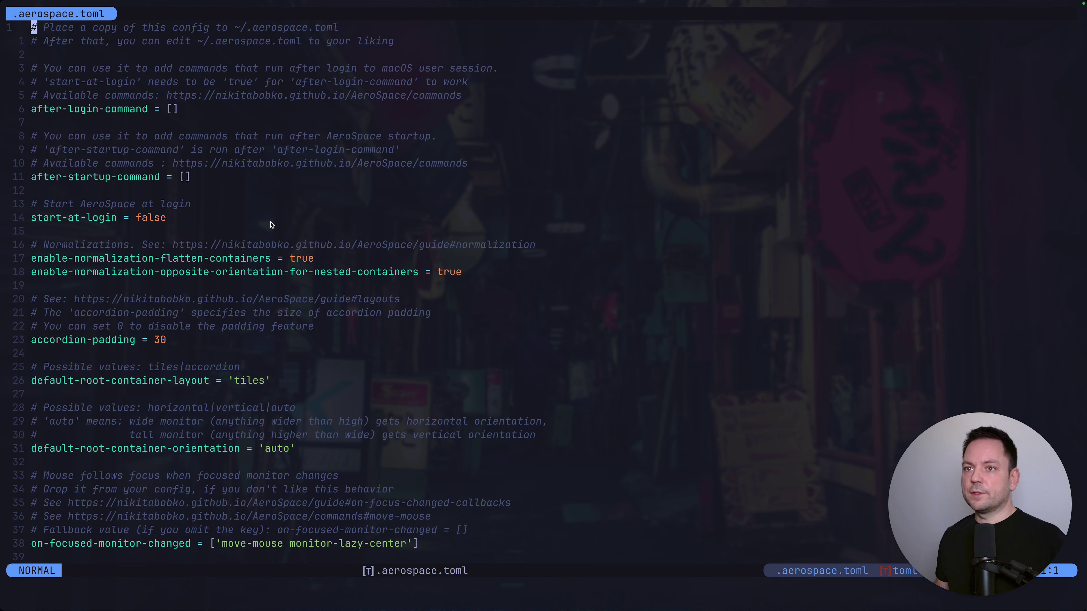
# Step: Examine the after-login-command and after-startup-command blocks in .aerospace.toml by highlighting each one
pyautogui.press('Down')
pyautogui.press('Down')
pyautogui.press('Down')
pyautogui.hotkey('shift', 'v')
pyautogui.press('Down')
pyautogui.press('Down')
pyautogui.press('Down')
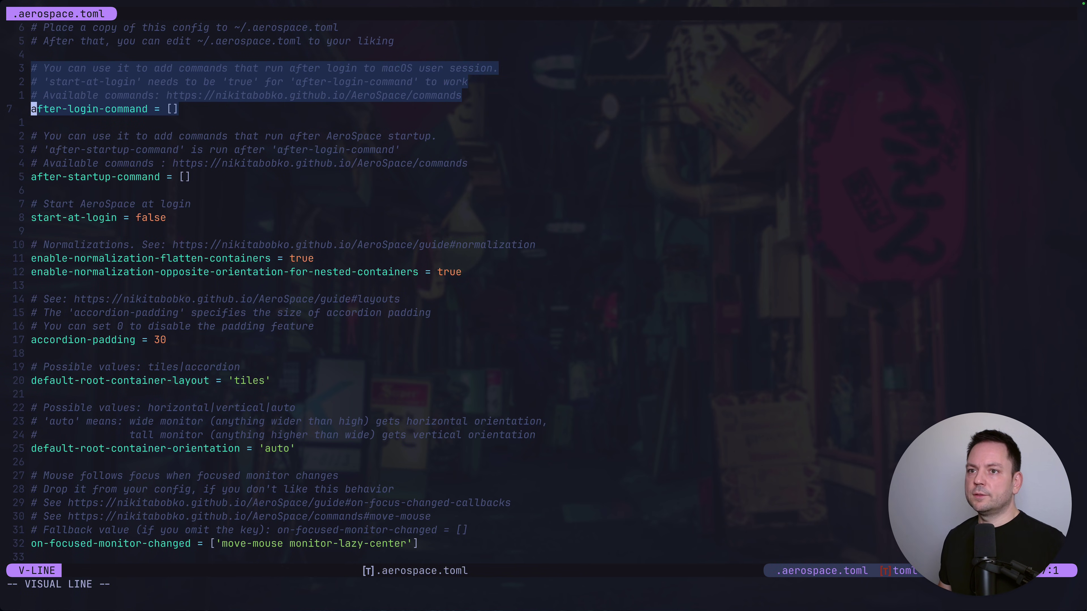
pyautogui.press('Escape')
pyautogui.press('Down')
pyautogui.press('Down')
pyautogui.hotkey('shift', 'v')
pyautogui.press('Down')
pyautogui.press('Down')
pyautogui.press('Down')
pyautogui.press('Down')
pyautogui.press('Escape')
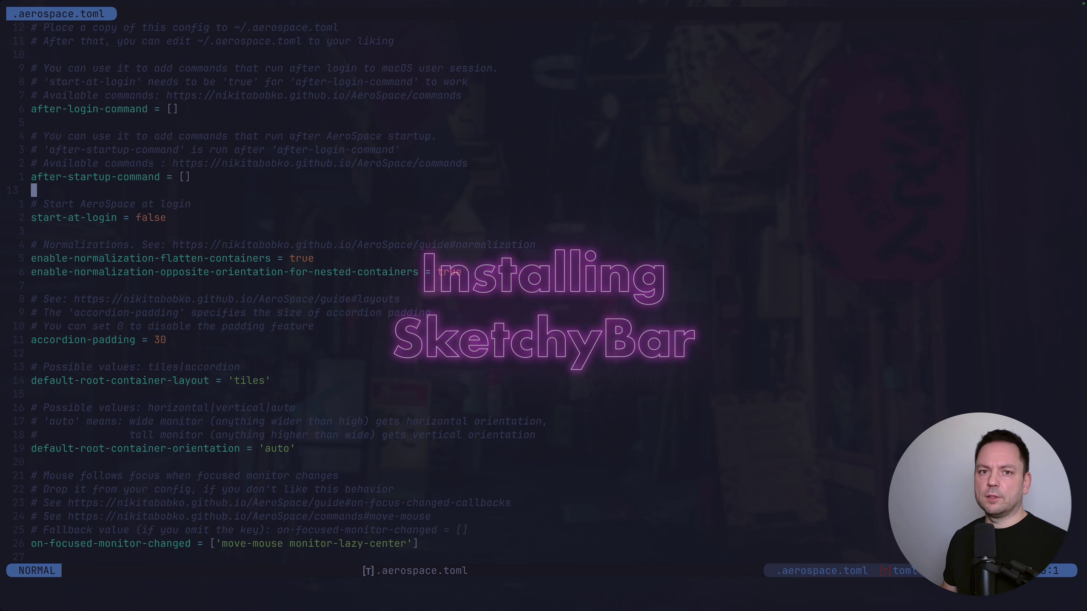
# Step: Switch to Brave, open the installation page from SketchyBar's README and copy the Brew Install commands
pyautogui.press('super+Tab')
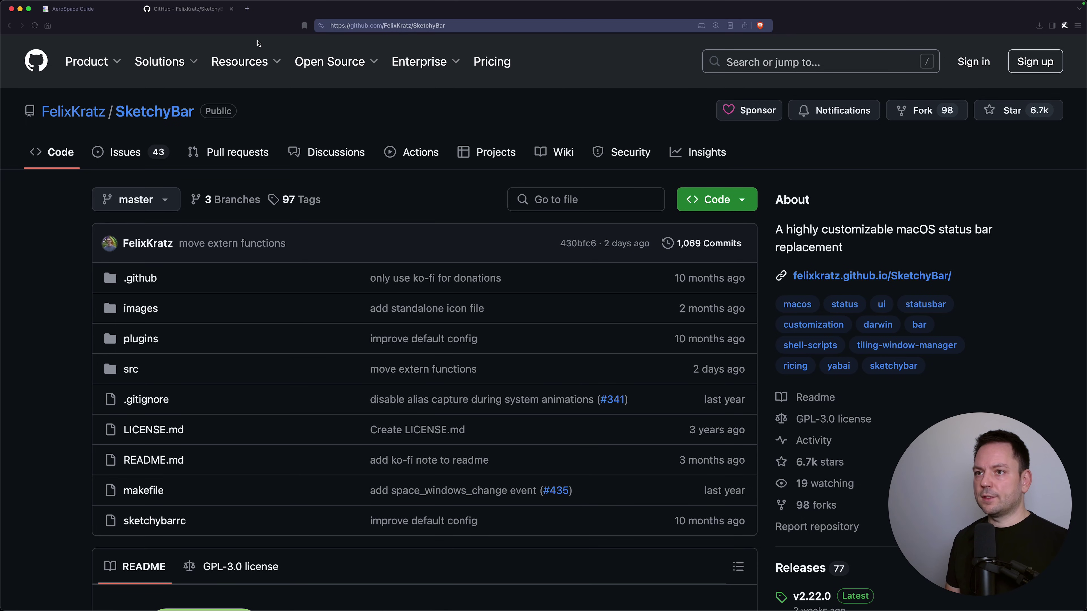
pyautogui.scroll(-10, 385, 300)
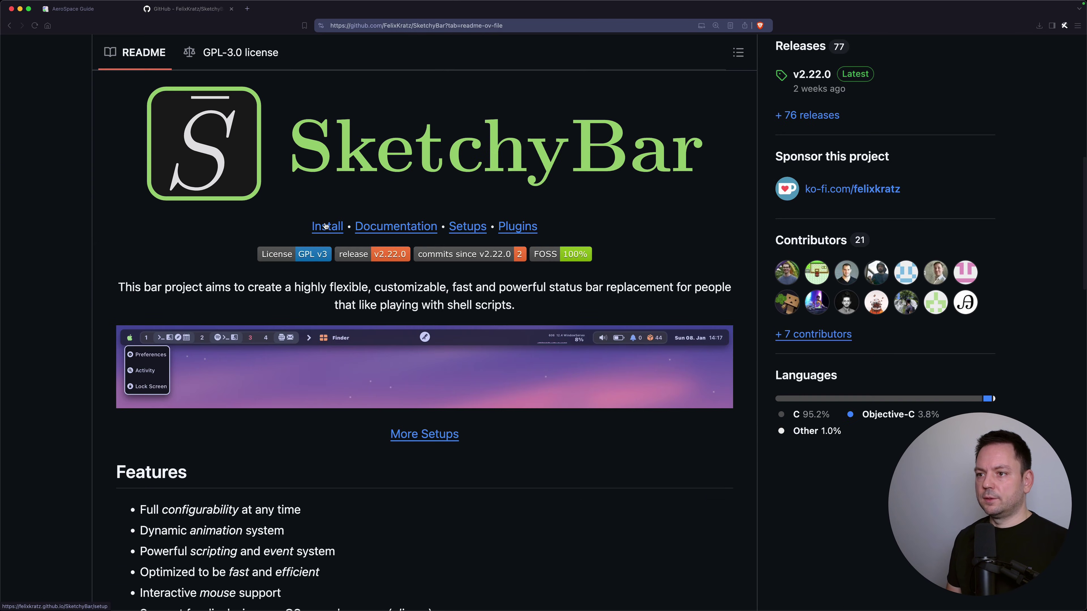
pyautogui.click(554, 170)
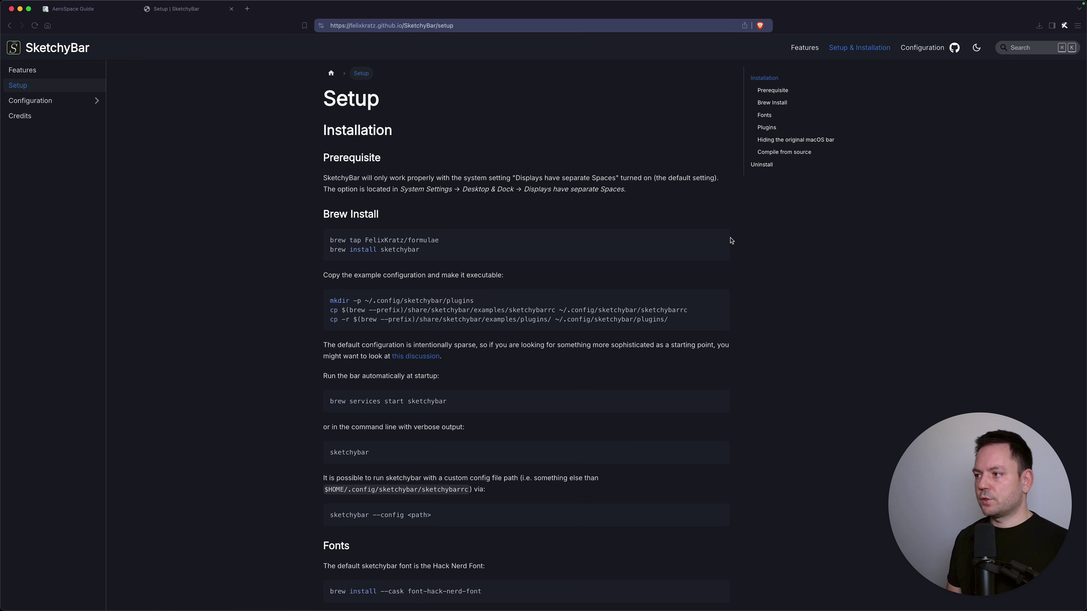
pyautogui.moveTo(720, 240)
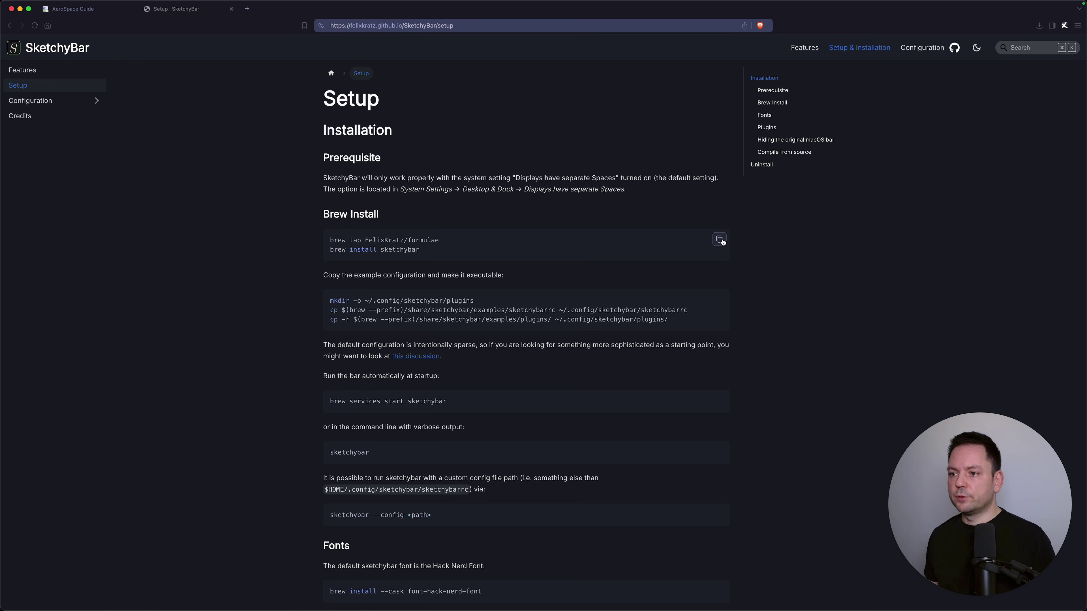
# Step: Switch to the terminal, suspend Neovim and run the copied Homebrew commands to install SketchyBar
pyautogui.press('super+Tab')
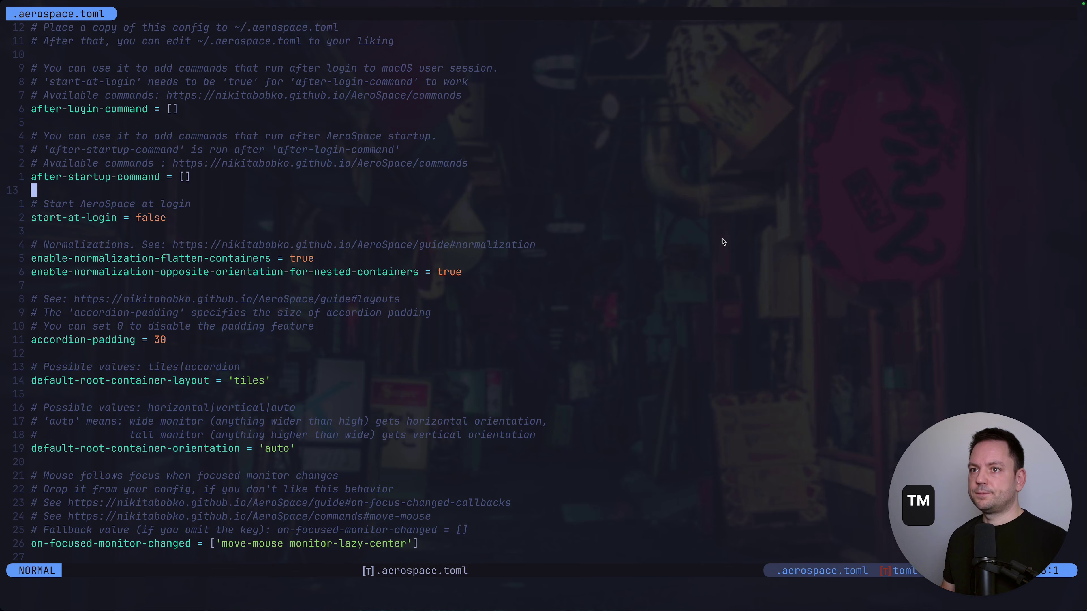
pyautogui.hotkey('ctrl', 'z')
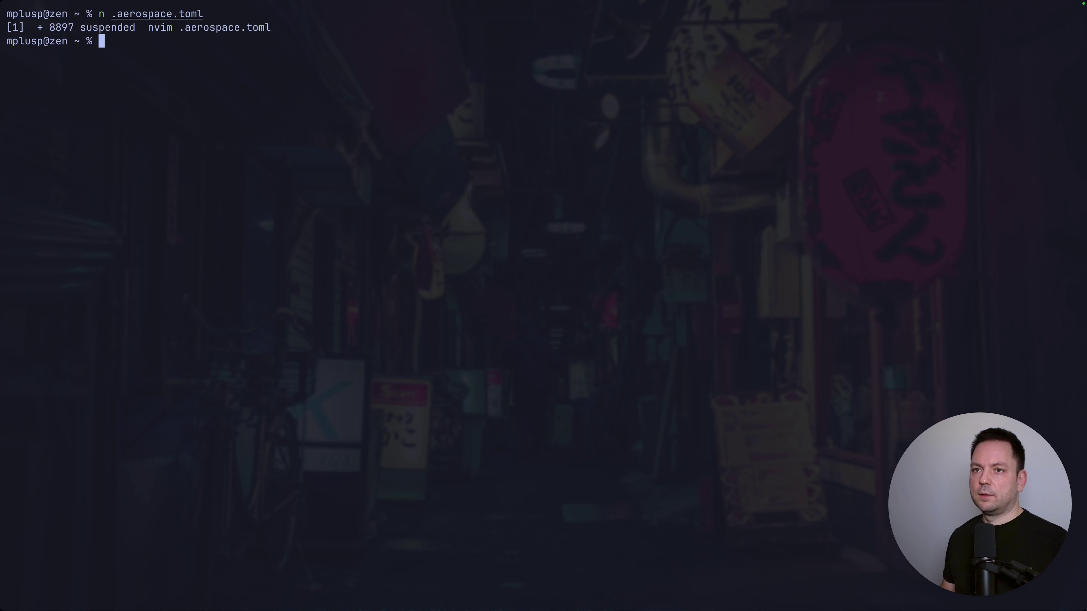
pyautogui.hotkey('ctrl', 'shift', 'v')
pyautogui.press('Return')
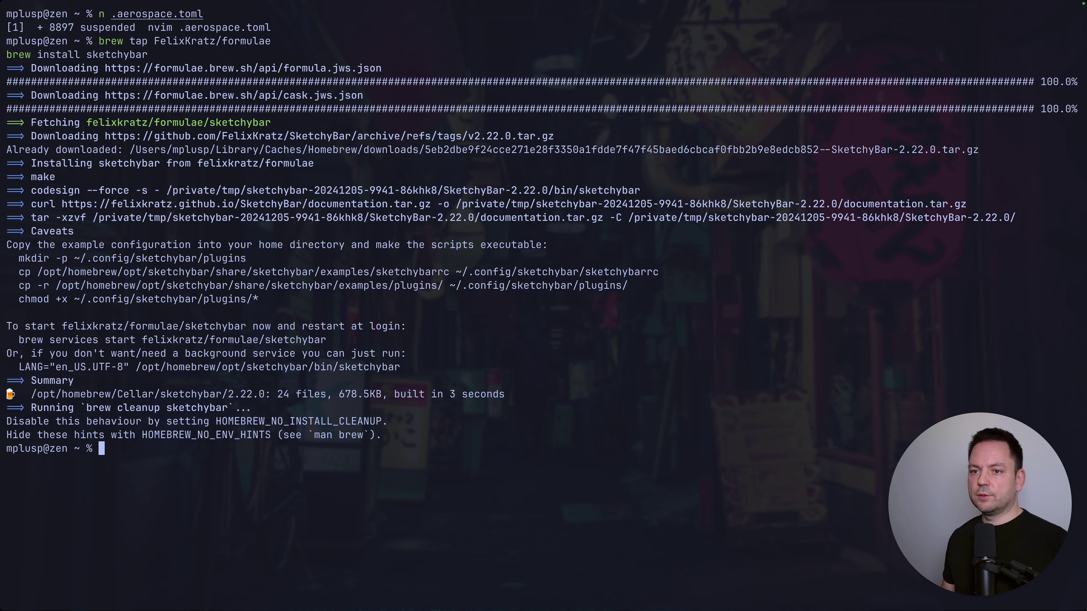
# Step: Copy the four example-configuration commands, from mkdir to chmod, out of the Homebrew caveats and run them in the terminal
pyautogui.hotkey('ctrl', 'shift', 'x')
pyautogui.press('Up')
pyautogui.press('Up')
pyautogui.press('Up')
pyautogui.press('Up')
pyautogui.press('Up')
pyautogui.press('Up')
pyautogui.press('Up')
pyautogui.press('Up')
pyautogui.press('Up')
pyautogui.press('Up')
pyautogui.press('Up')
pyautogui.press('Up')
pyautogui.press('Up')
pyautogui.press('Up')
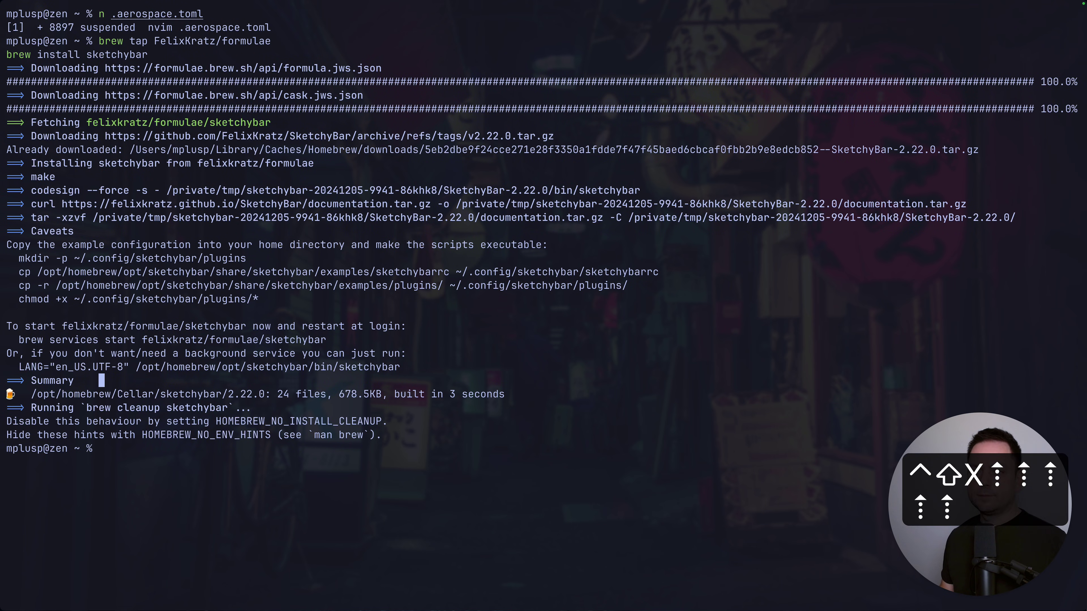
pyautogui.hotkey('shift', 'v')
pyautogui.press('Down')
pyautogui.press('Down')
pyautogui.press('Down')
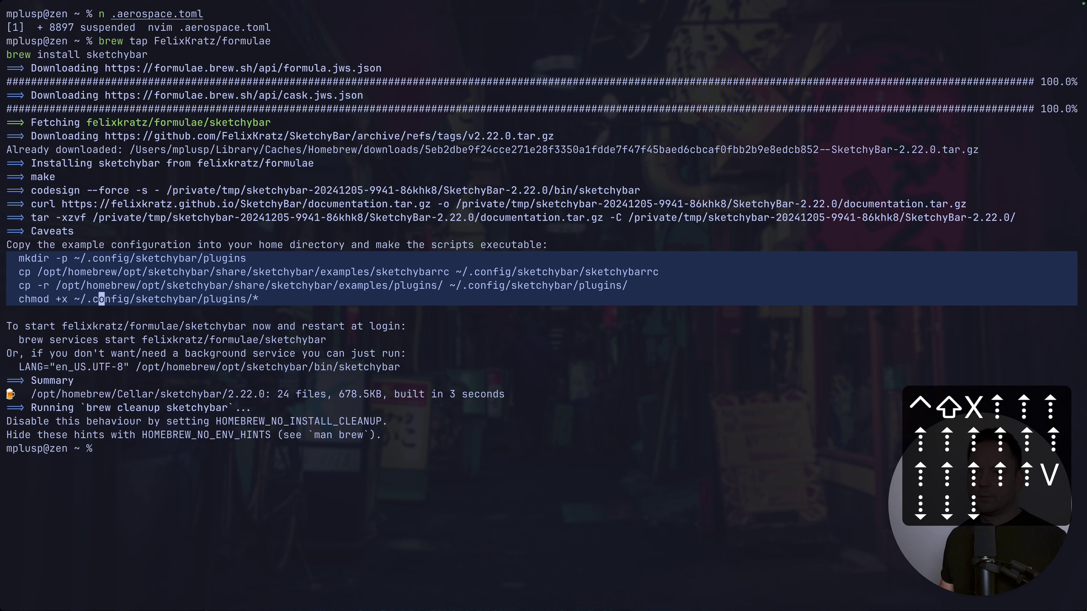
pyautogui.press('y')
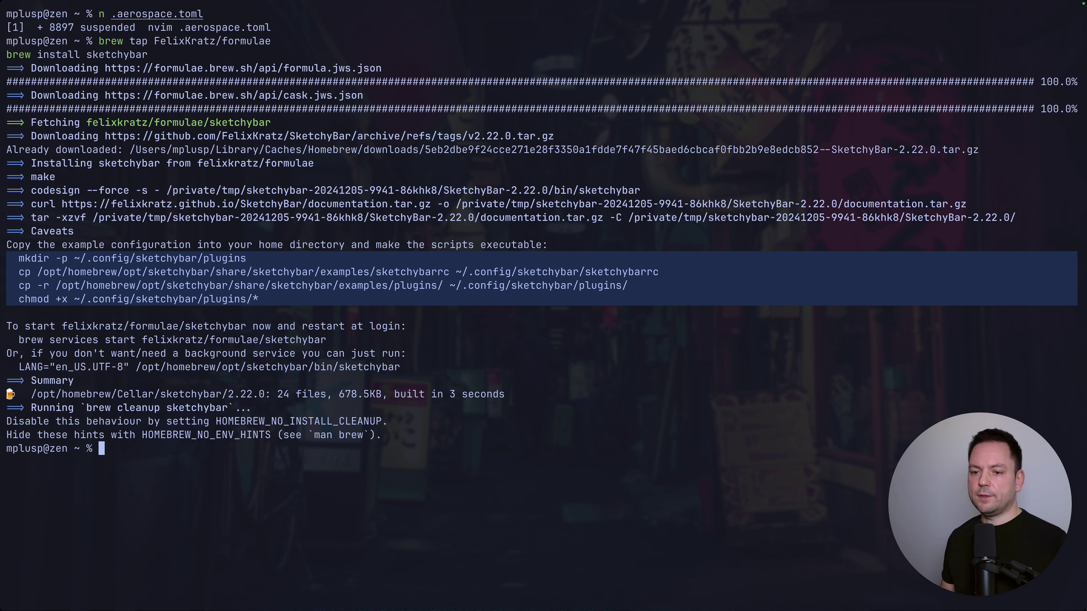
pyautogui.press('super+v')
pyautogui.press('Return')
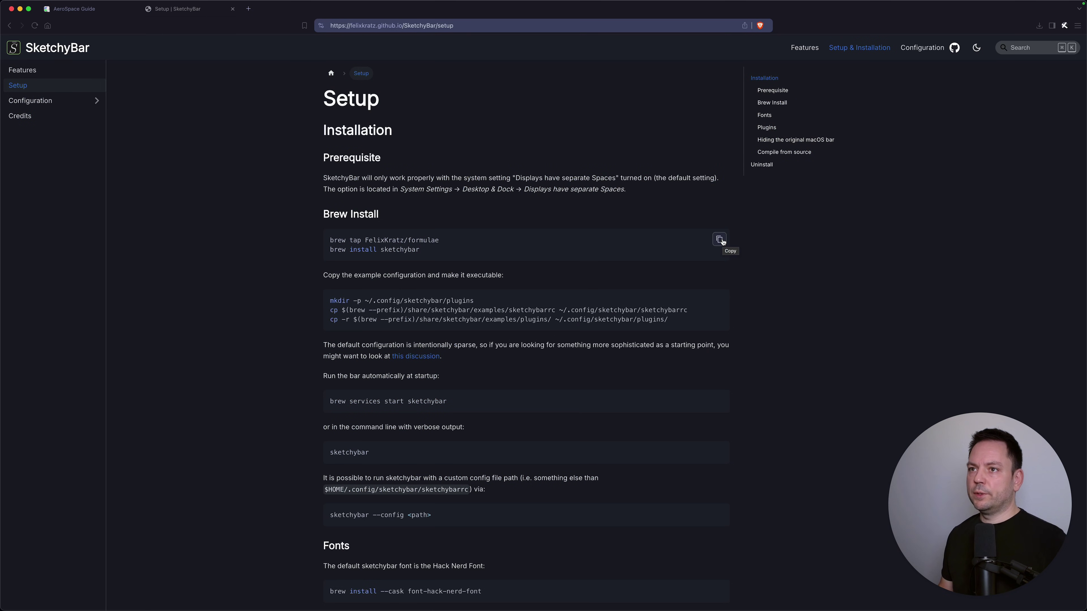
# Step: Open the FelixKratz/JankyBorders GitHub page in a new browser tab and copy the Homebrew install commands from its README
pyautogui.press('super+t')
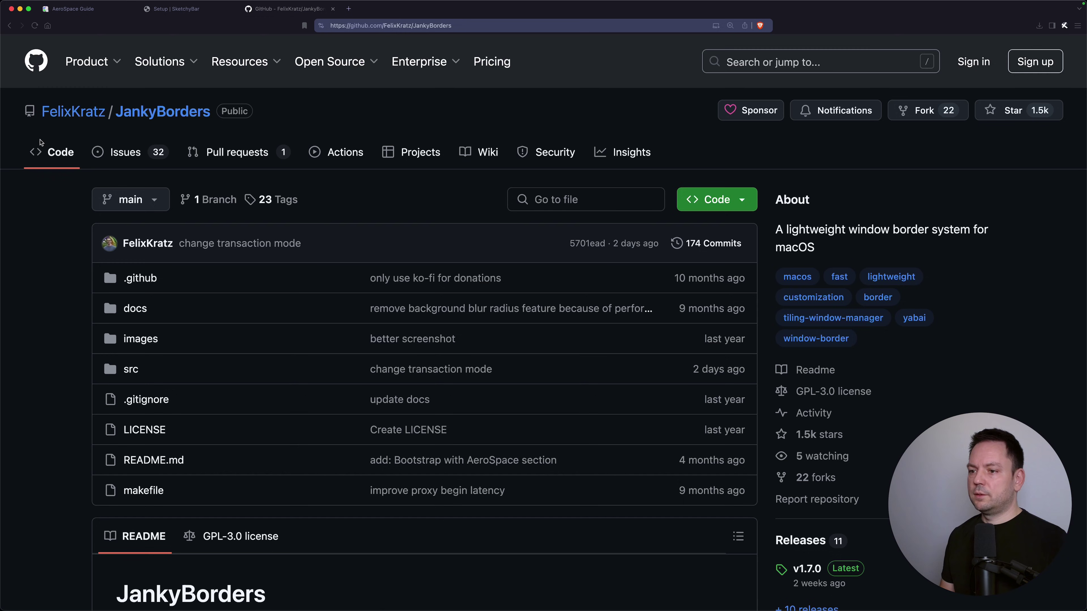
pyautogui.scroll(-10, 726, 287)
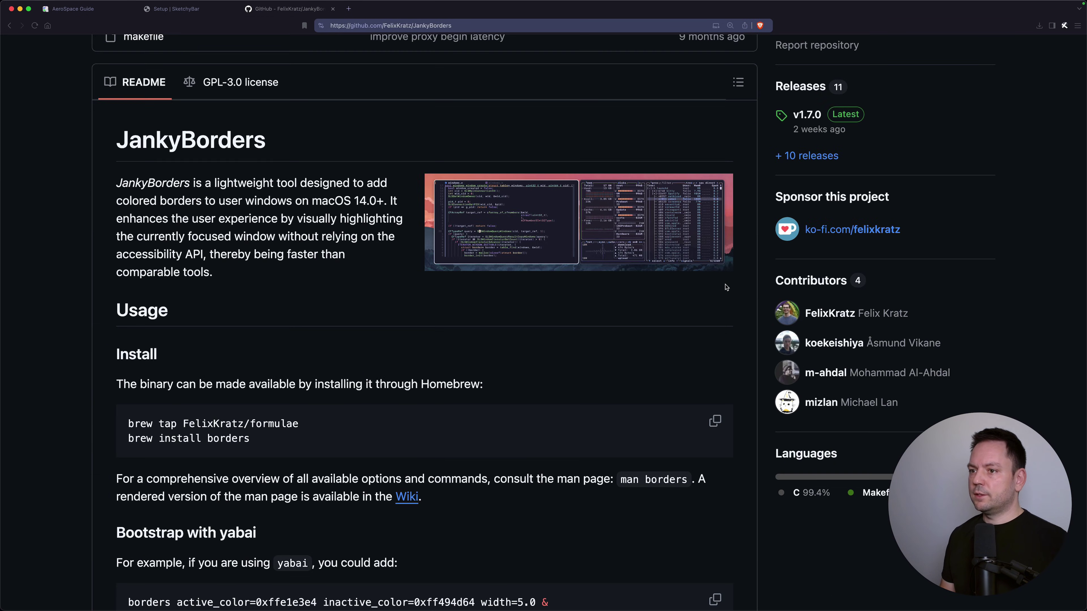
pyautogui.scroll(-4, 726, 287)
pyautogui.click(715, 267)
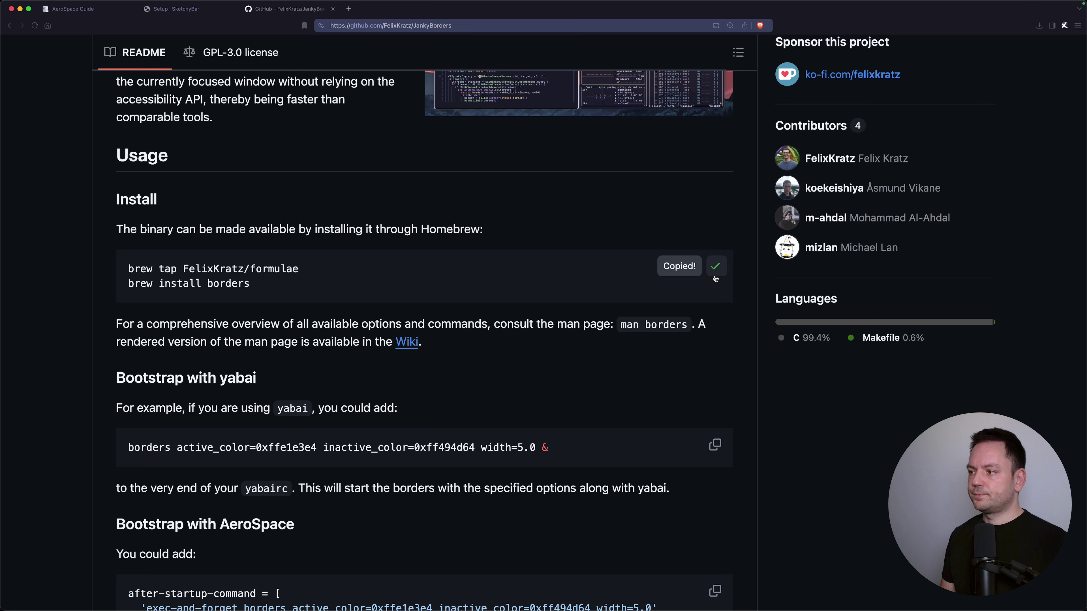
# Step: Switch to the terminal and run the copied brew tap and brew install borders commands
pyautogui.press('super+Tab')
pyautogui.press('super+v')
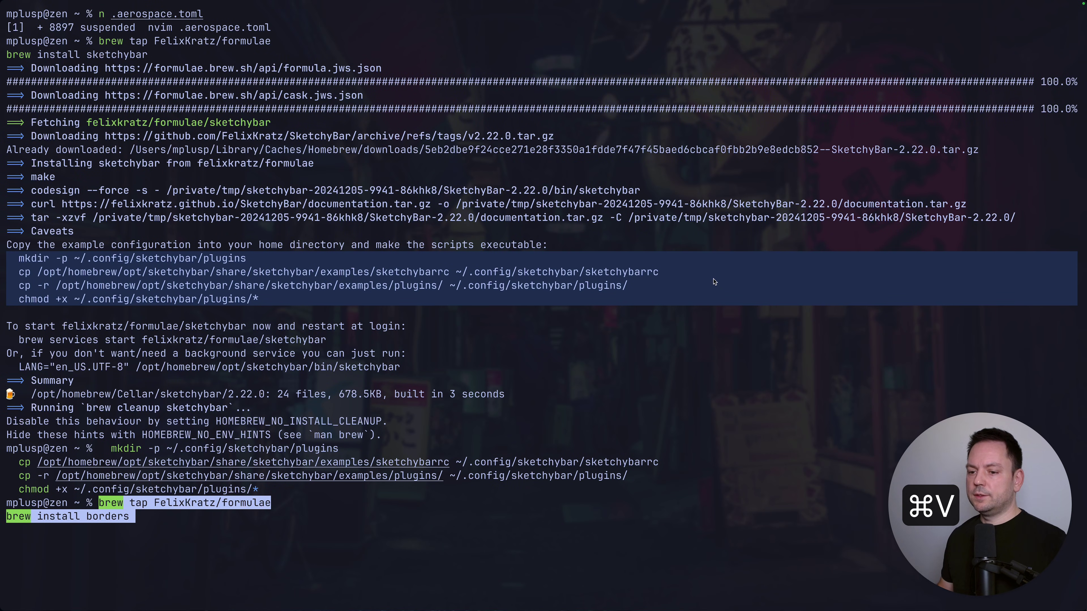
pyautogui.press('Return')
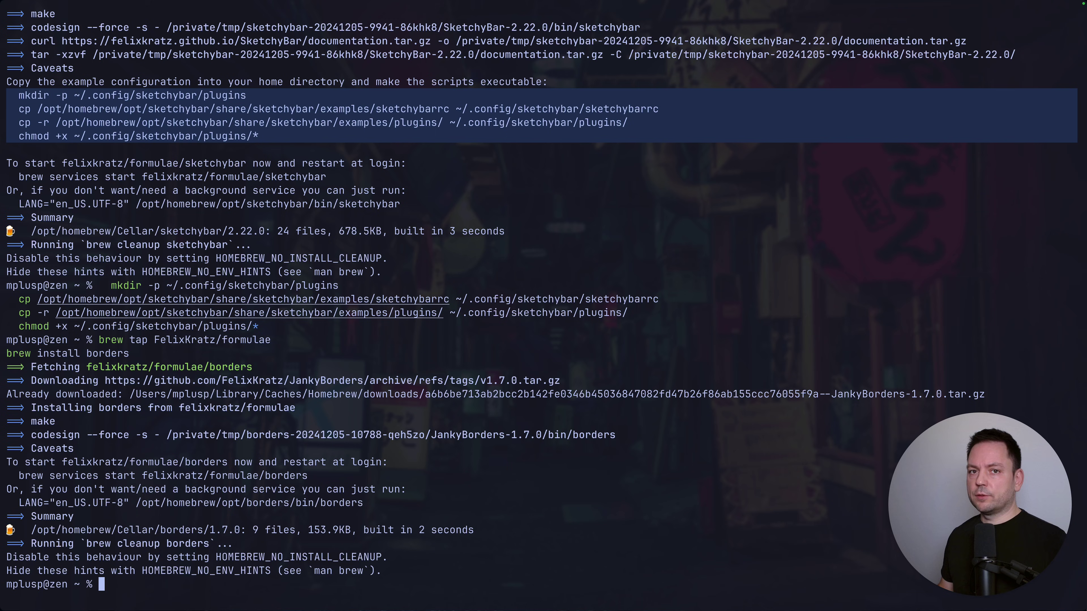
# Step: Resume .aerospace.toml in Neovim and add 'exec-and-forget sketchybar', on its own line inside the after-startup-command array
pyautogui.write('fg')
pyautogui.press('Return')
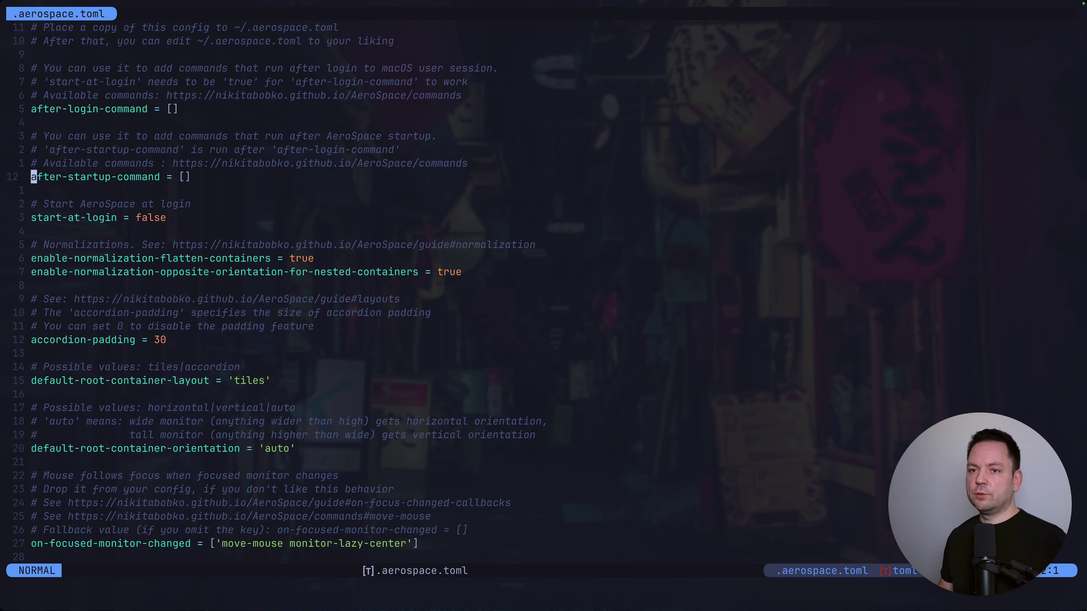
pyautogui.press('$')
pyautogui.press('i')
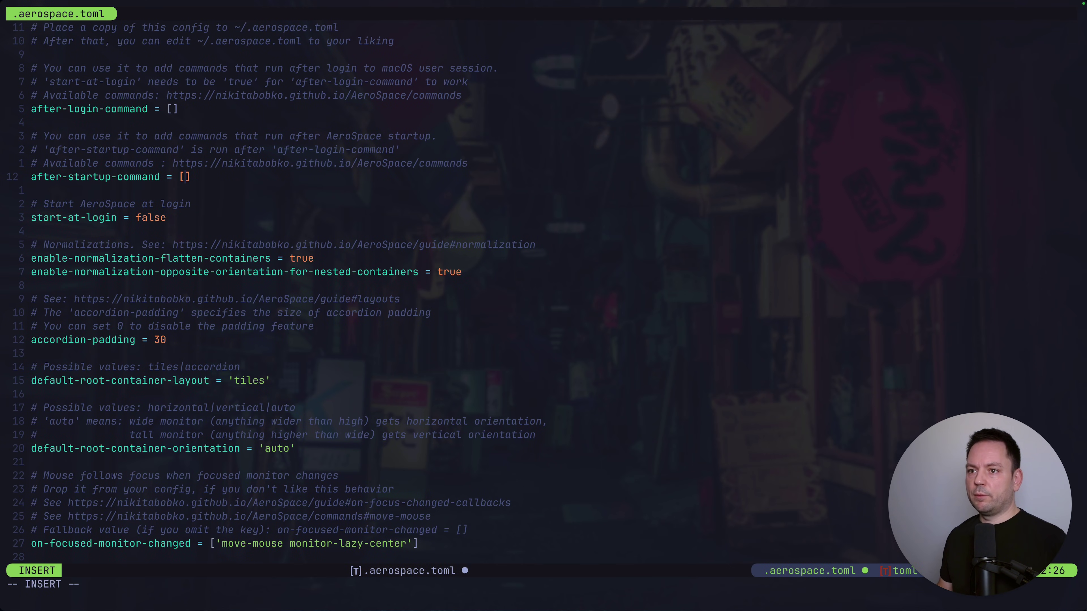
pyautogui.press('Return')
pyautogui.press('Return')
pyautogui.press('Up')
pyautogui.write("'exe")
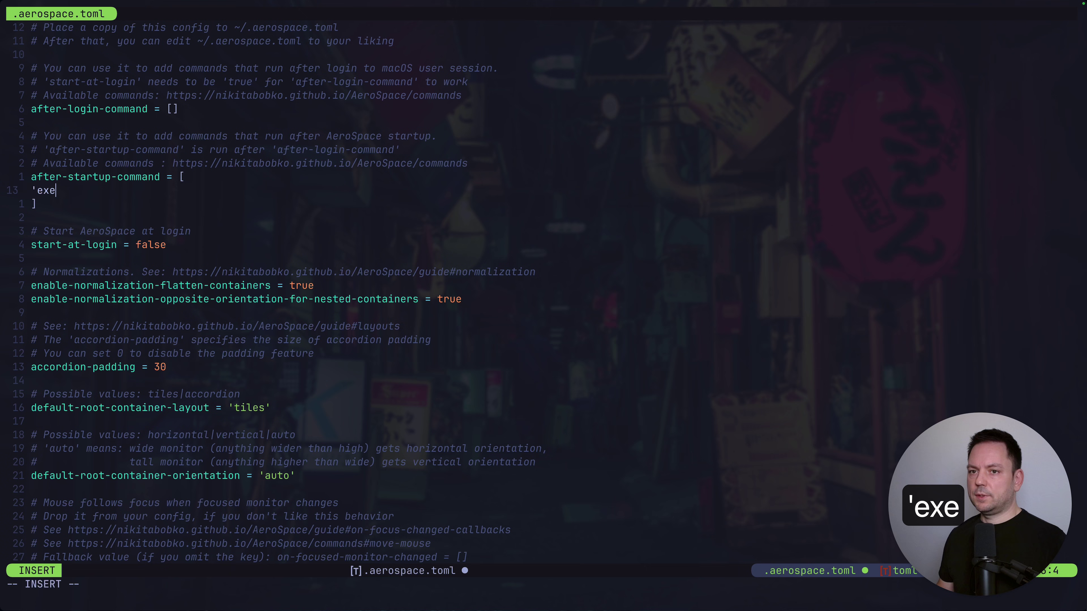
pyautogui.write('c-and-for')
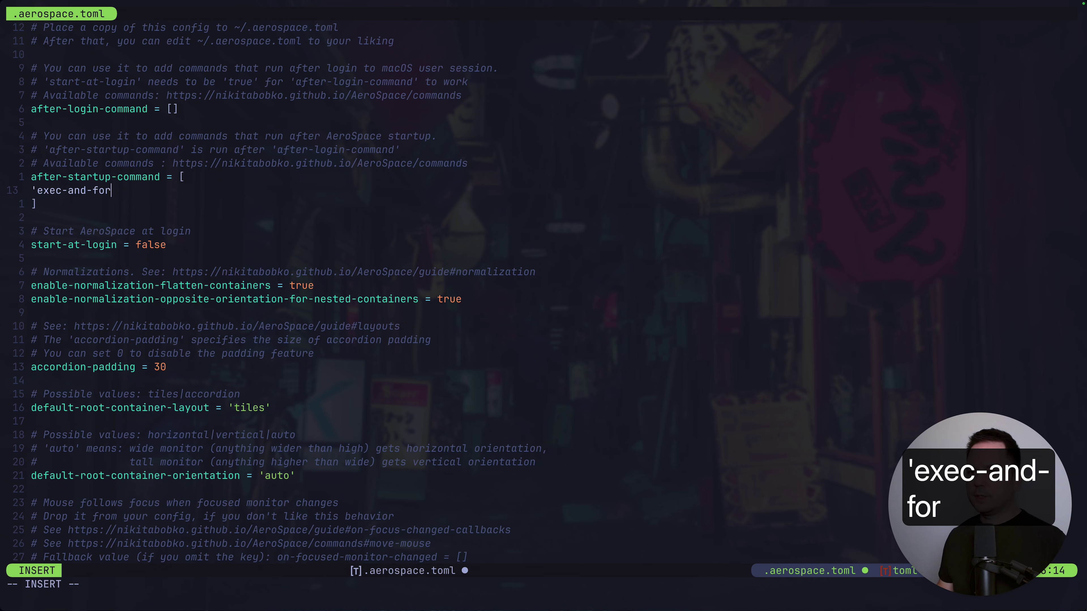
pyautogui.write('get sketchybar')
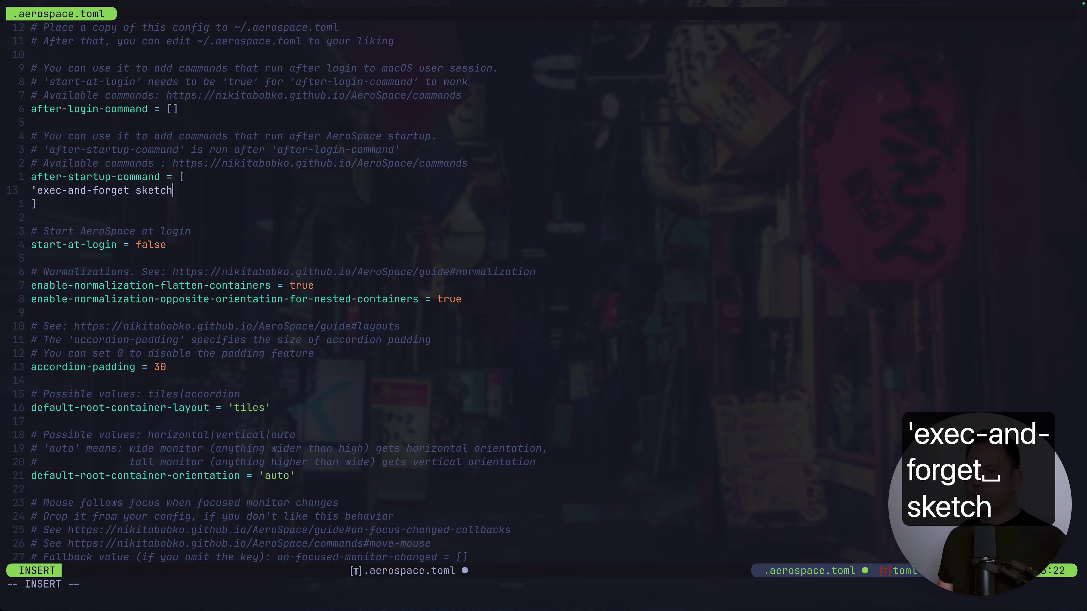
pyautogui.press('BackSpace')
pyautogui.write("ar'")
pyautogui.press('Escape')
pyautogui.write("ar',")
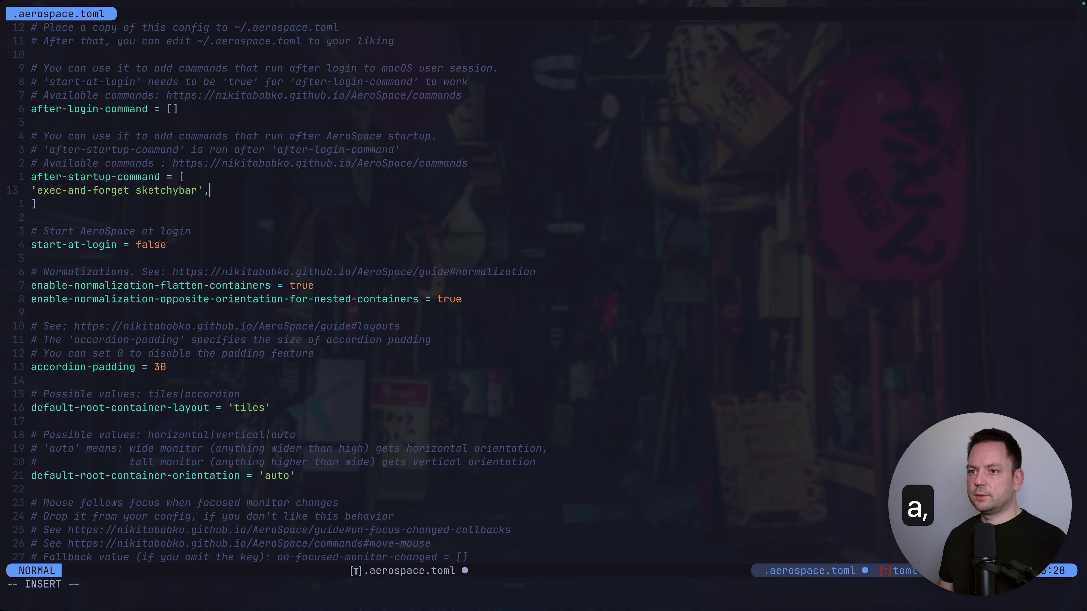
# Step: Add 'exec-and-forget borders' as the second after-startup-command entry and indent both entries
pyautogui.press('Return')
pyautogui.hotkey('ctrl', 'a')
pyautogui.press('Escape')
pyautogui.write('bcwborders')
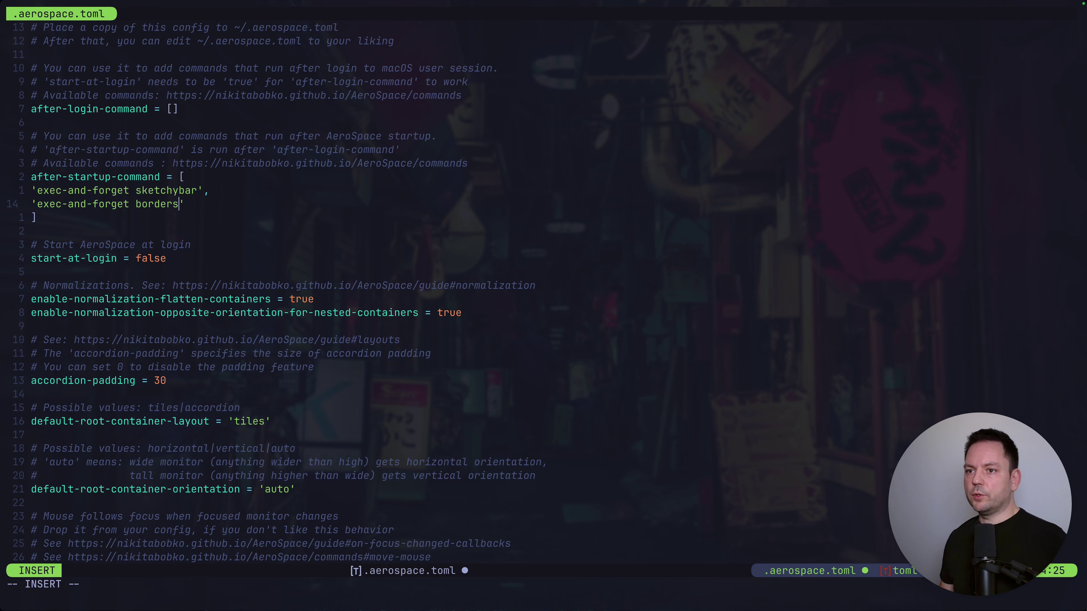
pyautogui.press('Escape')
pyautogui.press('V')
pyautogui.press('Up')
pyautogui.press('=')
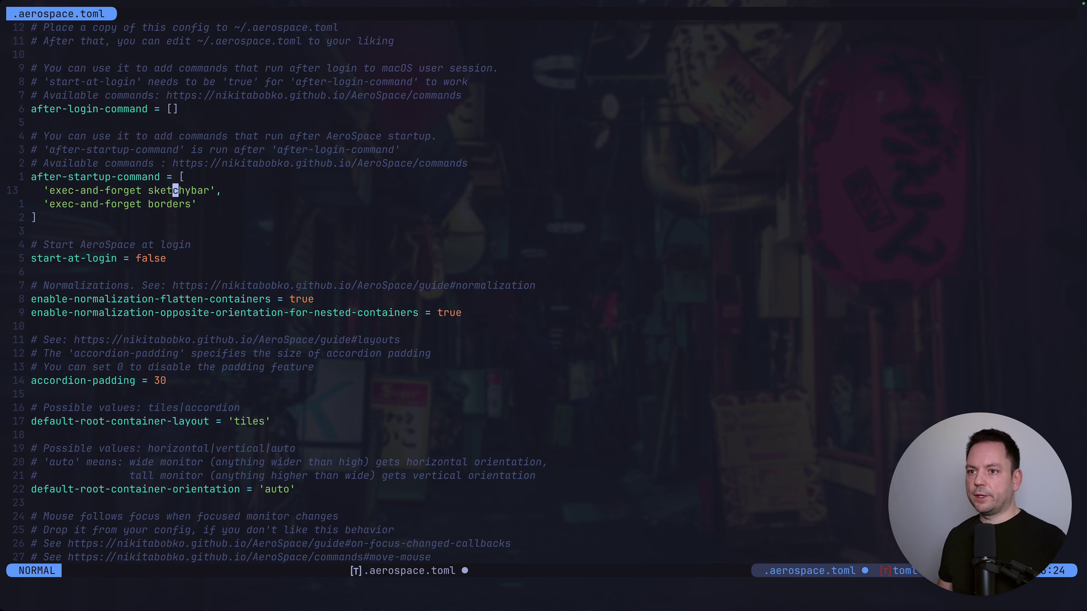
# Step: Find the gaps section in .aerospace.toml, set outer.top to 96 and save the file
pyautogui.write('/gaps')
pyautogui.press('Return')
pyautogui.press('z')
pyautogui.press('z')
pyautogui.press('1')
pyautogui.press('2')
pyautogui.press('j')
pyautogui.hotkey('shift', 'a')
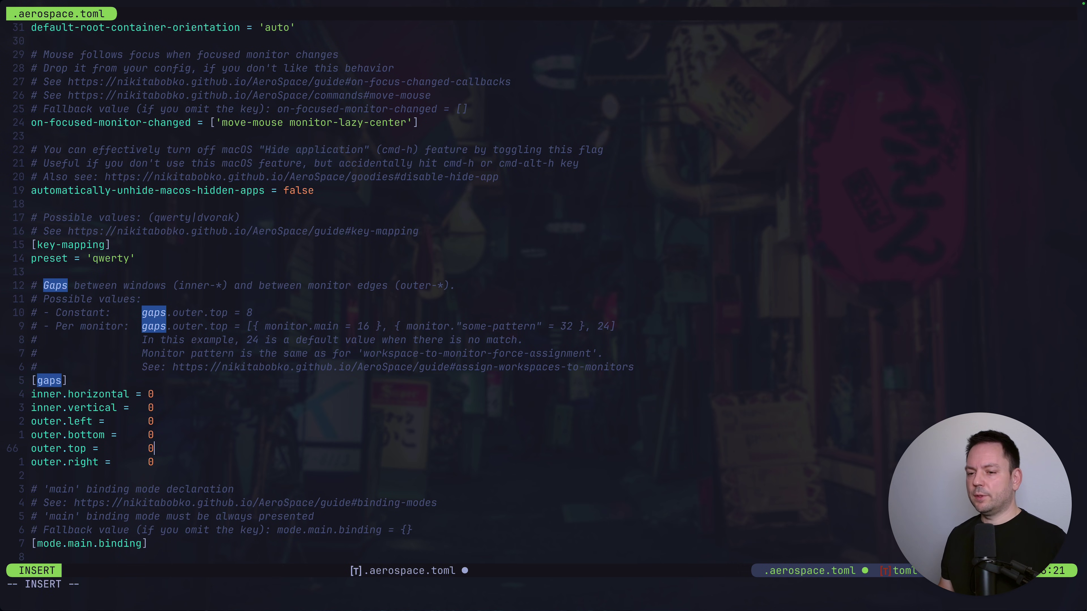
pyautogui.press('BackSpace')
pyautogui.write('96')
pyautogui.press('Escape')
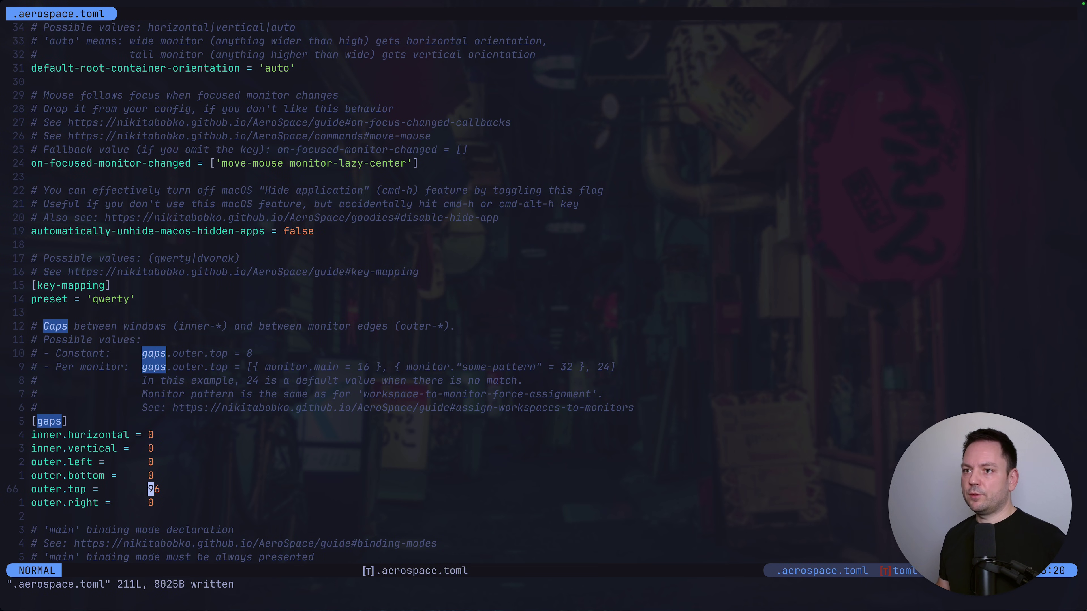
# Step: Launch AeroSpace through the app launcher
pyautogui.press('super+space')
pyautogui.write('aer')
pyautogui.press('Return')
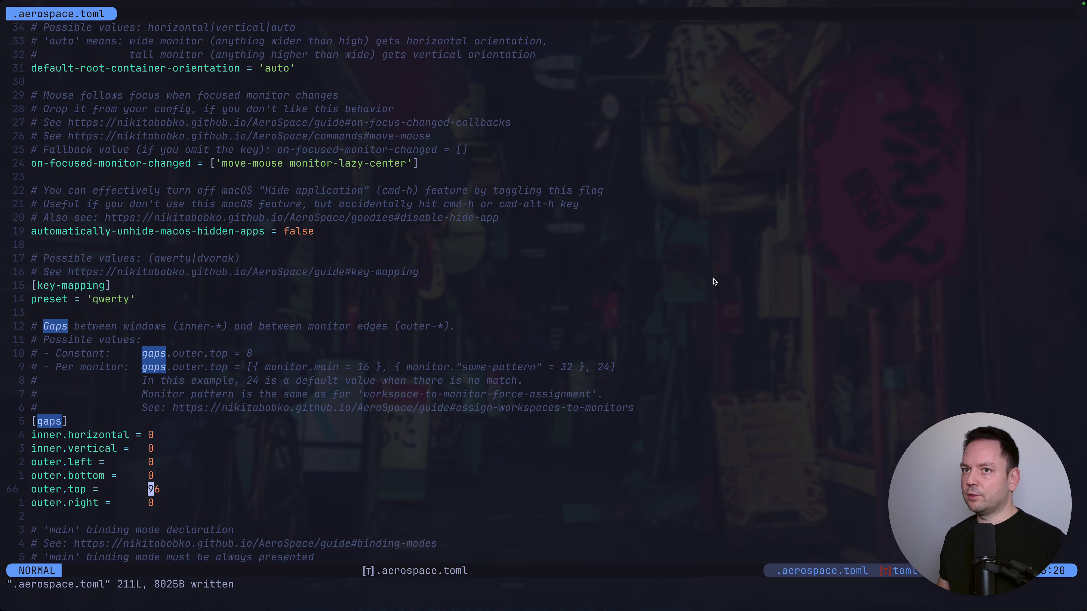
pyautogui.press('super+space')
pyautogui.write('aer')
pyautogui.press('Return')
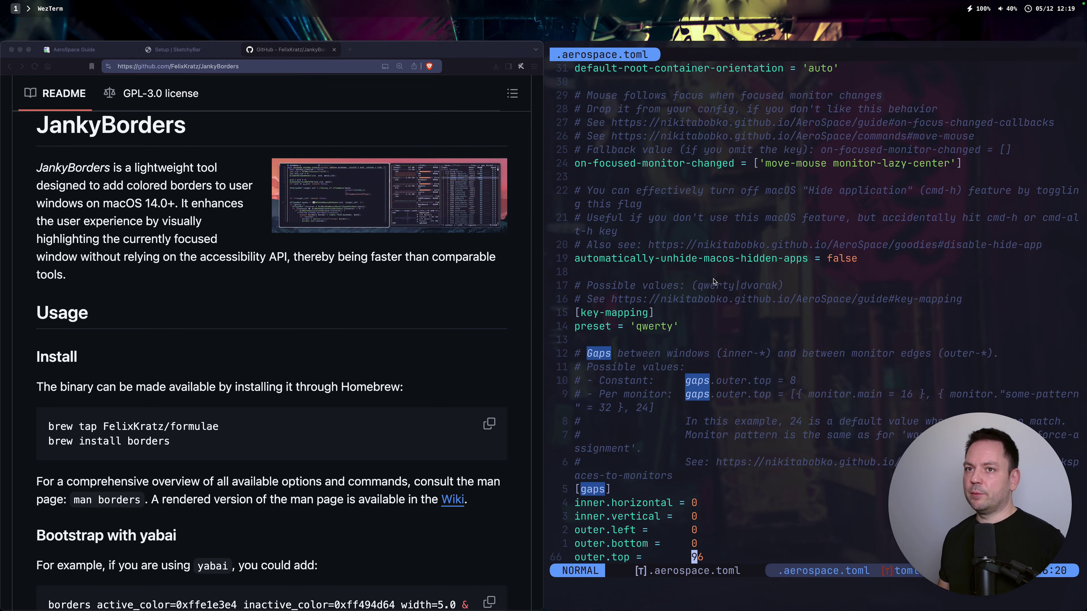
# Step: Move the focus between the tiled Neovim and Brave windows to check the window borders
pyautogui.click(730, 334)
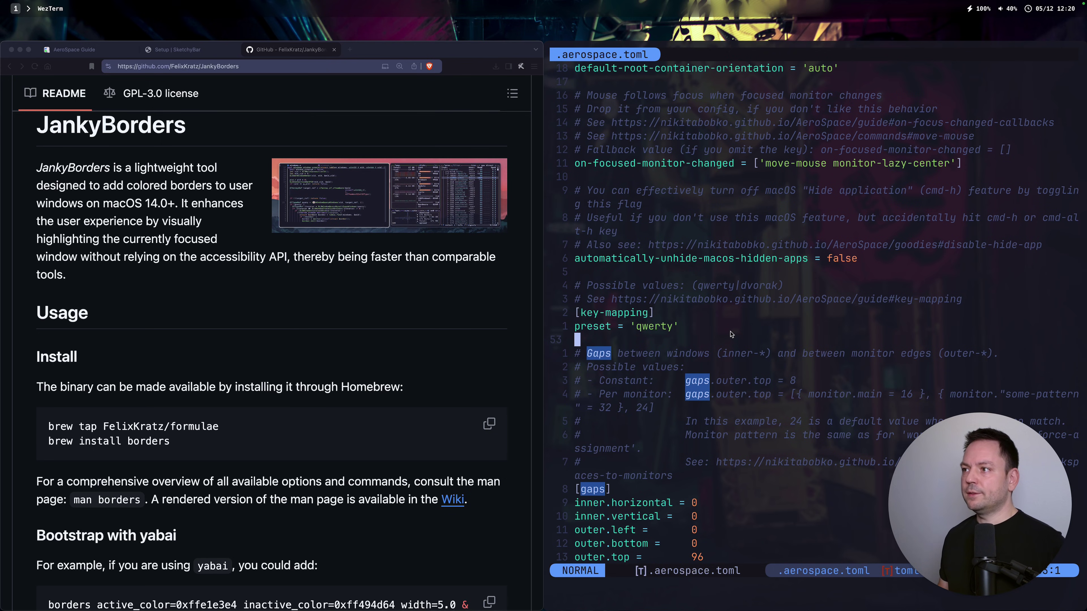
pyautogui.press('super+h')
pyautogui.press('super+l')
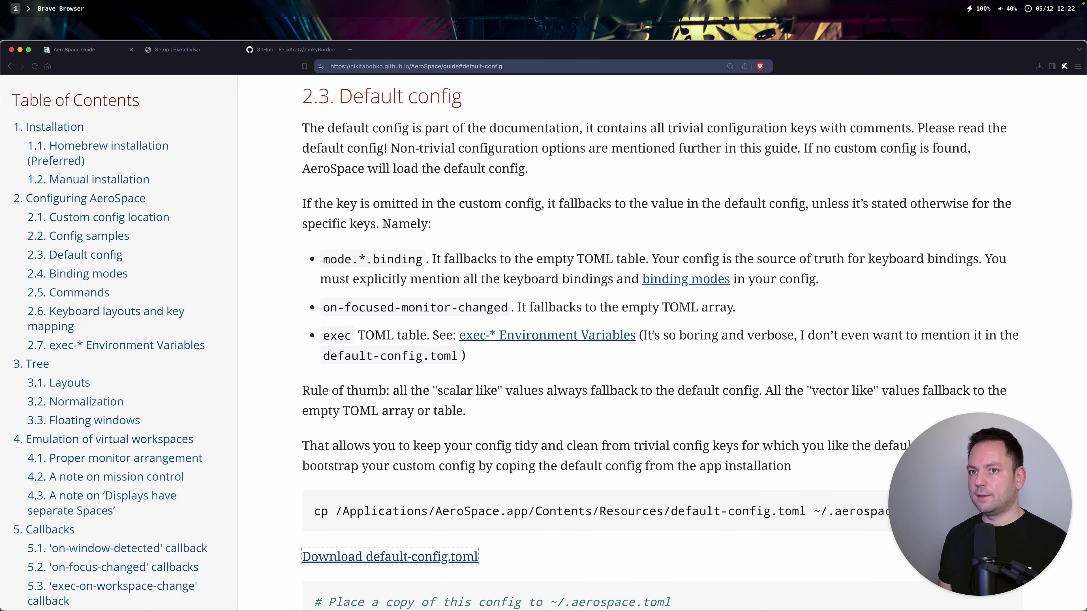
# Step: Open "Show AeroSpace workspaces in Sketchybar" in AeroSpace Goodies and copy the exec-on-workspace-change block with its comment
pyautogui.scroll(15, 417, 332)
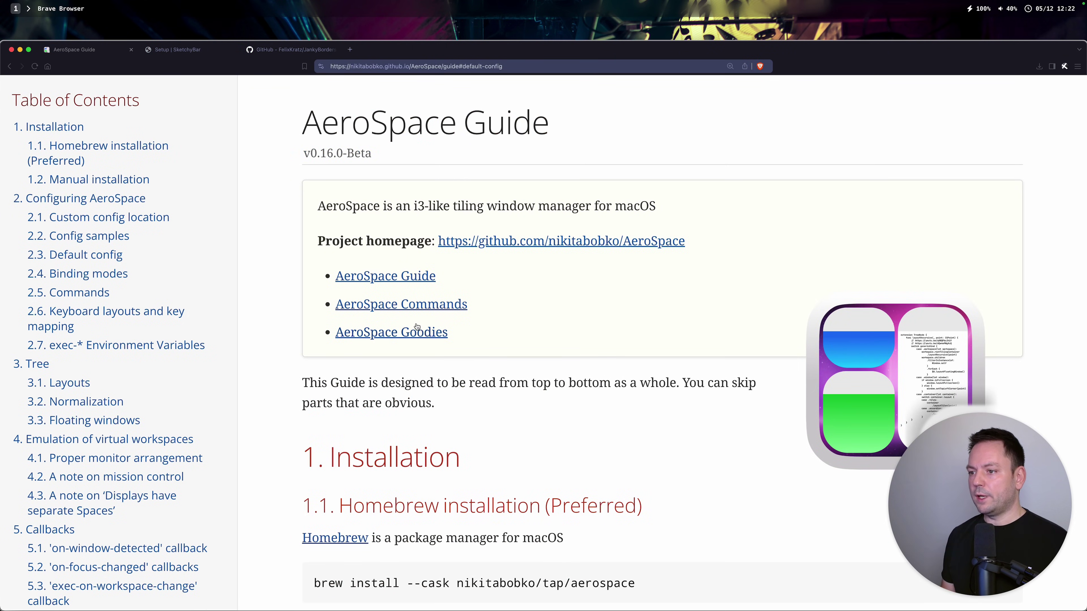
pyautogui.click(415, 329)
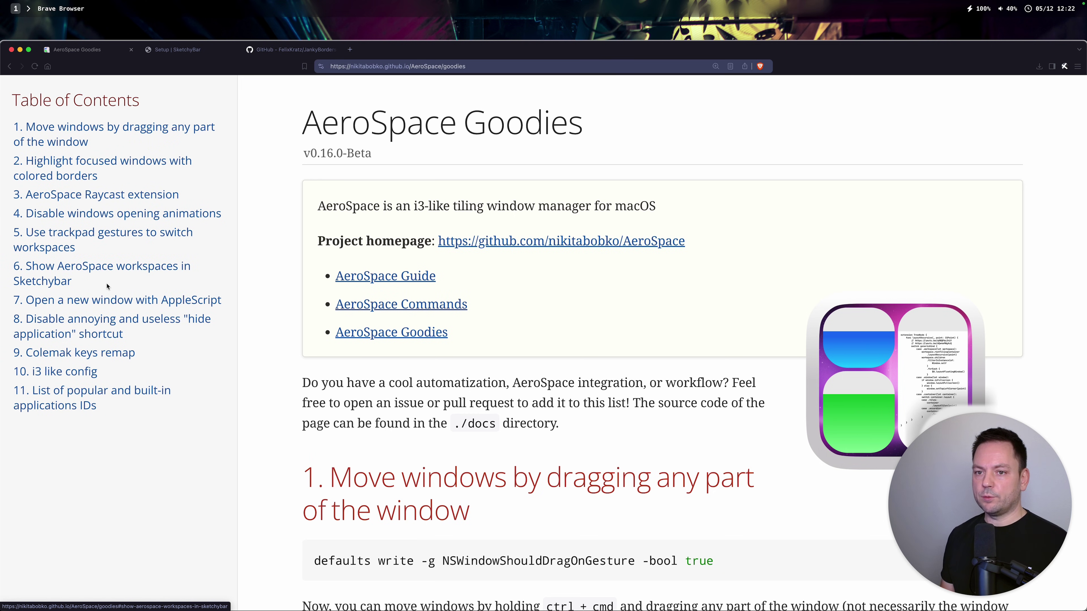
pyautogui.click(157, 272)
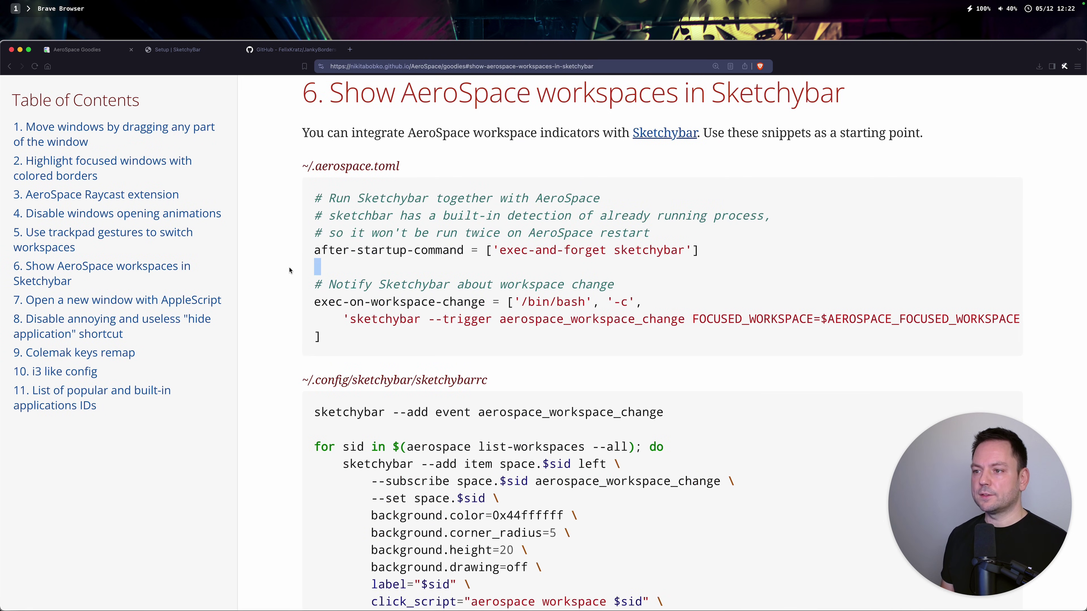
pyautogui.moveTo(315, 250); pyautogui.dragTo(707, 251)
pyautogui.moveTo(313, 279); pyautogui.dragTo(340, 342)
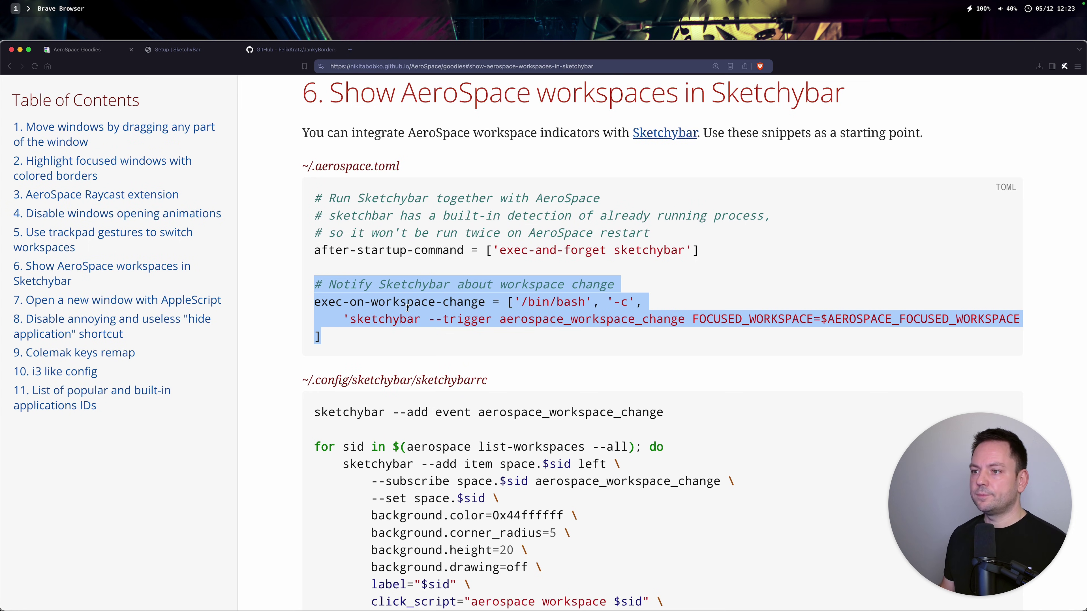
# Step: Paste the exec-on-workspace-change block below after-startup-command in .aerospace.toml, with a blank line before and after it
pyautogui.press('super+Tab')
pyautogui.press('g')
pyautogui.press('g')
pyautogui.press('Down')
pyautogui.press('Down')
pyautogui.press('Down')
pyautogui.press('Down')
pyautogui.press('Down')
pyautogui.press('Down')
pyautogui.press('Down')
pyautogui.press('Down')
pyautogui.press('Down')
pyautogui.press('Down')
pyautogui.press('Down')
pyautogui.press('Down')
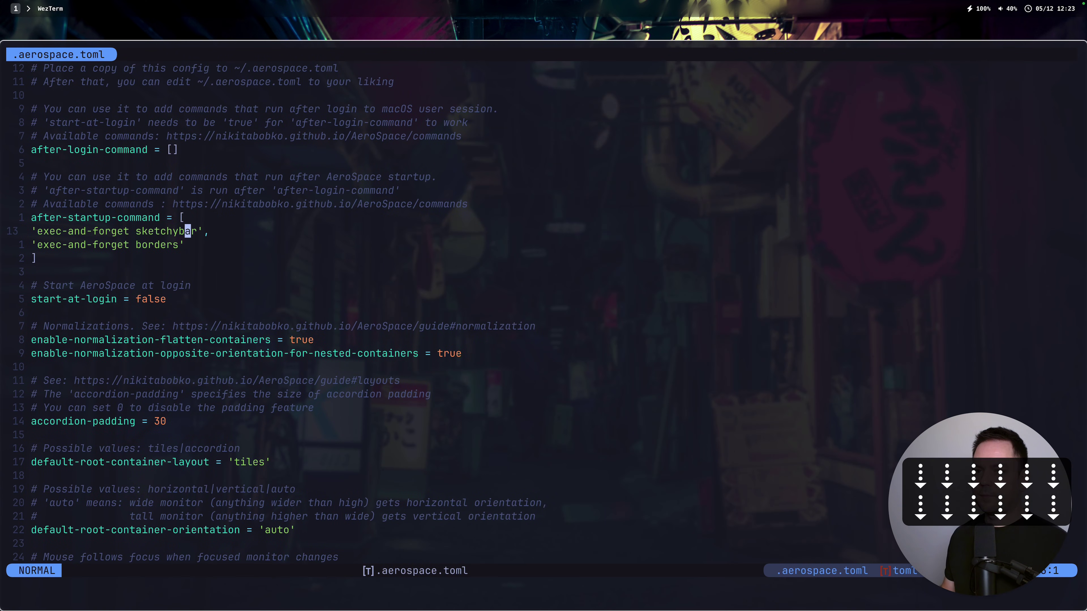
pyautogui.press('Down')
pyautogui.press('Down')
pyautogui.press('Down')
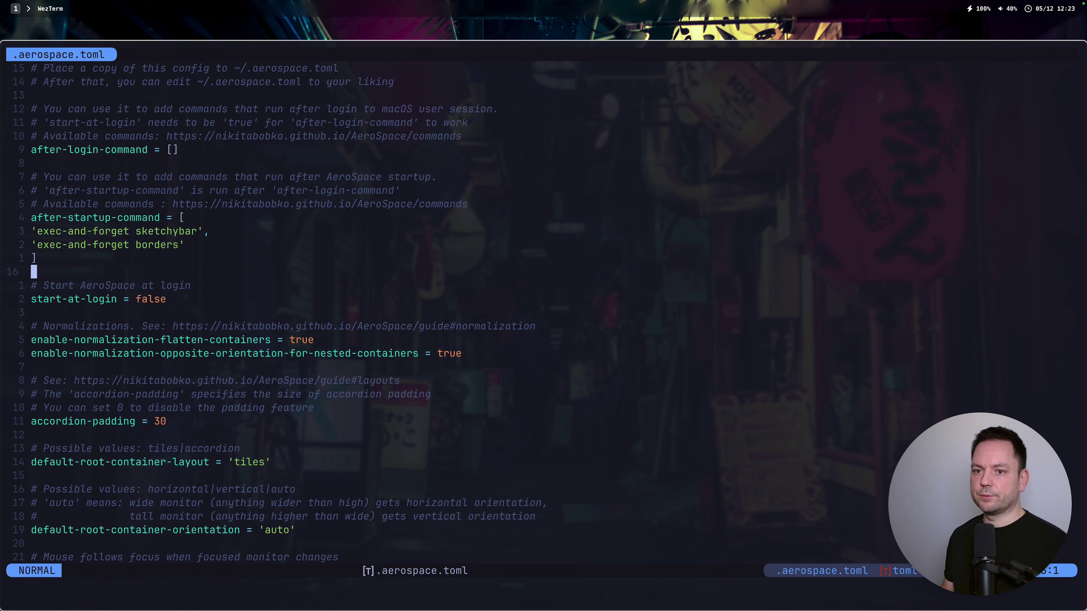
pyautogui.press('p')
pyautogui.press('O')
pyautogui.press('Escape')
pyautogui.press('Down')
pyautogui.press('Down')
pyautogui.press('Down')
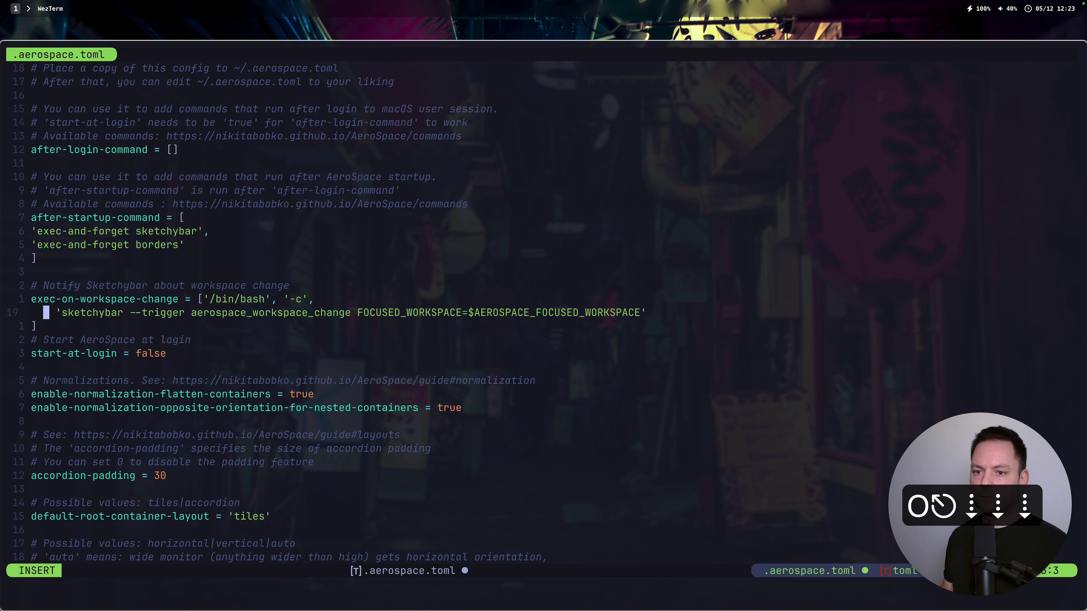
pyautogui.press('Escape')
pyautogui.press('j')
pyautogui.press('o')
pyautogui.press('Escape')
pyautogui.press('j')
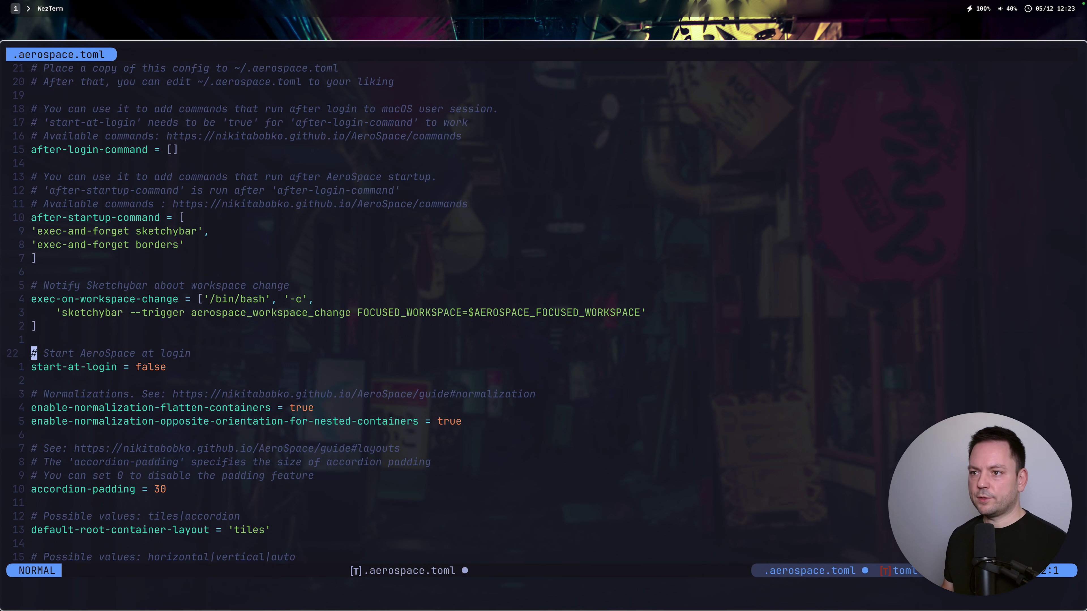
# Step: Copy the whole ~/.config/sketchybar/sketchybarrc snippet from AeroSpace Goodies and leave fullscreen so the browser and Neovim are tiled side by side
pyautogui.press('super+Tab')
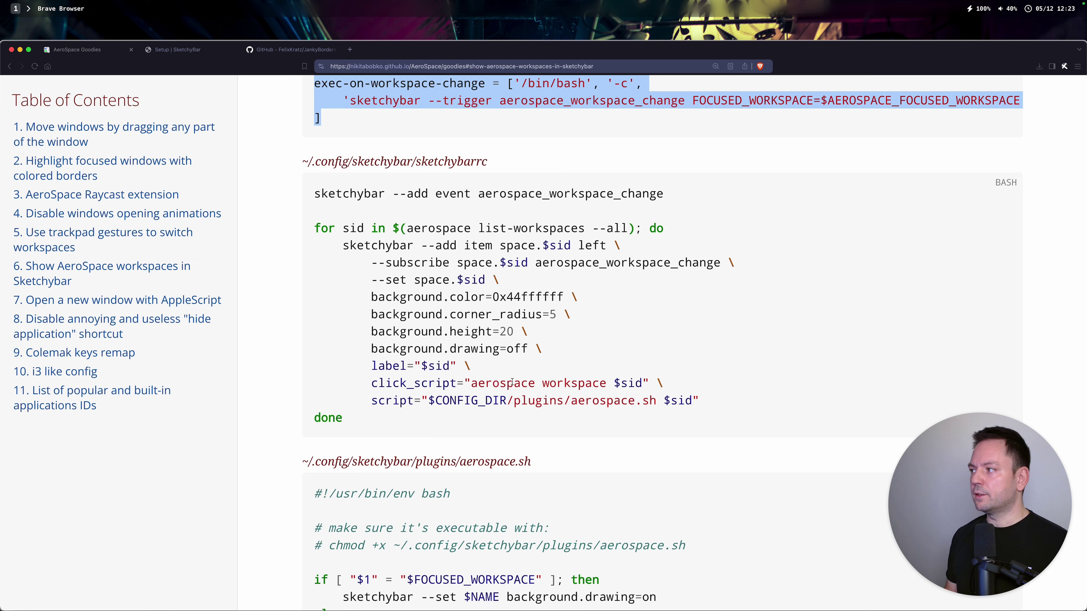
pyautogui.moveTo(314, 194)
pyautogui.mouseDown()
pyautogui.moveTo(537, 385)
pyautogui.moveTo(623, 419)
pyautogui.mouseUp()
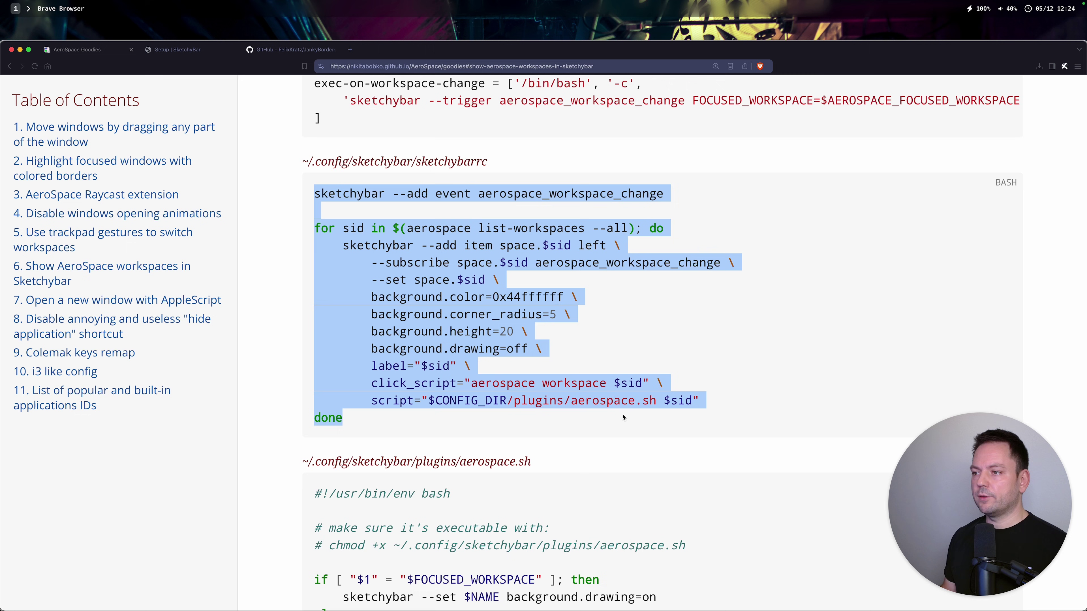
pyautogui.hotkey('alt', 'shift', 'f')
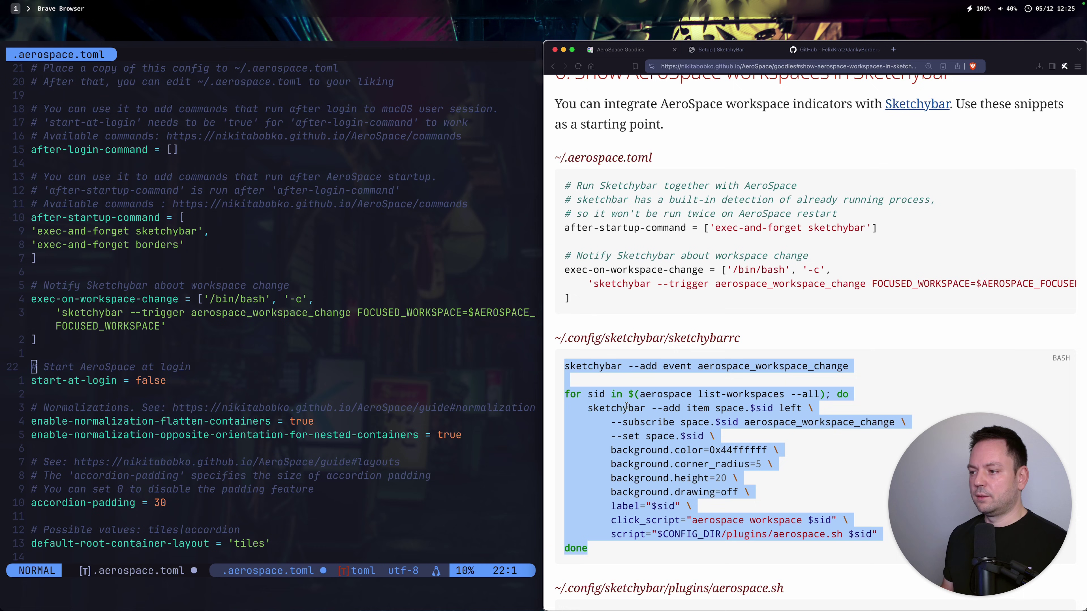
# Step: Open ~/.config/sketchybar/sketchybarrc for editing in the running Neovim session
pyautogui.click(360, 272)
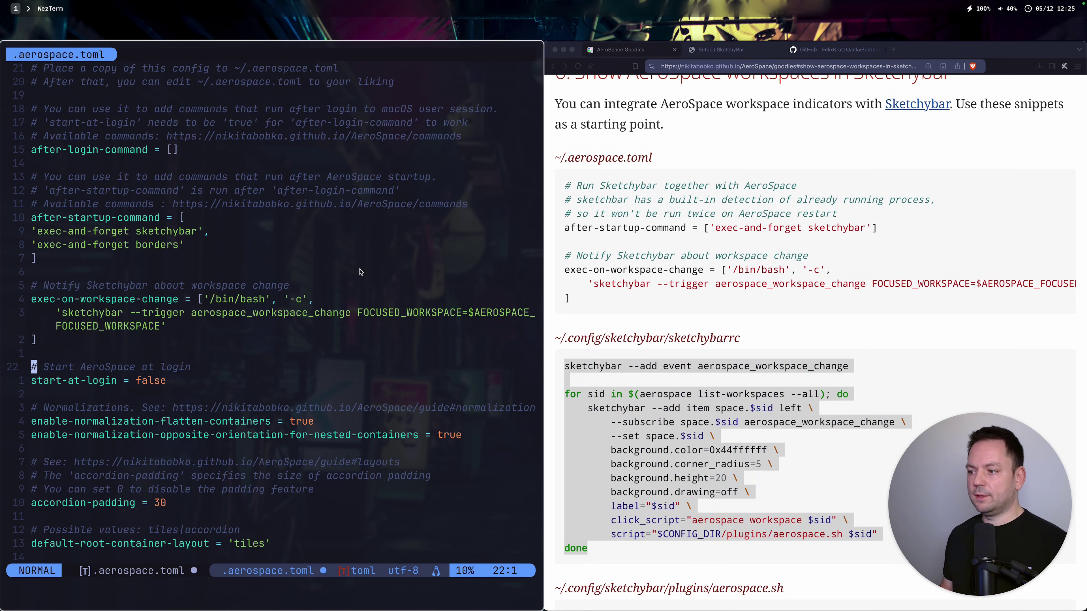
pyautogui.write(':e ~/.config/sketchybar/sketchybarrc')
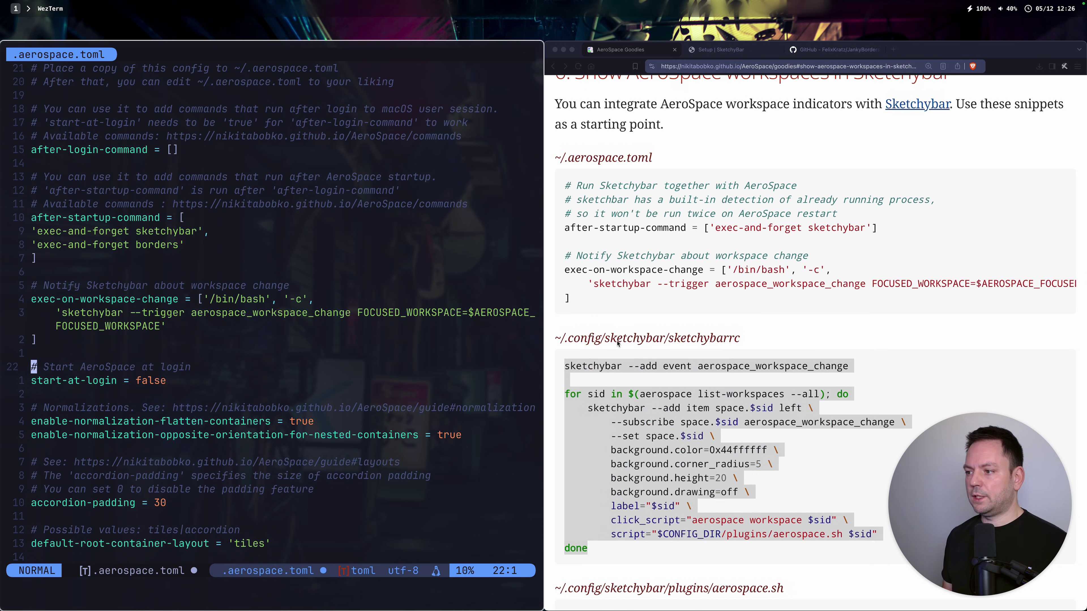
pyautogui.press('Return')
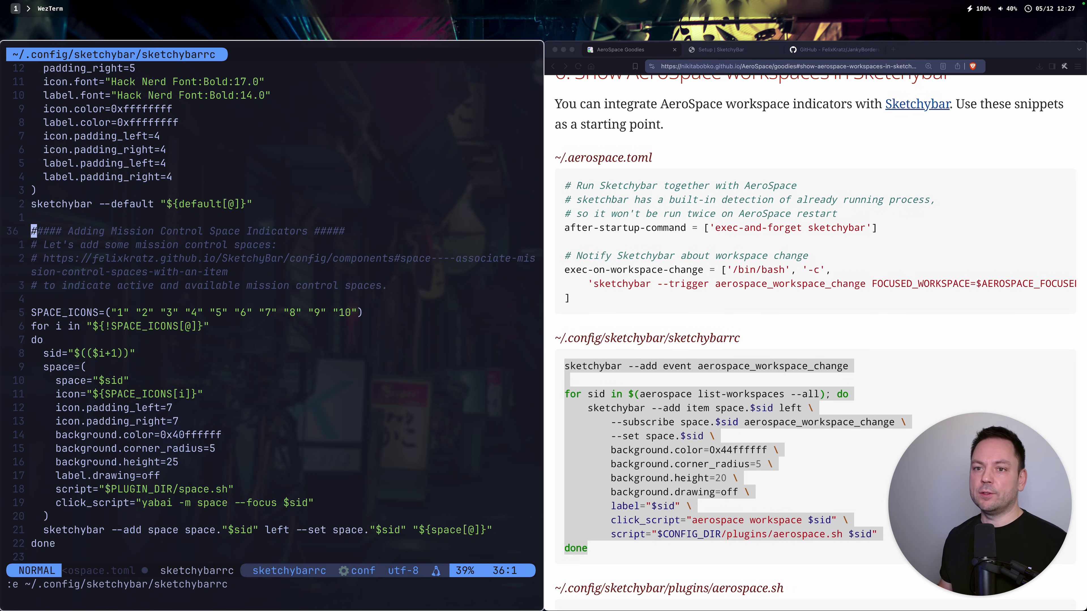
# Step: Replace the whole "Adding Mission Control Space Indicators" section in sketchybarrc, through its closing done, with the copied AeroSpace workspace snippet and save the file
pyautogui.hotkey('shift', 'v')
pyautogui.press('j')
pyautogui.press('j')
pyautogui.press('j')
pyautogui.press('j')
pyautogui.press('j')
pyautogui.press('j')
pyautogui.press('j')
pyautogui.press('j')
pyautogui.press('j')
pyautogui.press('j')
pyautogui.press('j')
pyautogui.press('j')
pyautogui.press('j')
pyautogui.press('j')
pyautogui.press('j')
pyautogui.press('j')
pyautogui.press('j')
pyautogui.press('j')
pyautogui.press('j')
pyautogui.press('j')
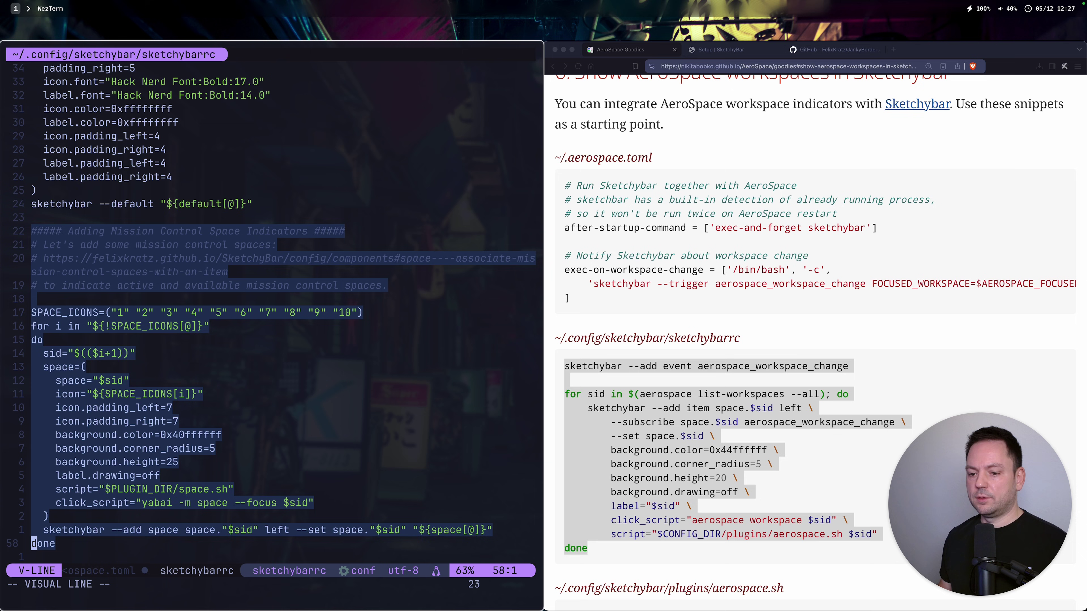
pyautogui.press('z')
pyautogui.press('z')
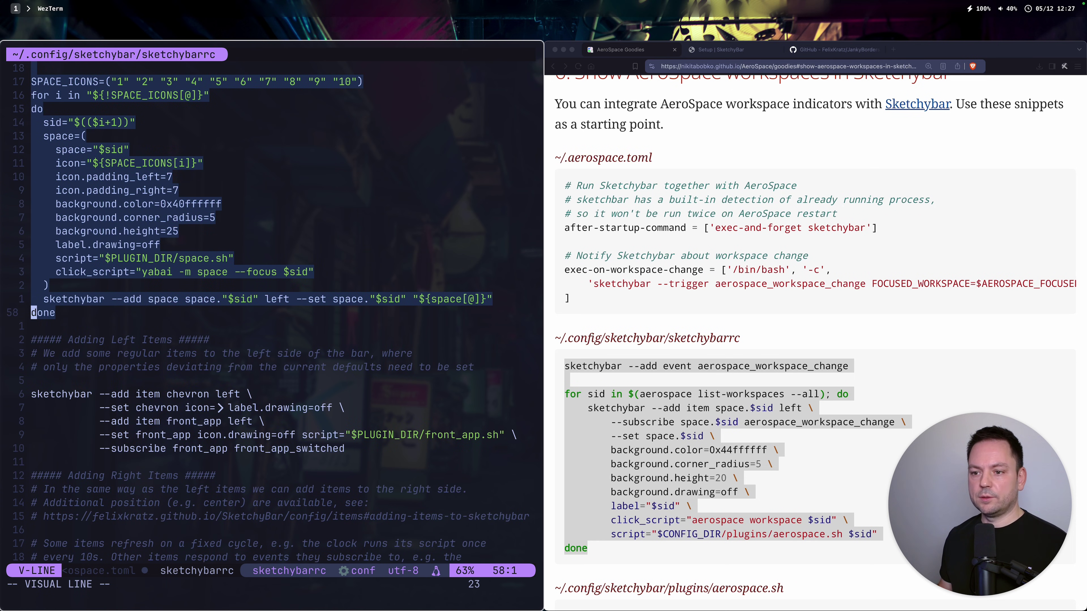
pyautogui.press('p')
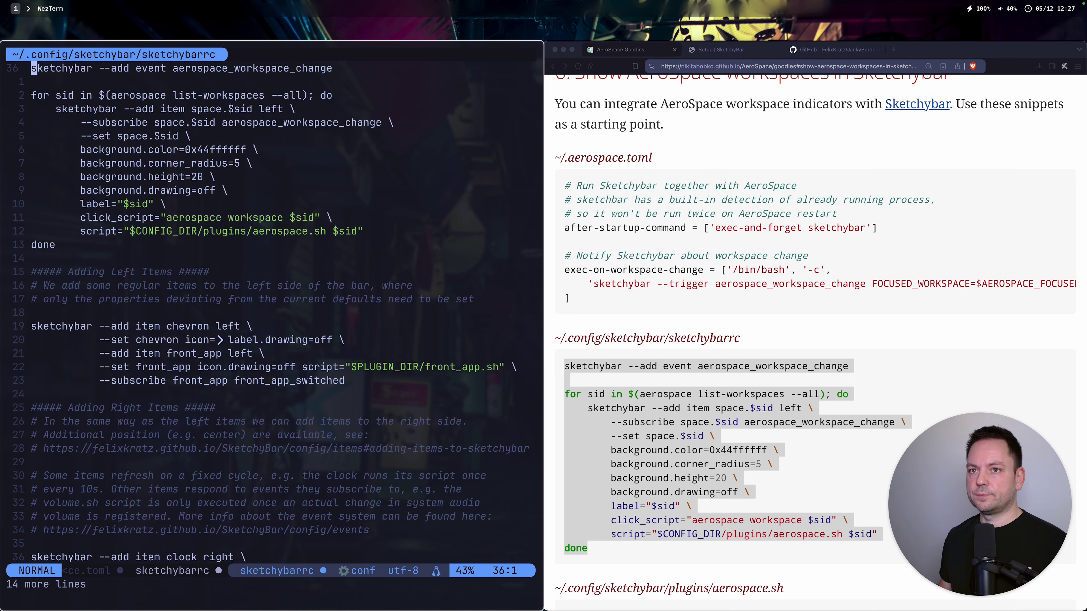
pyautogui.press('k')
pyautogui.press('k')
pyautogui.press('k')
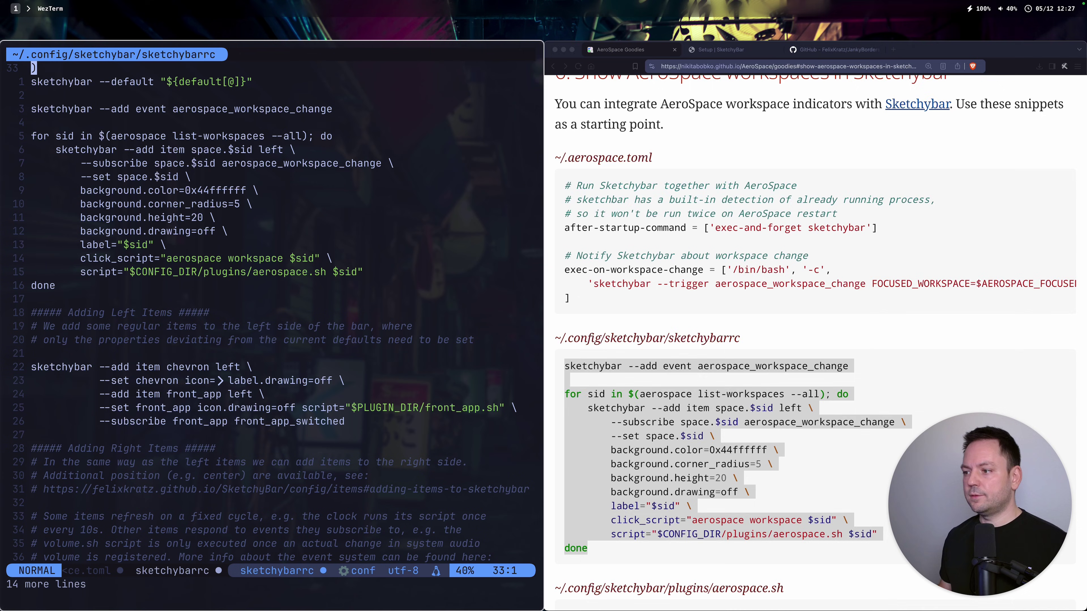
pyautogui.hotkey('ctrl', 's')
# Step: Copy the complete ~/.config/sketchybar/plugins/aerospace.sh script from the AeroSpace Goodies page
pyautogui.scroll(-5, 727, 342)
pyautogui.moveTo(565, 237); pyautogui.dragTo(712, 364)
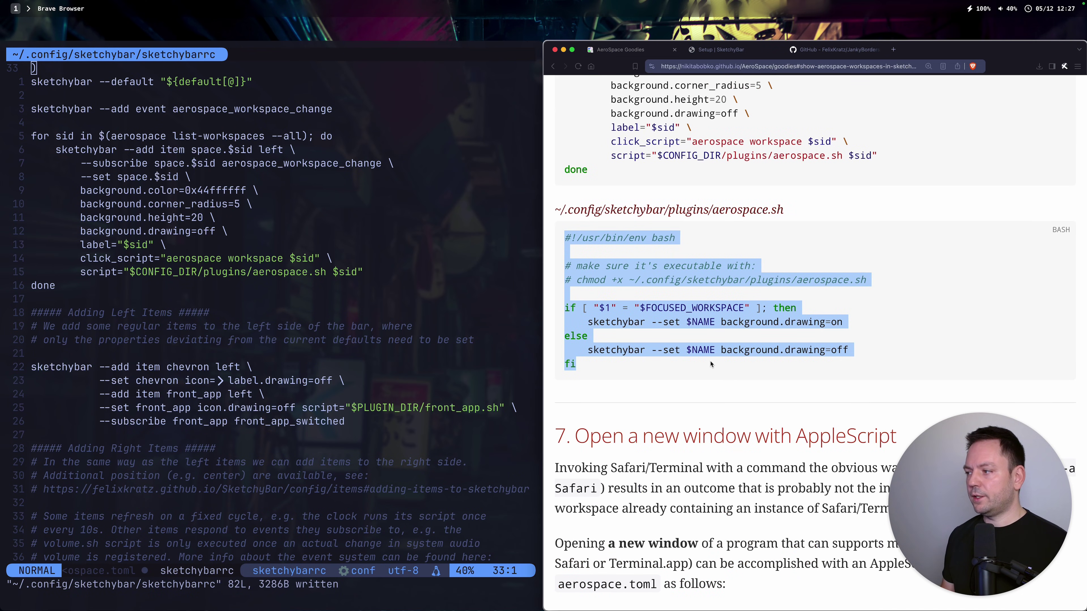
pyautogui.press('super+c')
# Step: Create ~/.config/sketchybar/plugins/aerospace.sh in Neovim, paste the copied script into it and save it
pyautogui.hotkey('alt', 'h')
pyautogui.write(':')
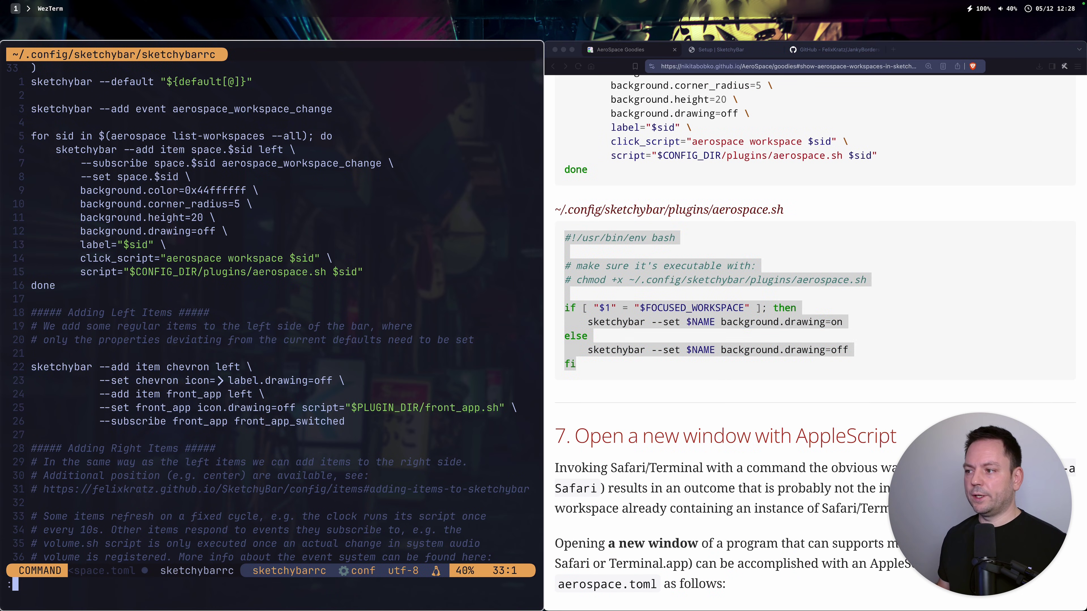
pyautogui.write('e ~/.config/sketchybar/plugins/aerospace.sh')
pyautogui.press('Return')
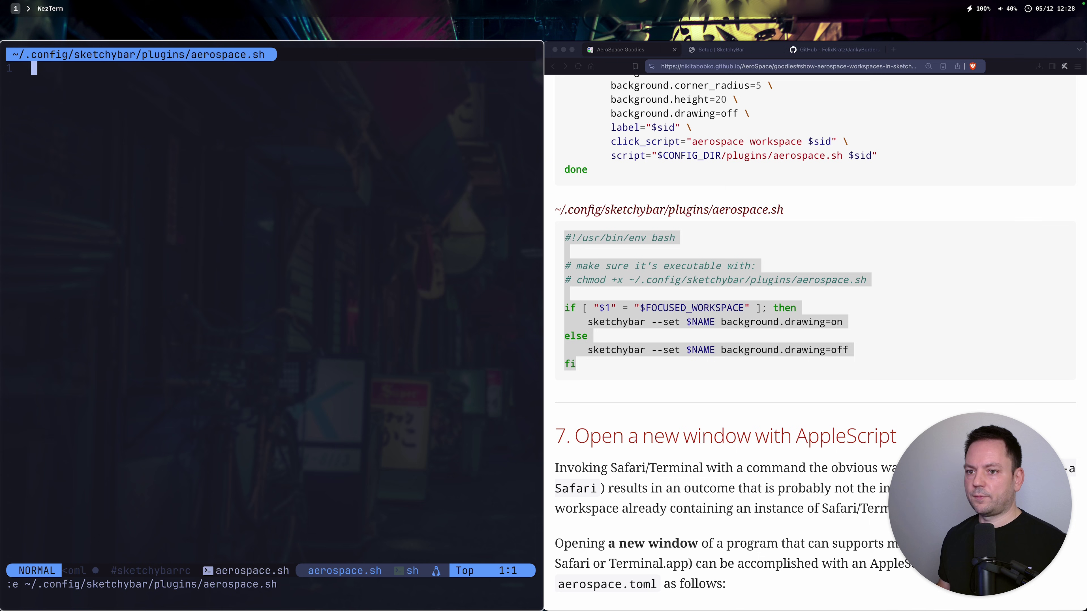
pyautogui.press('p')
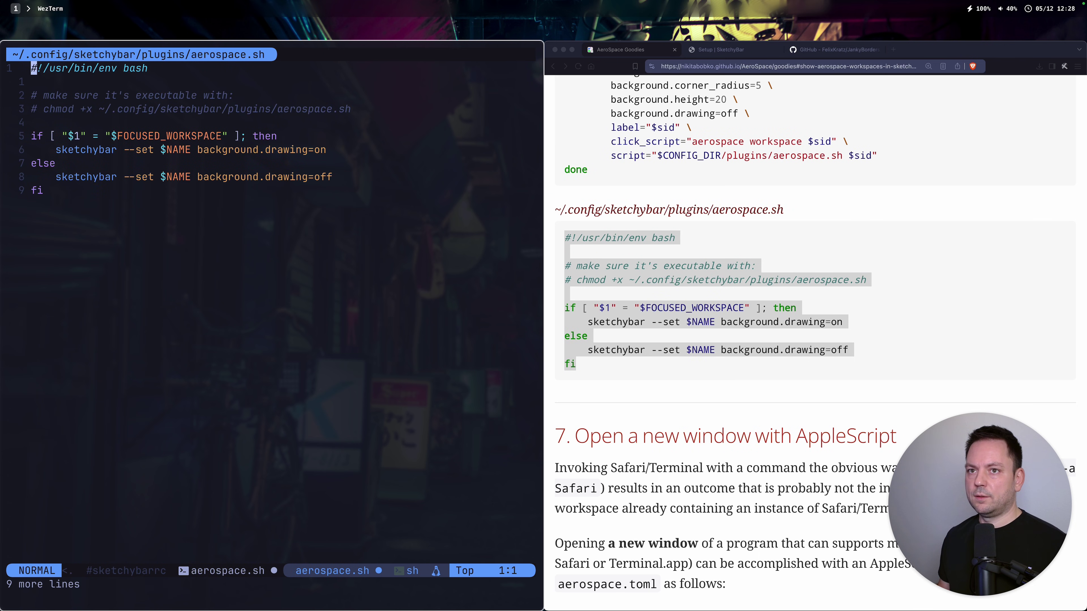
pyautogui.hotkey('ctrl', 's')
# Step: Close the aerospace.sh and sketchybarrc buffers to return to .aerospace.toml
pyautogui.write(':bd')
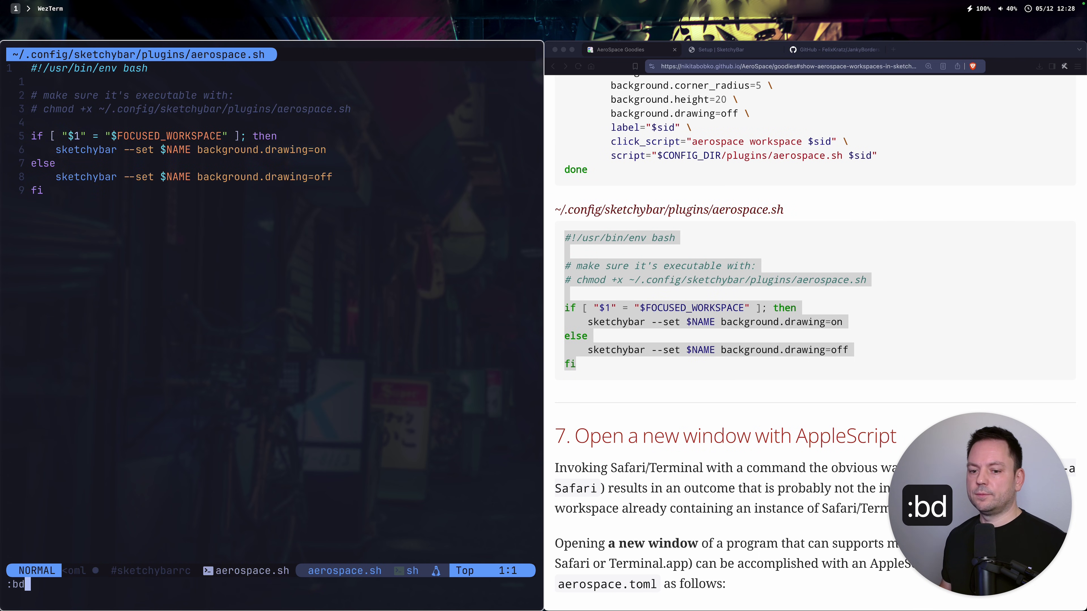
pyautogui.press('Return')
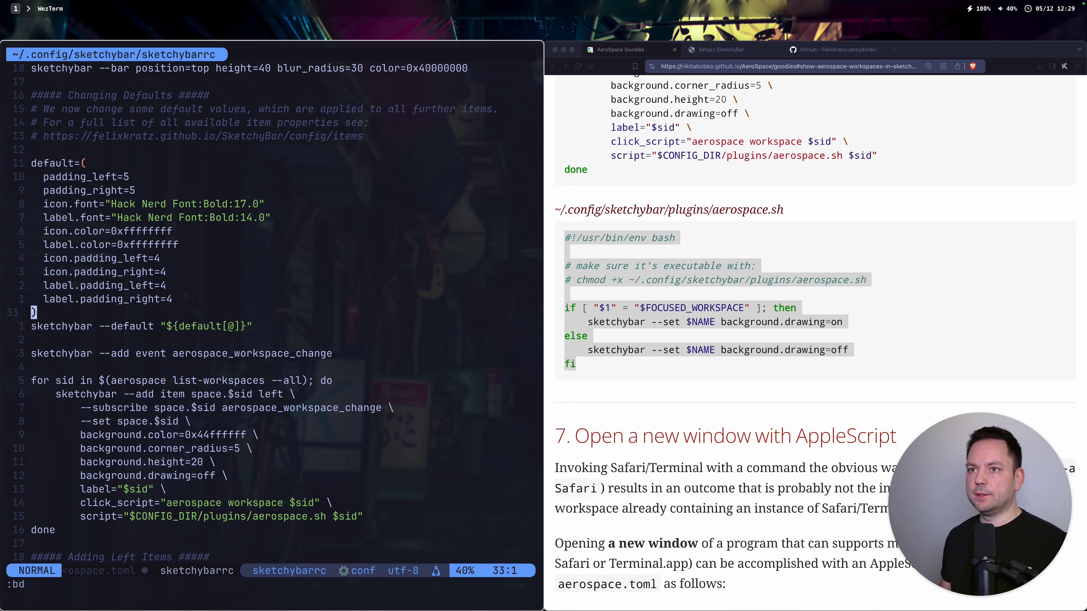
pyautogui.write(':bd')
pyautogui.press('Return')
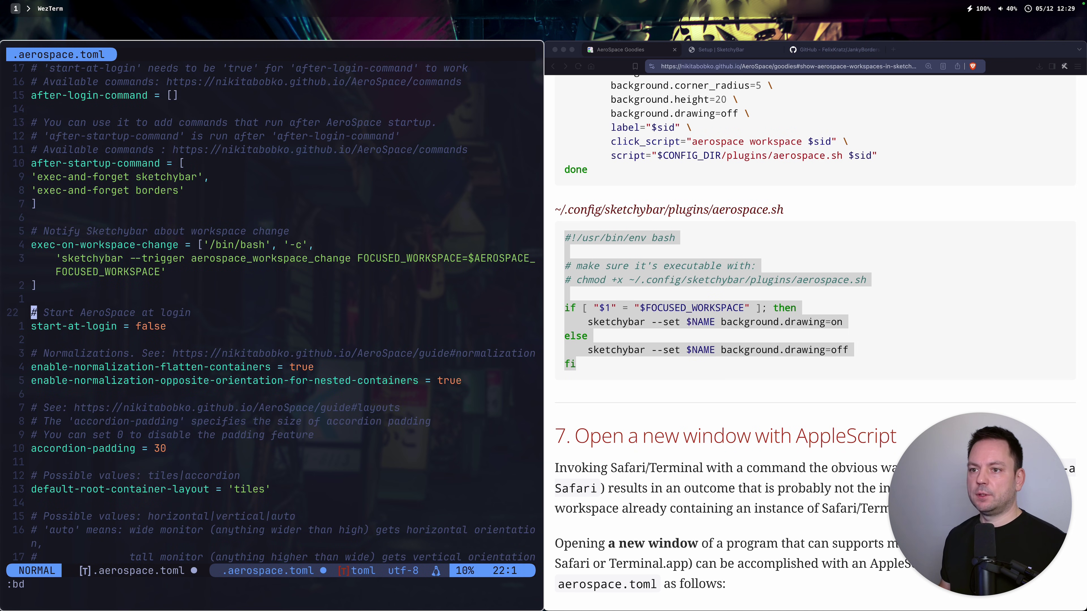
pyautogui.press('k')
# Step: Copy the chmod +x ~/.config/sketchybar/plugins/aerospace.sh command from the script's comment, suspend Neovim and run it in the shell
pyautogui.click(612, 288)
pyautogui.moveTo(612, 289); pyautogui.dragTo(866, 280)
pyautogui.click(612, 289)
pyautogui.press('super+c')
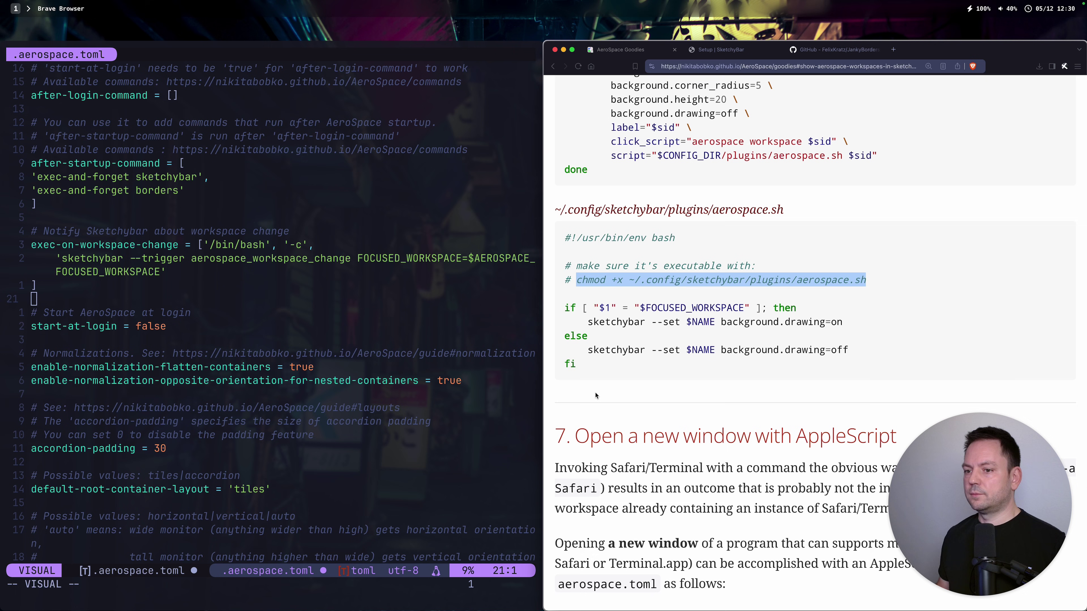
pyautogui.hotkey('alt', 'h')
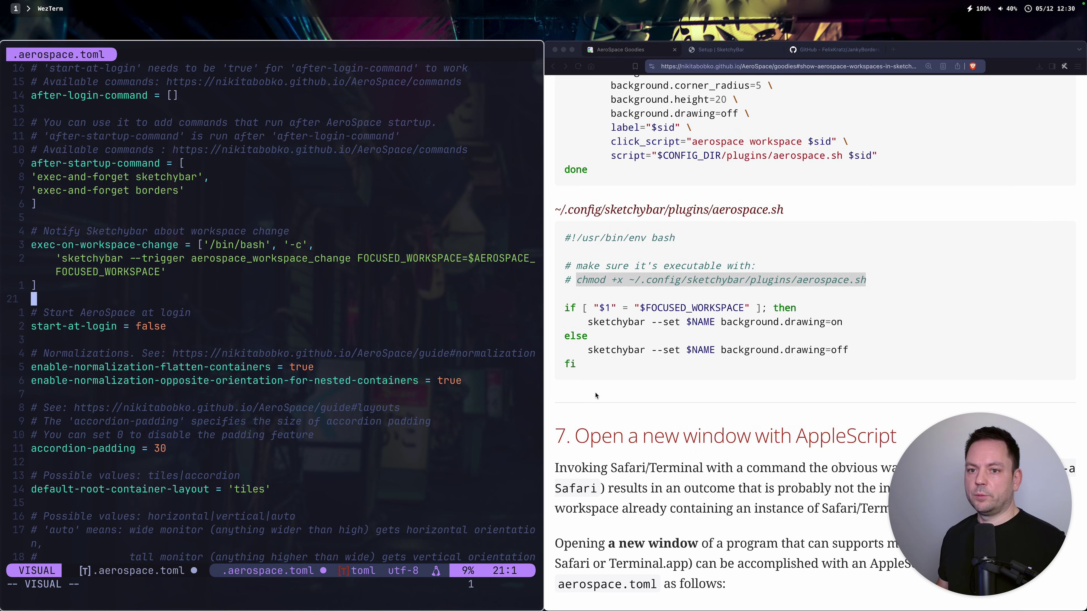
pyautogui.hotkey('ctrl', 'z')
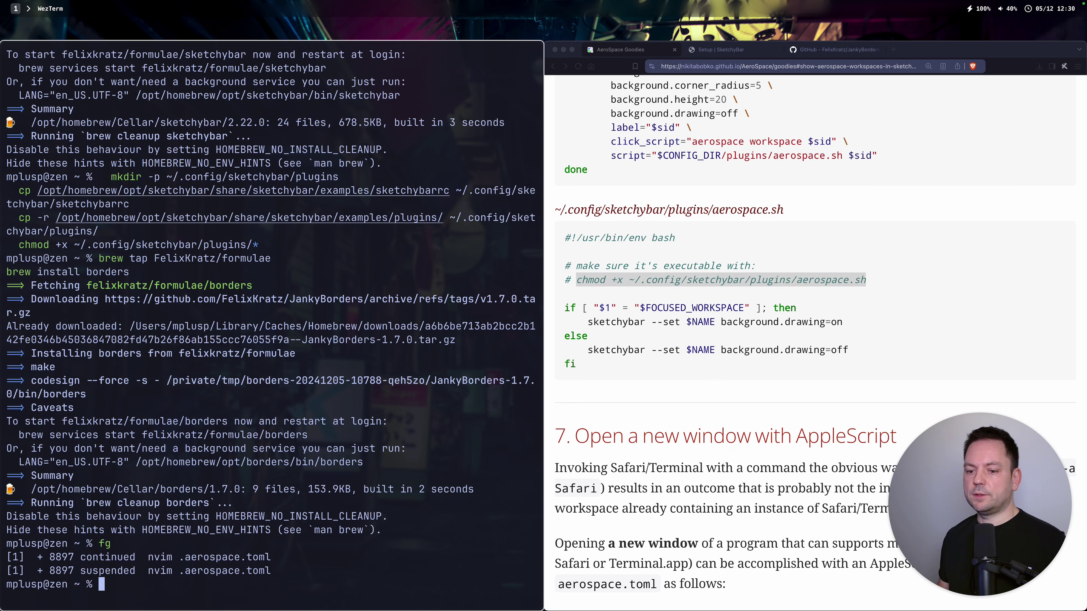
pyautogui.press('super+v')
pyautogui.press('Return')
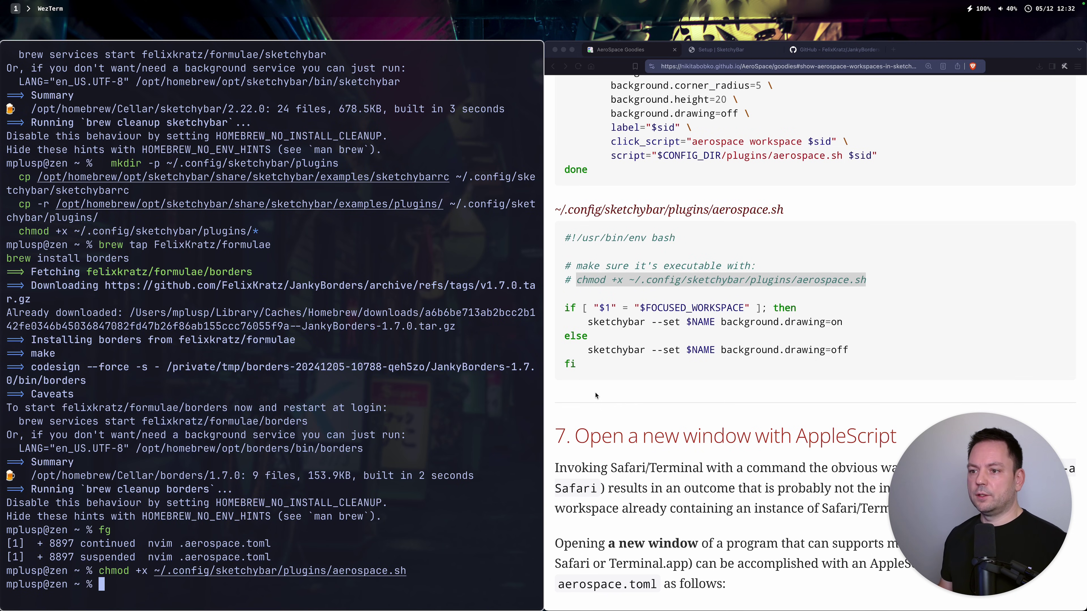
# Step: Restart the setup by running pkill AeroSpace sketchybar and launching AeroSpace from the app launcher
pyautogui.write('pkill Ae')
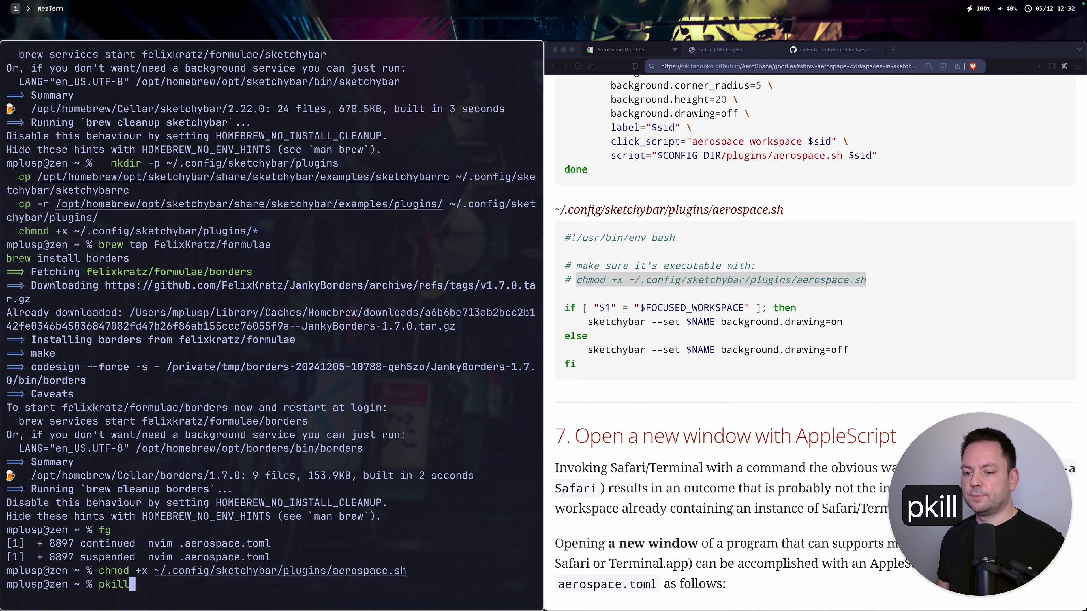
pyautogui.press('Tab')
pyautogui.write('sketchybar')
pyautogui.press('Return')
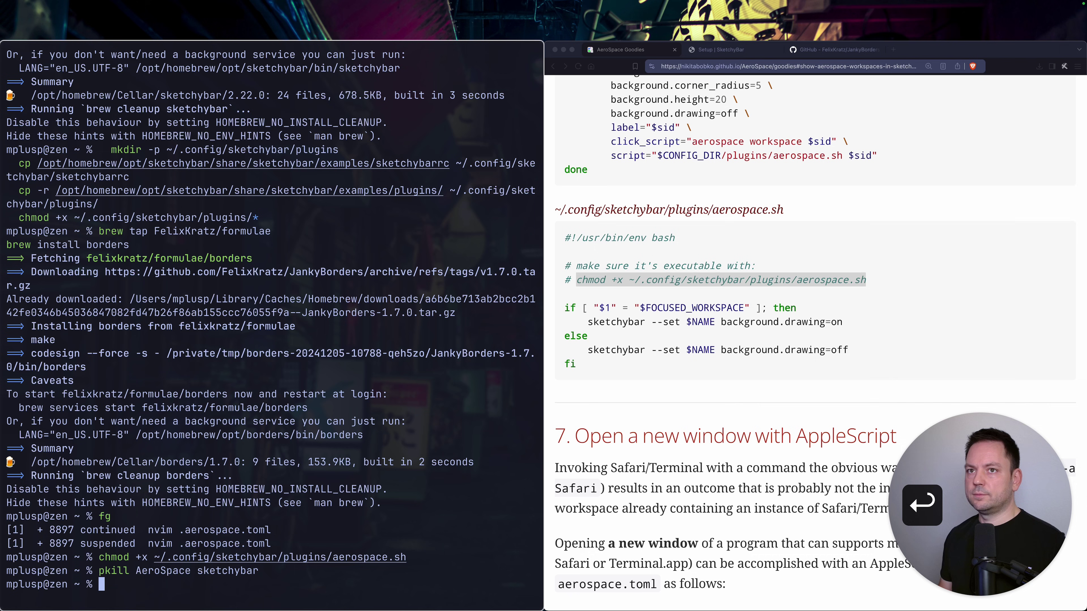
pyautogui.press('super+space')
pyautogui.write('aer')
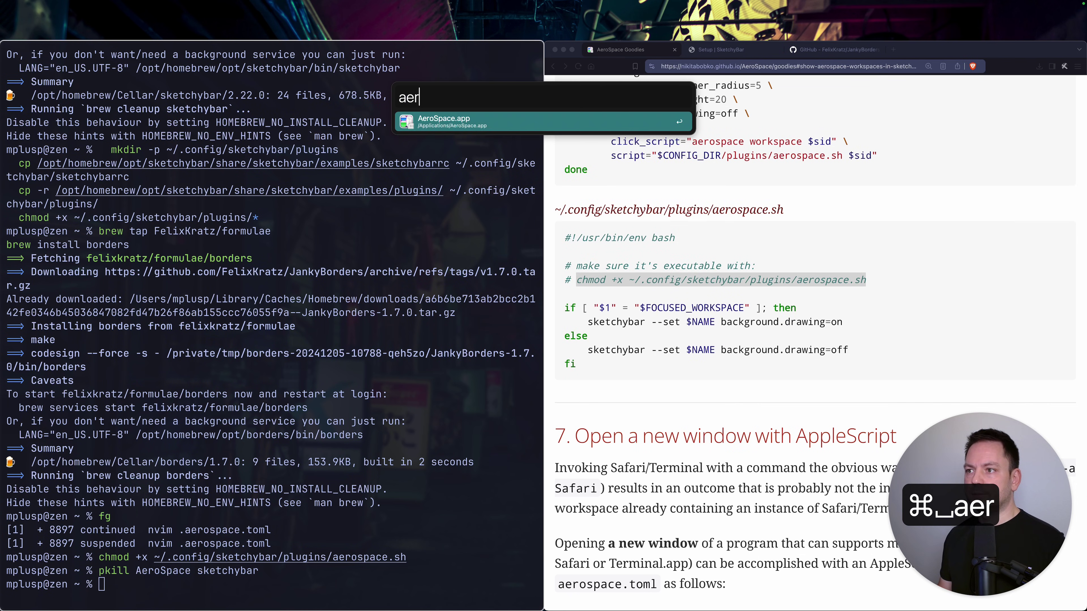
pyautogui.press('Return')
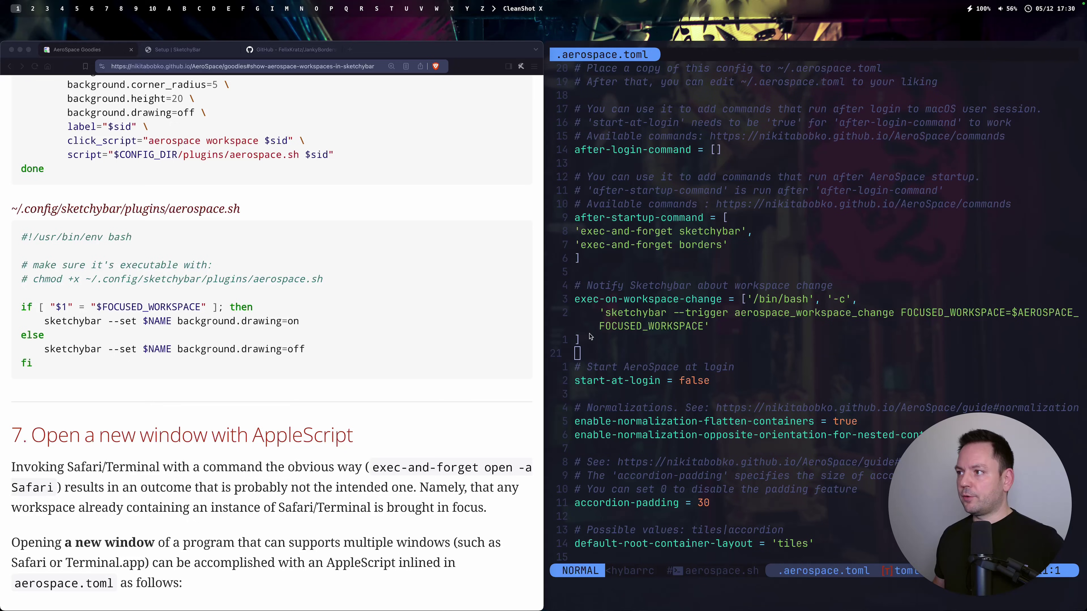
# Step: Move the focused window to workspace 2 and switch to that workspace to test the SketchyBar indicators
pyautogui.hotkey('alt', 'h')
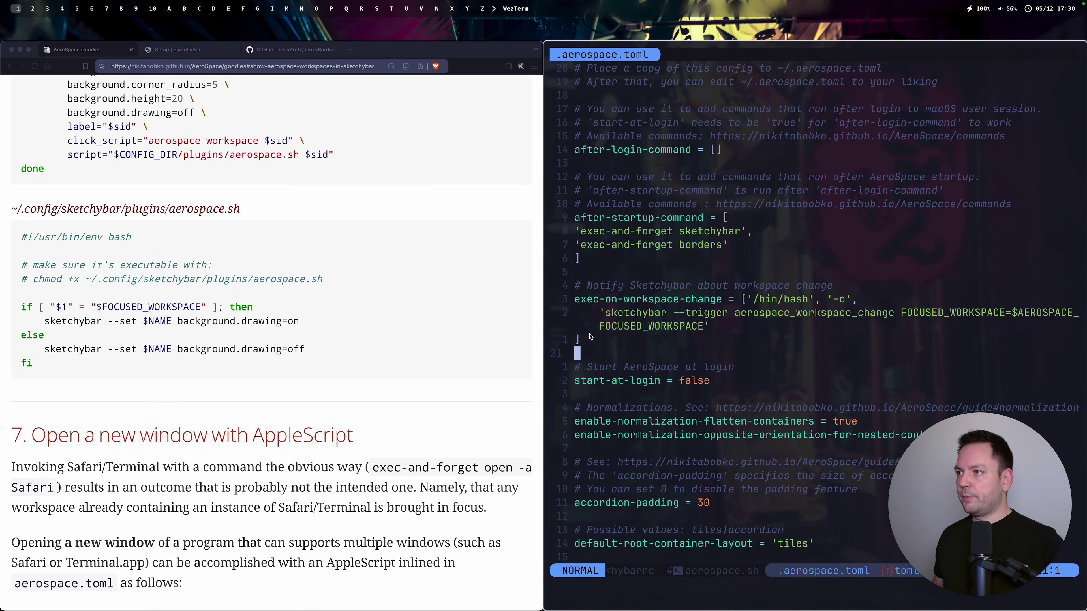
pyautogui.hotkey('alt', 'shift', '2')
pyautogui.hotkey('alt', '2')
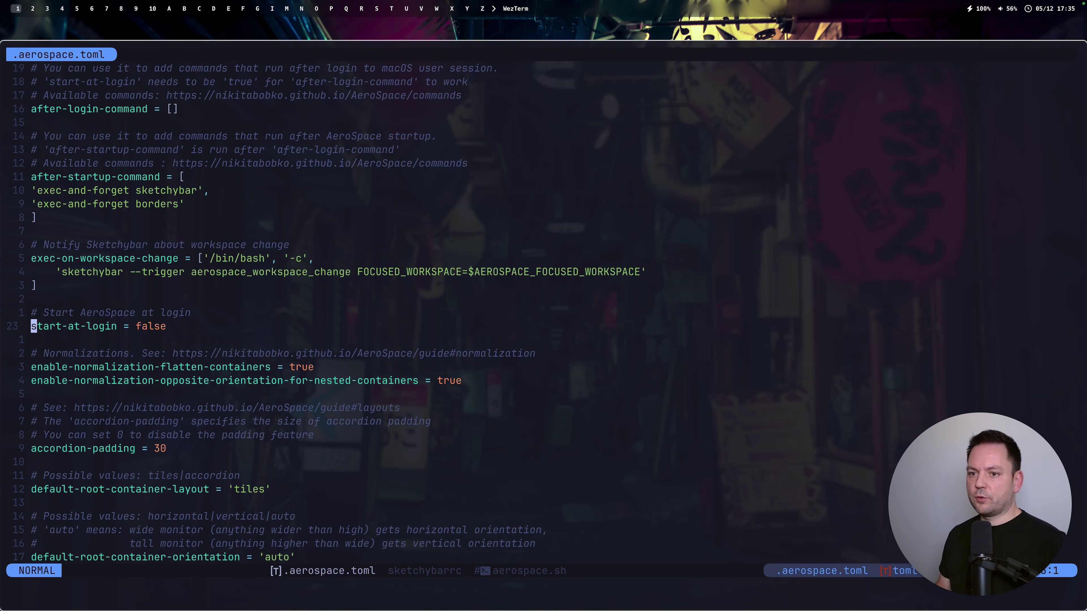
# Step: Set start-at-login to true in .aerospace.toml
pyautogui.hotkey('shift', 'a')
pyautogui.press('BackSpace')
pyautogui.press('BackSpace')
pyautogui.press('BackSpace')
pyautogui.press('BackSpace')
pyautogui.press('BackSpace')
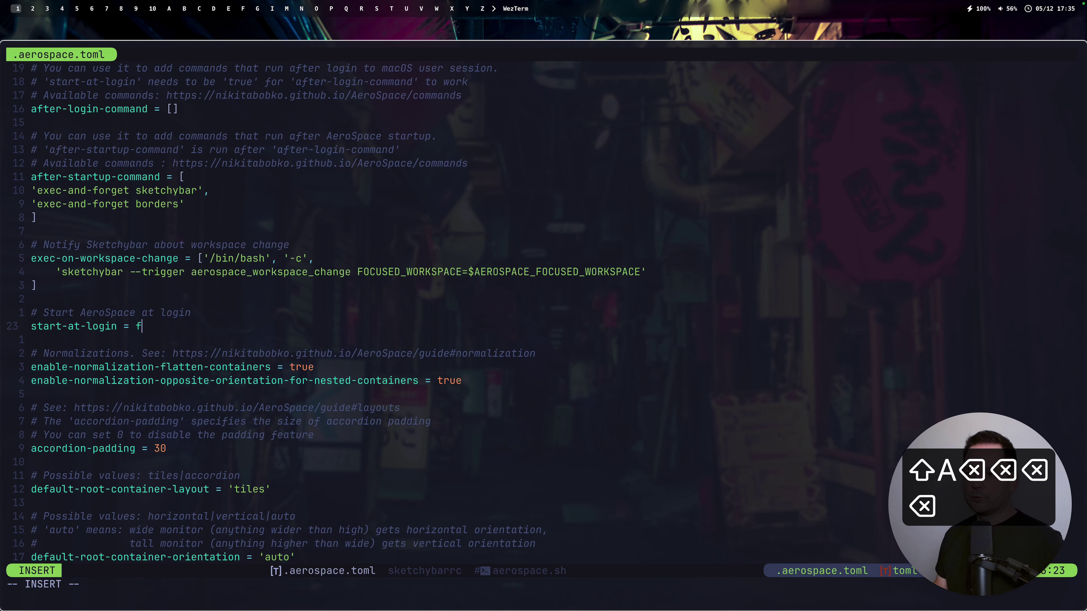
pyautogui.write('true')
pyautogui.press('Escape')
# Step: Review the normalization, accordion-padding, default root container layout and orientation, and on-focused-monitor-changed settings in .aerospace.toml
pyautogui.click(34, 366)
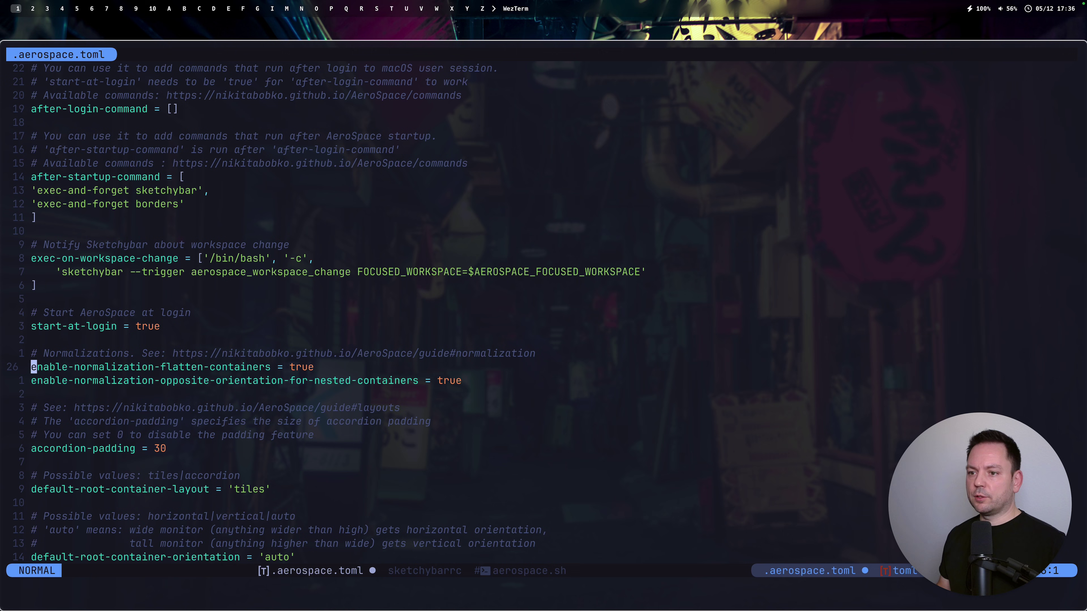
pyautogui.click(34, 449)
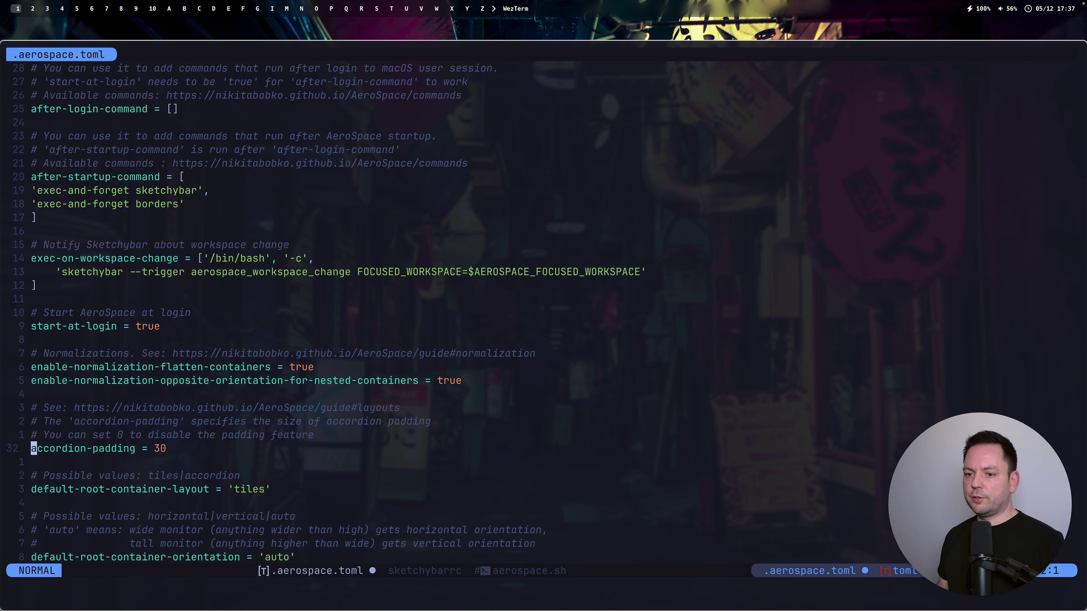
pyautogui.click(34, 488)
pyautogui.press('z')
pyautogui.press('z')
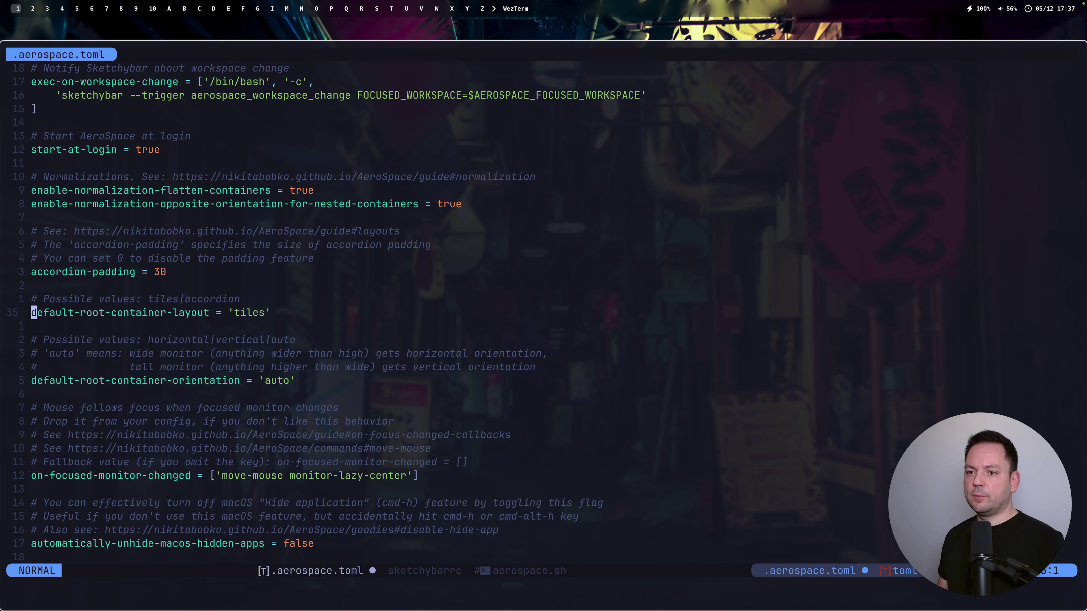
pyautogui.click(34, 381)
pyautogui.press('z')
pyautogui.press('z')
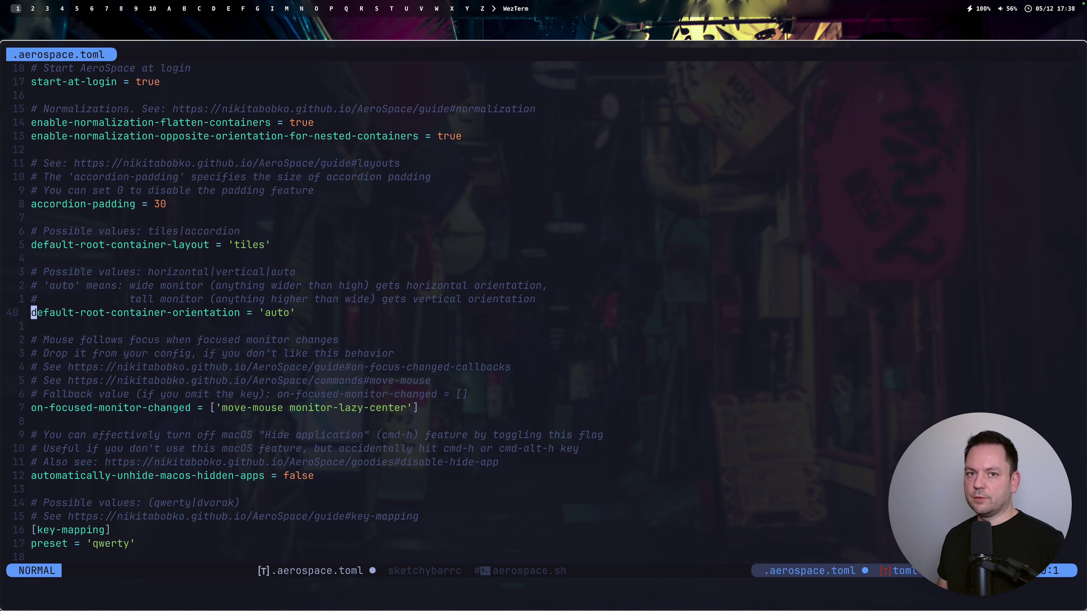
pyautogui.click(34, 408)
pyautogui.press('z')
pyautogui.press('z')
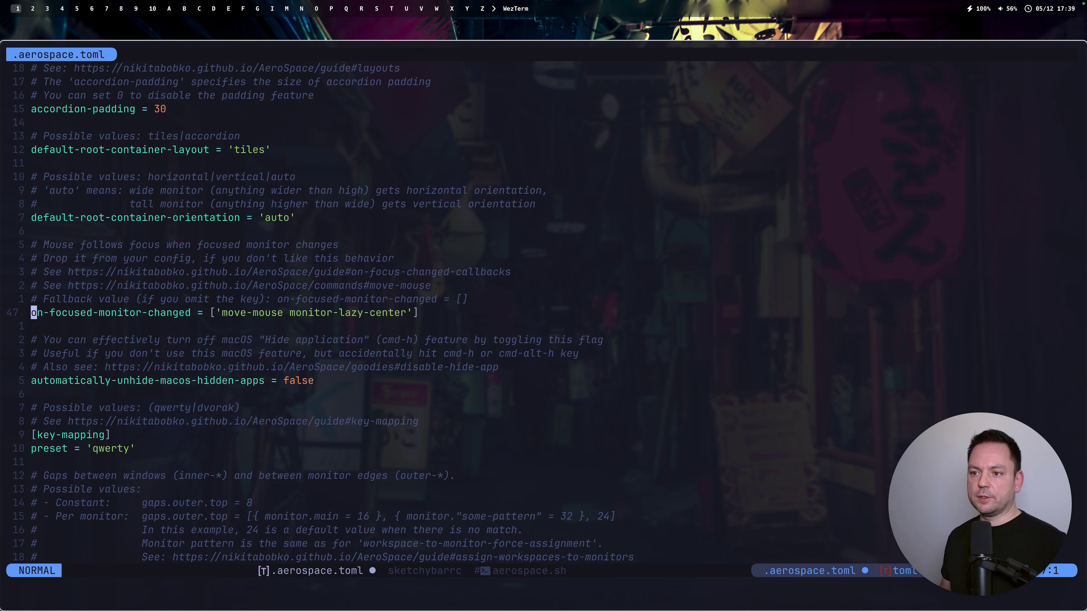
# Step: Review the automatically-unhide-macos-hidden-apps option and the key-mapping preset in .aerospace.toml
pyautogui.press('j')
pyautogui.press('j')
pyautogui.press('j')
pyautogui.press('j')
pyautogui.press('j')
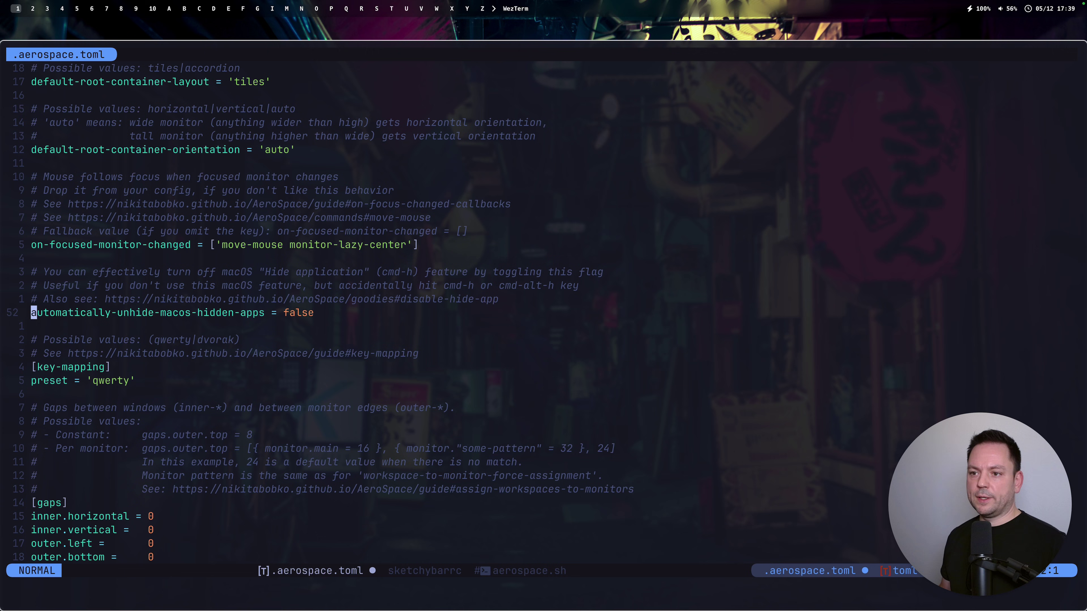
pyautogui.press('j')
pyautogui.press('j')
pyautogui.press('j')
pyautogui.press('j')
pyautogui.press('j')
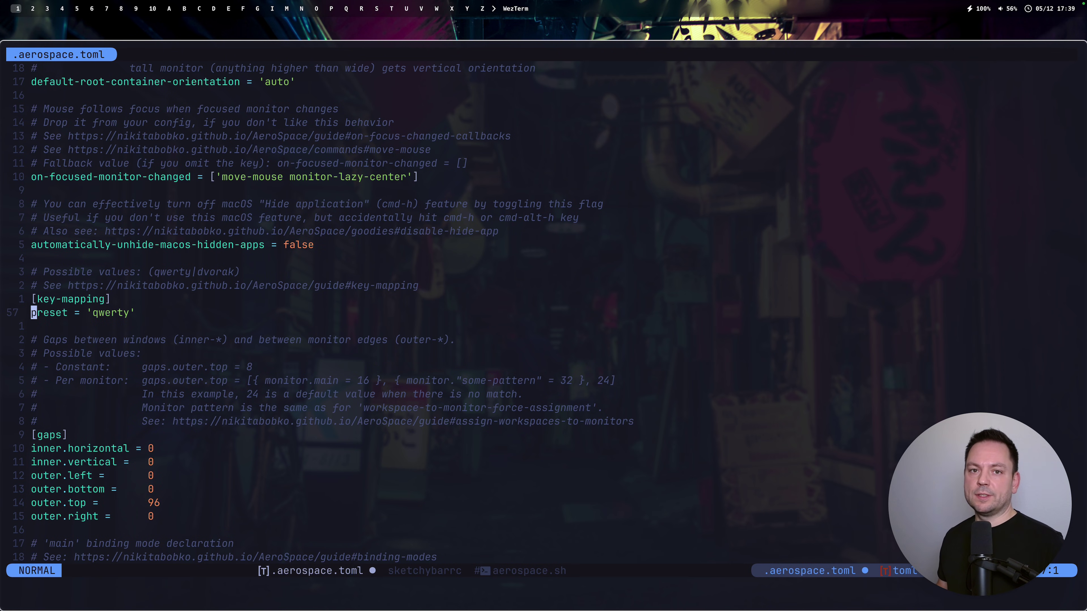
# Step: Review the gaps section of .aerospace.toml, including the constant and per-monitor value formats
pyautogui.press('j')
pyautogui.press('j')
pyautogui.press('j')
pyautogui.press('j')
pyautogui.press('j')
pyautogui.press('j')
pyautogui.press('j')
pyautogui.press('j')
pyautogui.press('j')
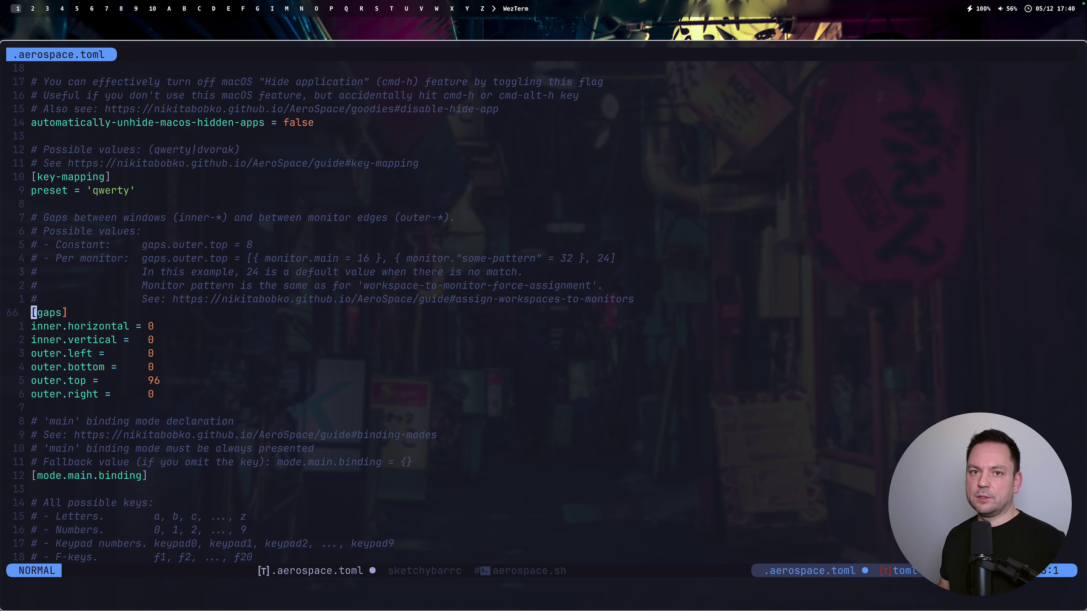
# Step: Review the main binding mode declaration and the list of possible keys for bindings
pyautogui.press('j')
pyautogui.press('j')
pyautogui.press('j')
pyautogui.press('j')
pyautogui.press('j')
pyautogui.press('j')
pyautogui.press('j')
pyautogui.press('j')
pyautogui.press('j')
pyautogui.press('j')
pyautogui.press('j')
pyautogui.press('j')
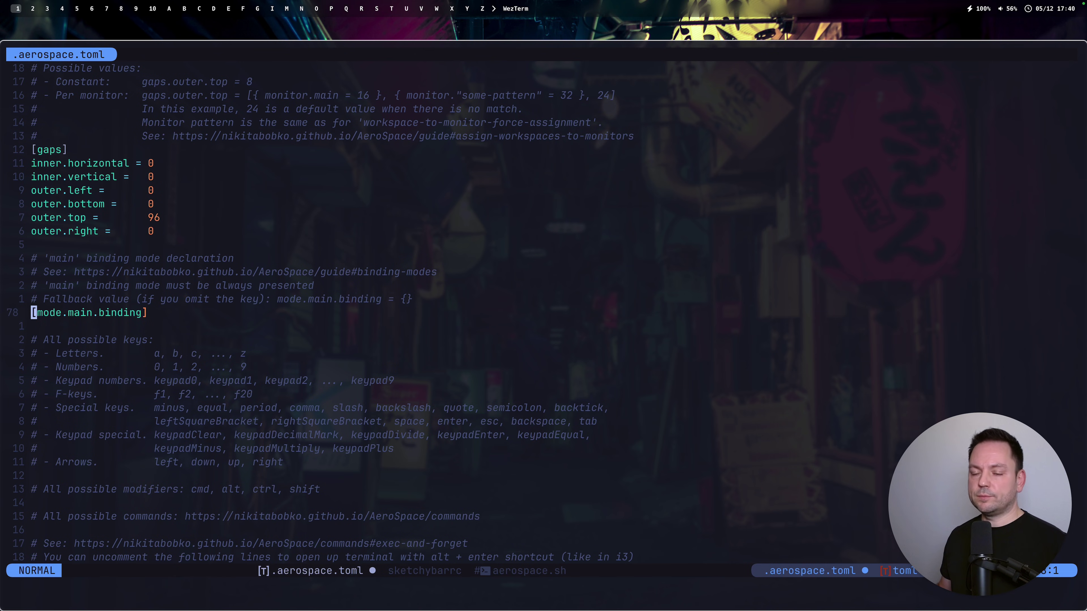
pyautogui.press('j')
pyautogui.press('j')
pyautogui.press('j')
pyautogui.press('j')
pyautogui.press('j')
pyautogui.press('j')
pyautogui.press('j')
pyautogui.press('j')
pyautogui.press('j')
pyautogui.press('j')
pyautogui.press('j')
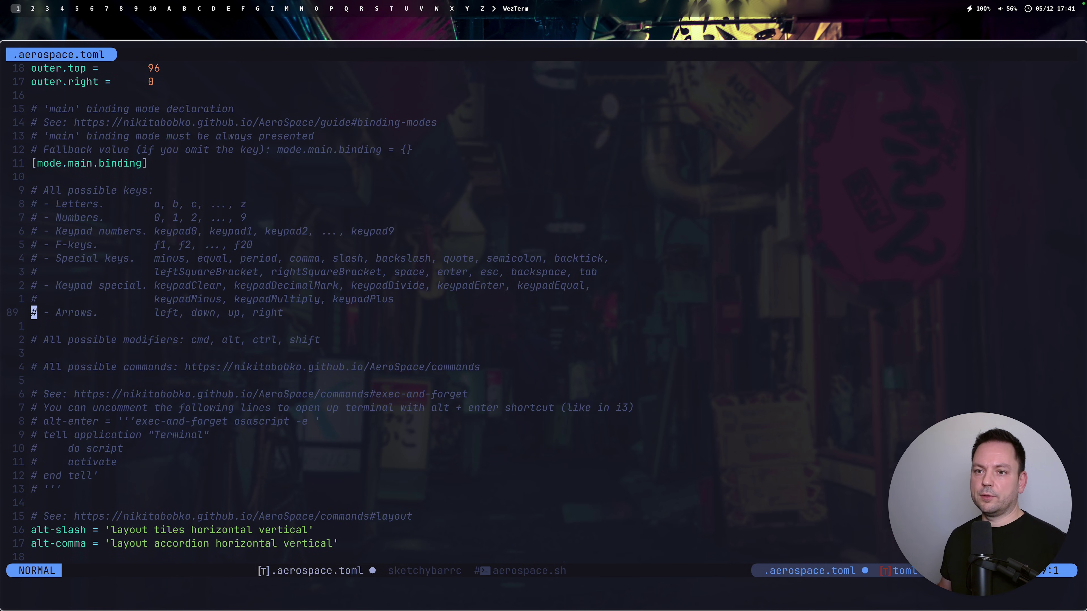
# Step: Review the possible modifiers, the commented terminal shortcut and the alt-slash and alt-comma layout bindings
pyautogui.press('j')
pyautogui.press('j')
pyautogui.press('j')
pyautogui.press('j')
pyautogui.press('j')
pyautogui.press('j')
pyautogui.press('j')
pyautogui.press('j')
pyautogui.press('j')
pyautogui.press('j')
pyautogui.press('j')
pyautogui.press('j')
pyautogui.press('j')
pyautogui.press('j')
pyautogui.press('j')
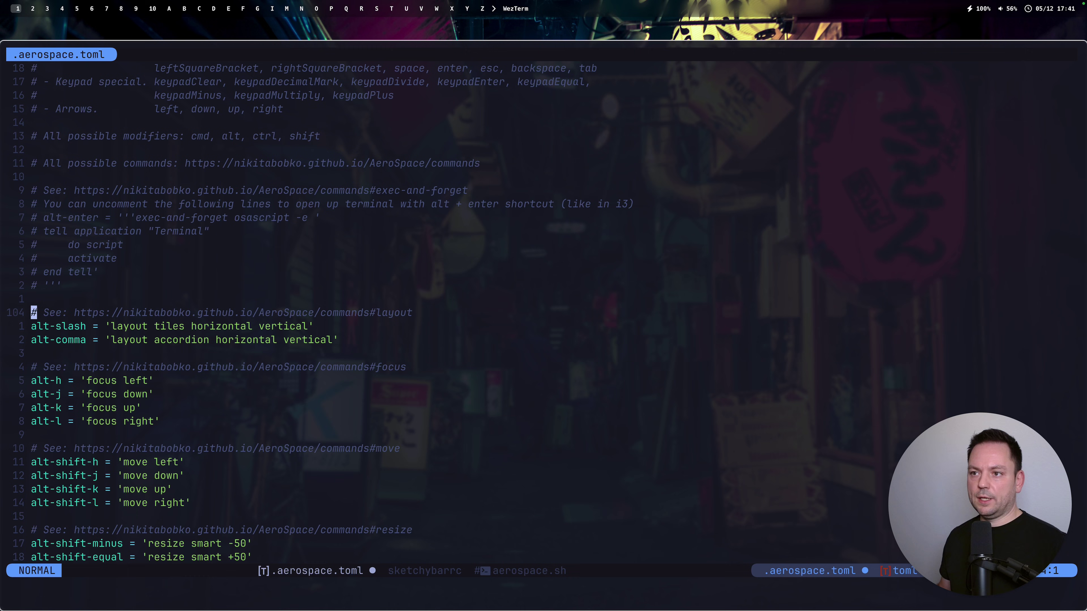
pyautogui.press('z')
pyautogui.press('t')
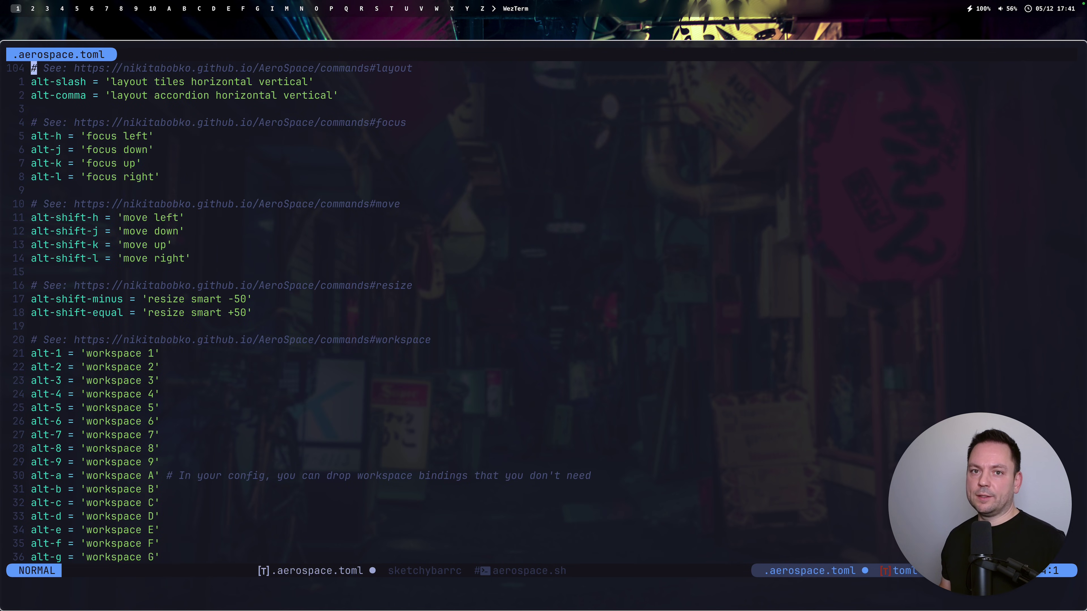
# Step: Review the focus, move and resize bindings in the main binding mode
pyautogui.press('4')
pyautogui.press('j')
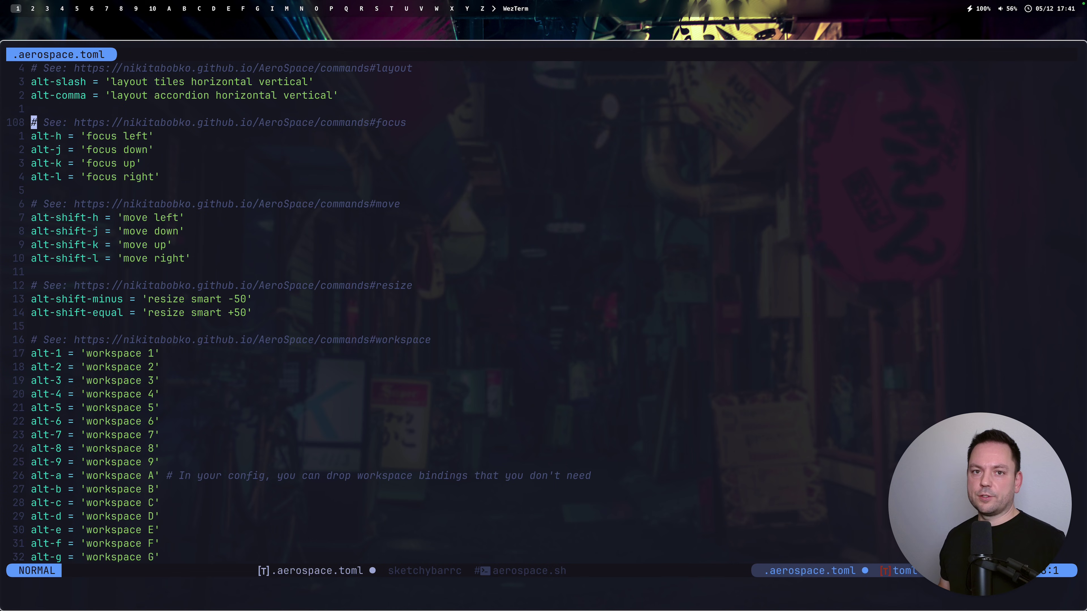
pyautogui.press('6')
pyautogui.press('j')
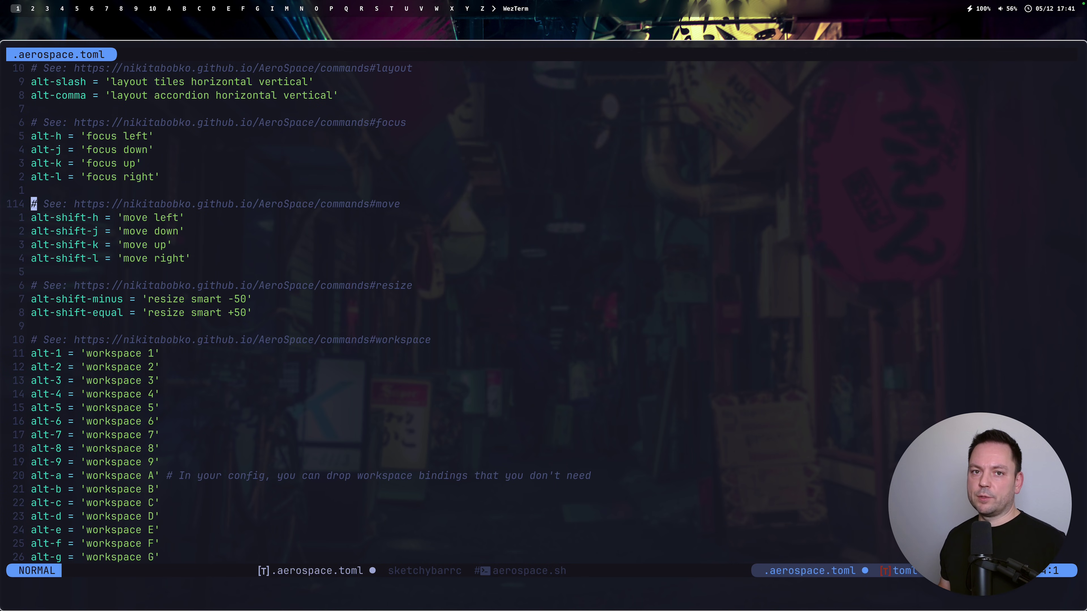
pyautogui.press('6')
pyautogui.press('j')
pyautogui.press('4')
pyautogui.press('j')
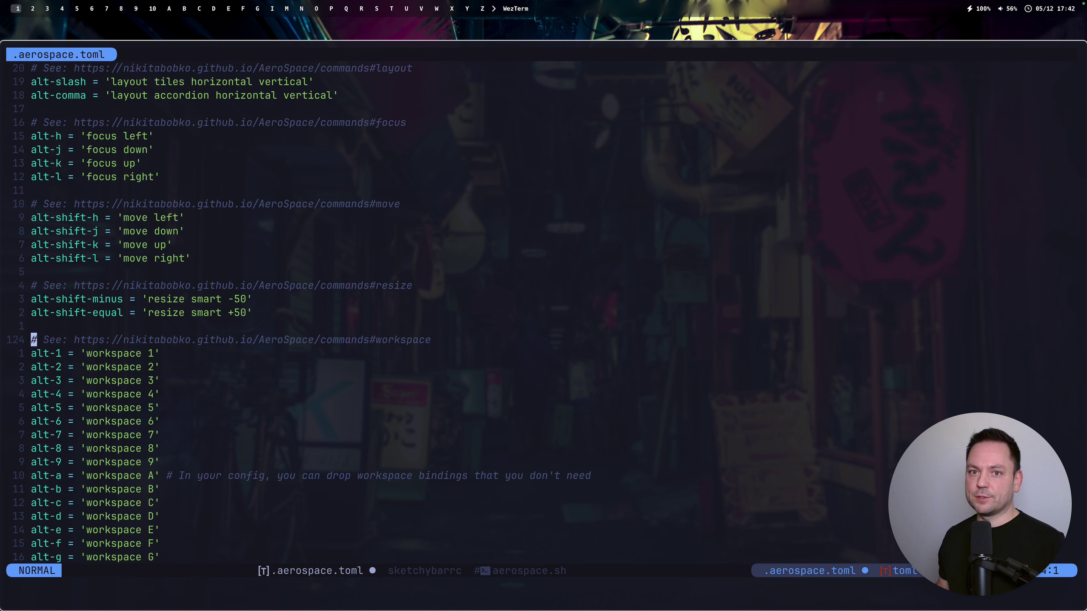
# Step: Delete all letter workspace bindings from alt-a onward and leave a blank line before the move-node-to-workspace section
pyautogui.press('1')
pyautogui.press('0')
pyautogui.press('j')
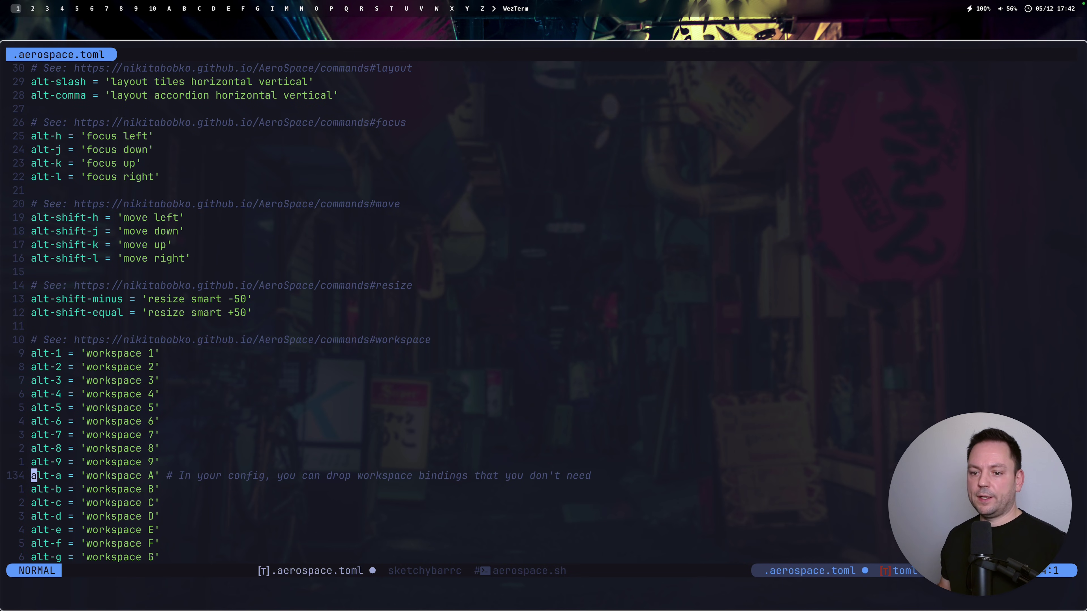
pyautogui.press('z')
pyautogui.press('z')
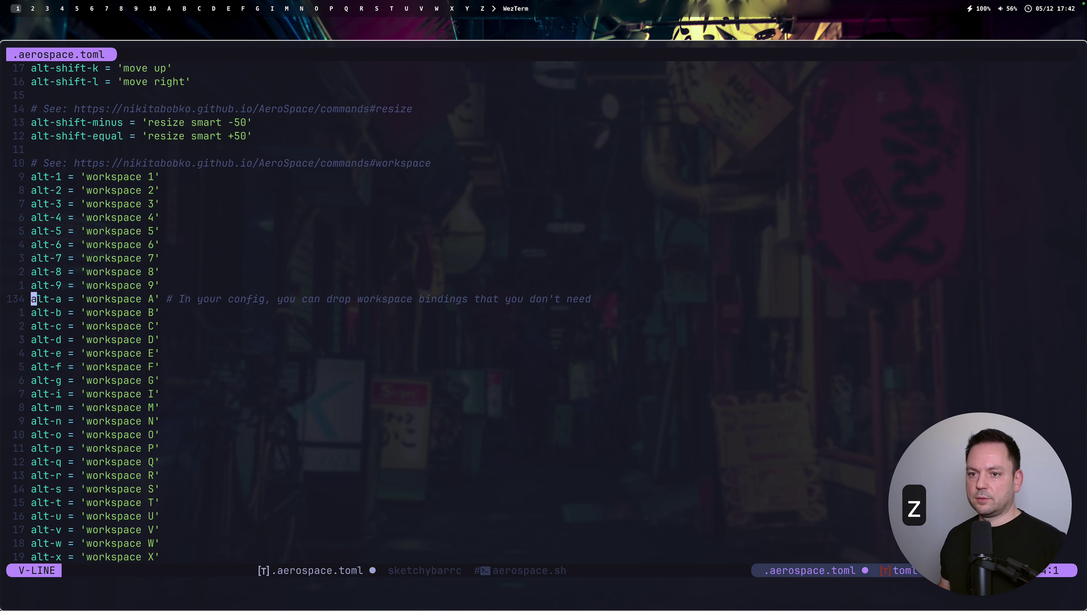
pyautogui.hotkey('shift', 'v')
pyautogui.hotkey('shift', ']')
pyautogui.press('d')
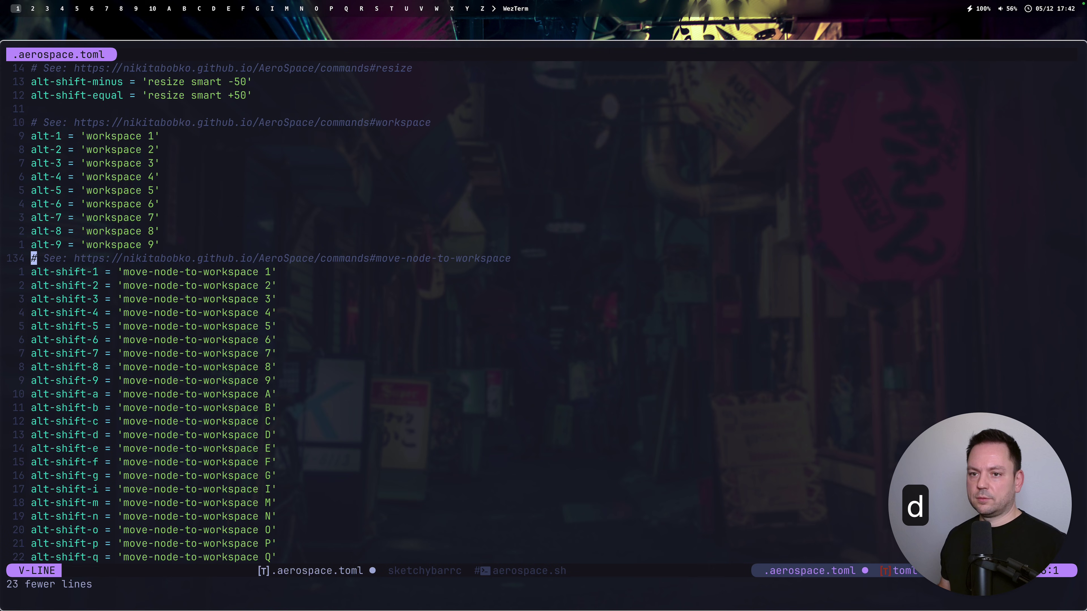
pyautogui.hotkey('shift', 'o')
pyautogui.press('Escape')
pyautogui.press('j')
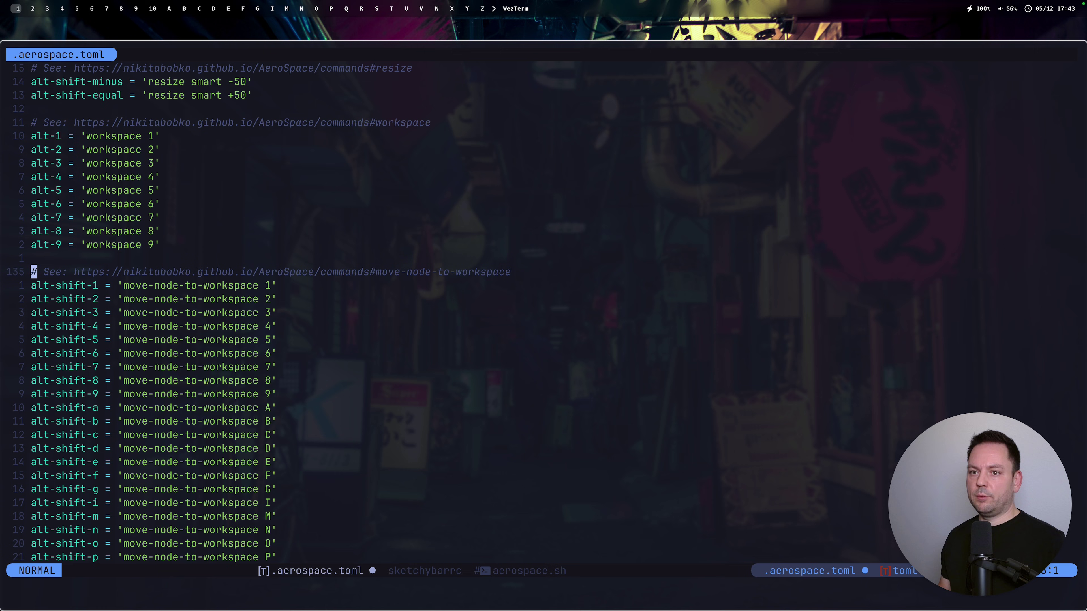
# Step: Delete all letter move-node-to-workspace bindings from alt-shift-a onward and leave a blank line before the workspace-back-and-forth section
pyautogui.press('1')
pyautogui.press('0')
pyautogui.press('j')
pyautogui.hotkey('shift', 'v')
pyautogui.hotkey('shift', ']')
pyautogui.press('d')
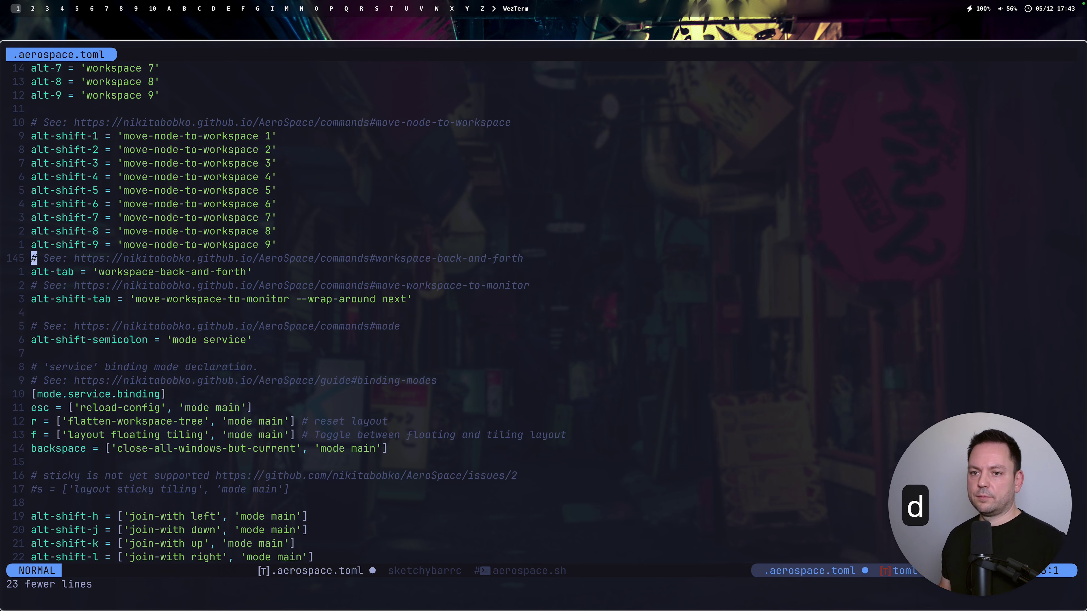
pyautogui.hotkey('shift', 'o')
pyautogui.press('Escape')
# Step: Review the alt-tab, alt-shift-tab and alt-shift-semicolon bindings in .aerospace.toml
pyautogui.press('j')
pyautogui.press('j')
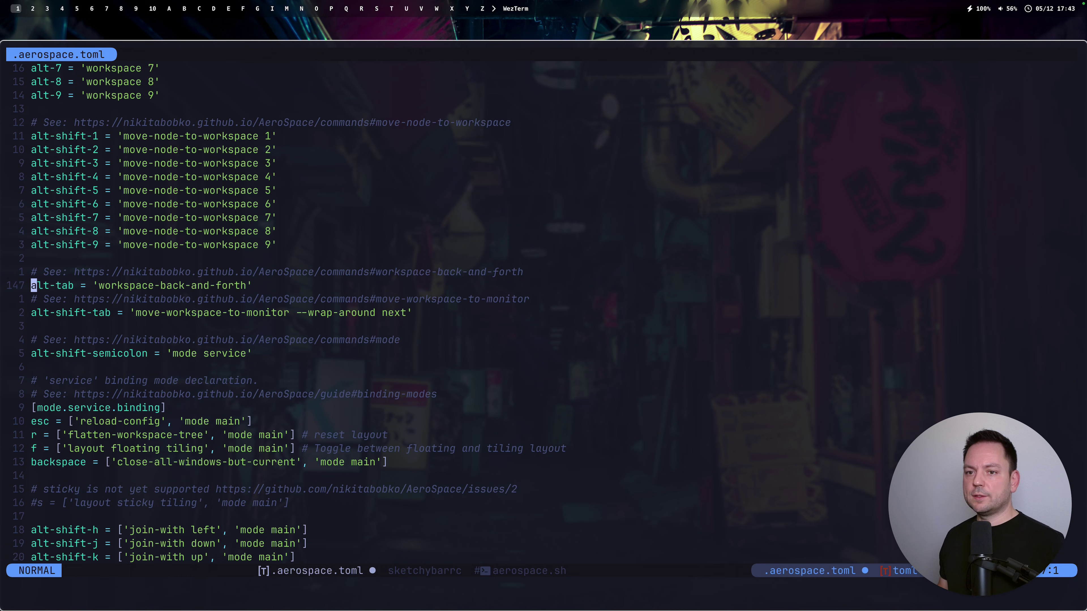
pyautogui.press('j')
pyautogui.press('j')
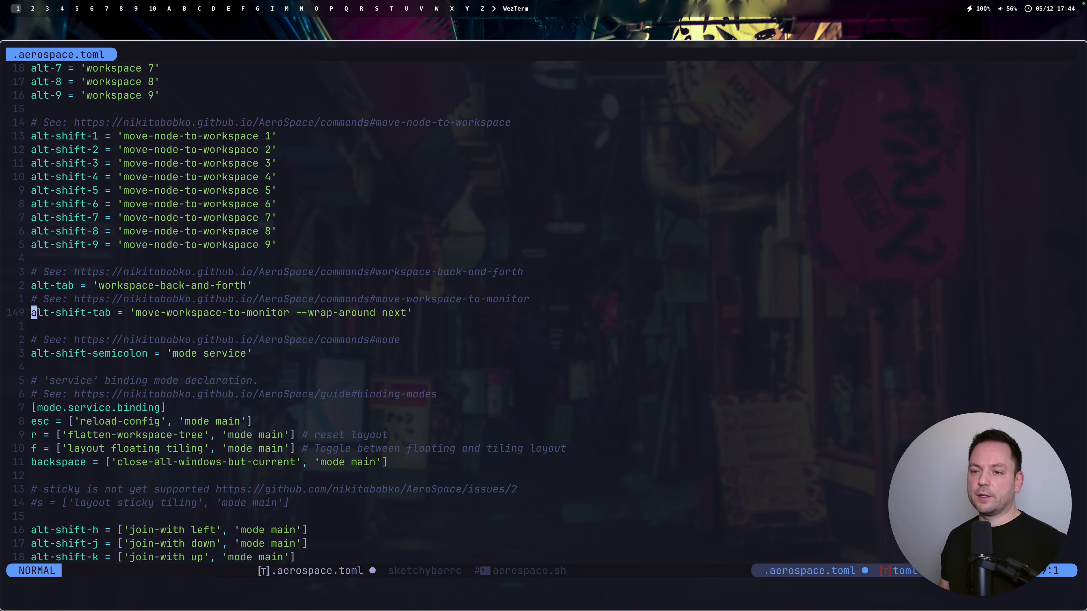
pyautogui.press('j')
pyautogui.press('j')
pyautogui.press('j')
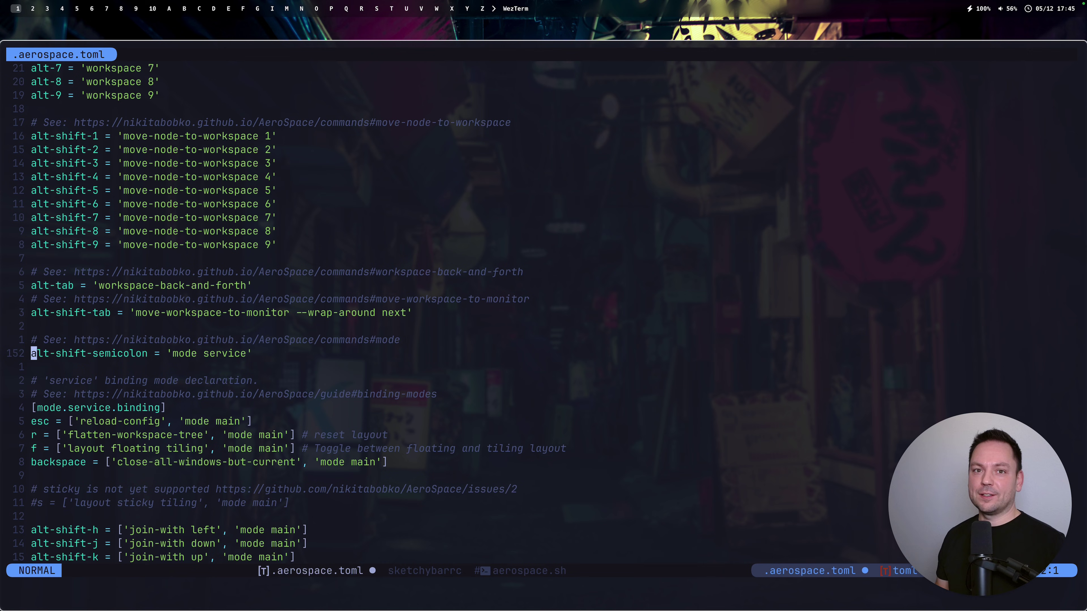
# Step: Review the service mode bindings for reloading, resetting the layout, floating, closing other windows, joining windows and volume
pyautogui.press('4')
pyautogui.press('j')
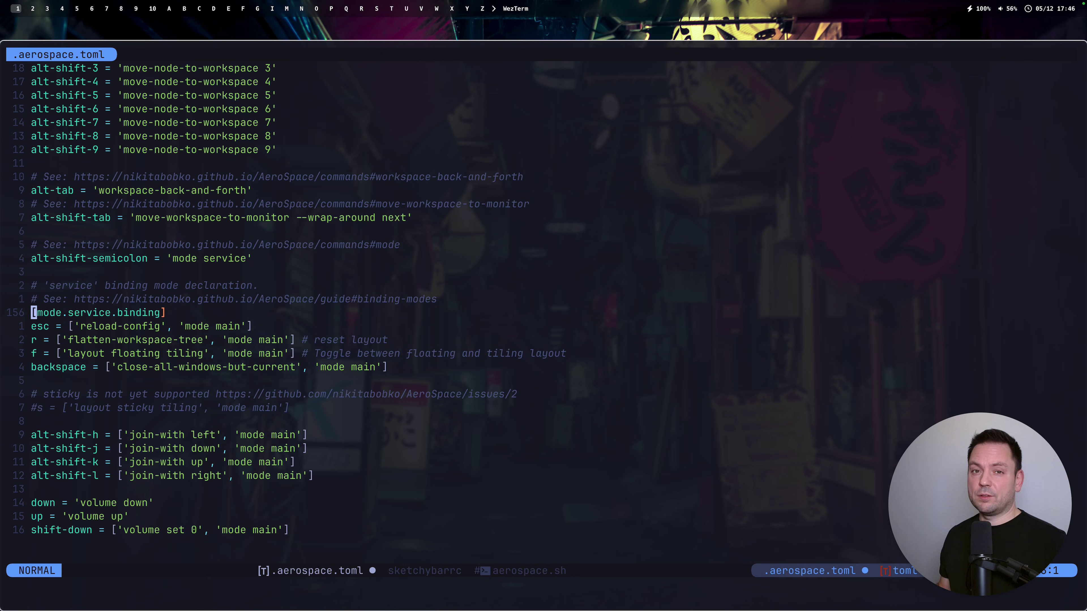
pyautogui.press('j')
pyautogui.press('w')
pyautogui.press('w')
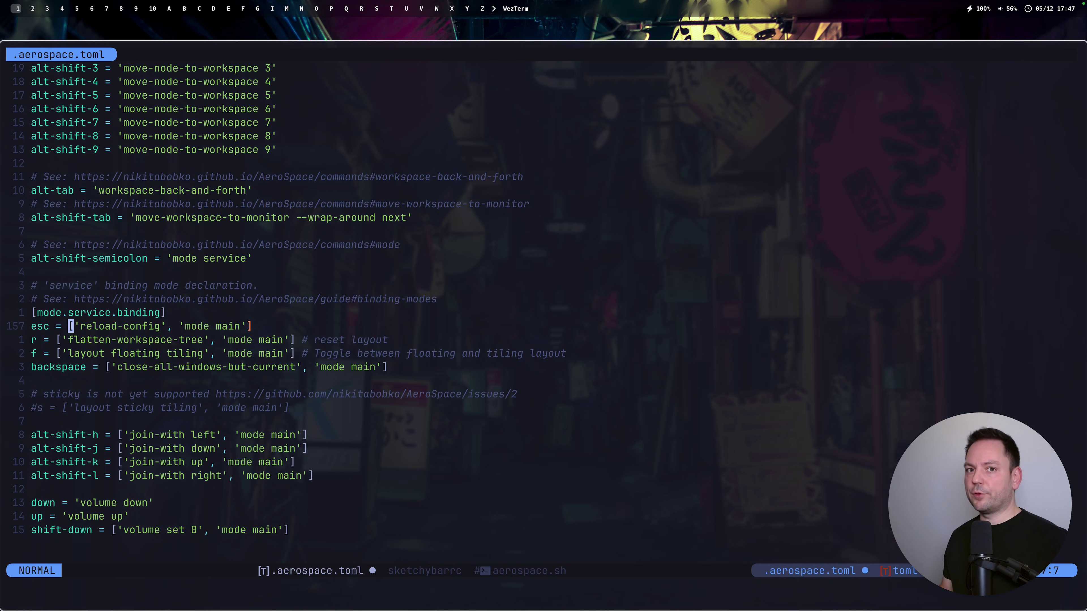
pyautogui.press('j')
pyautogui.press('0')
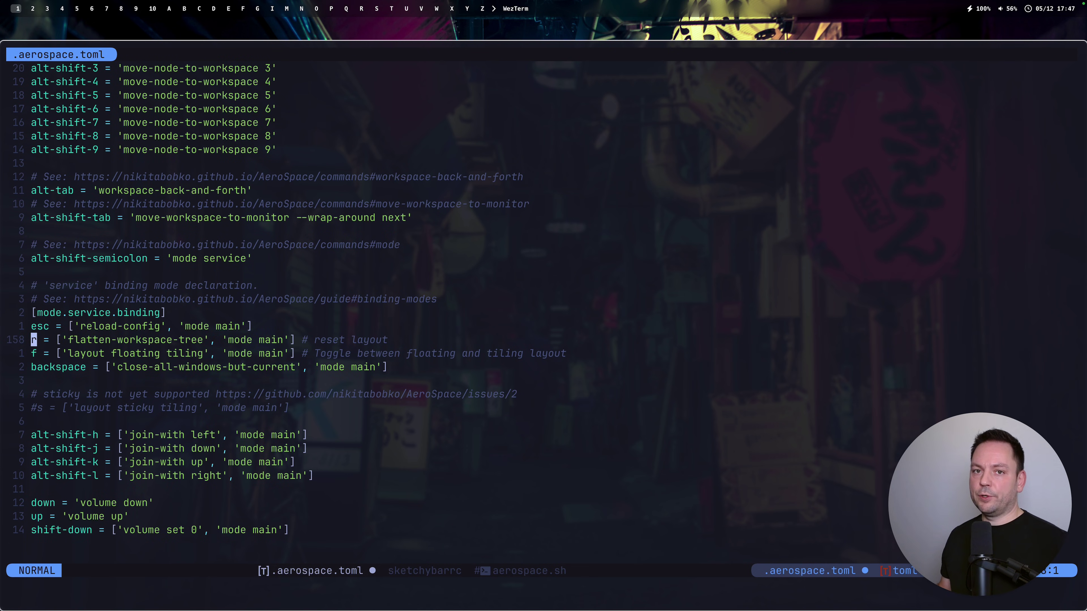
pyautogui.press('j')
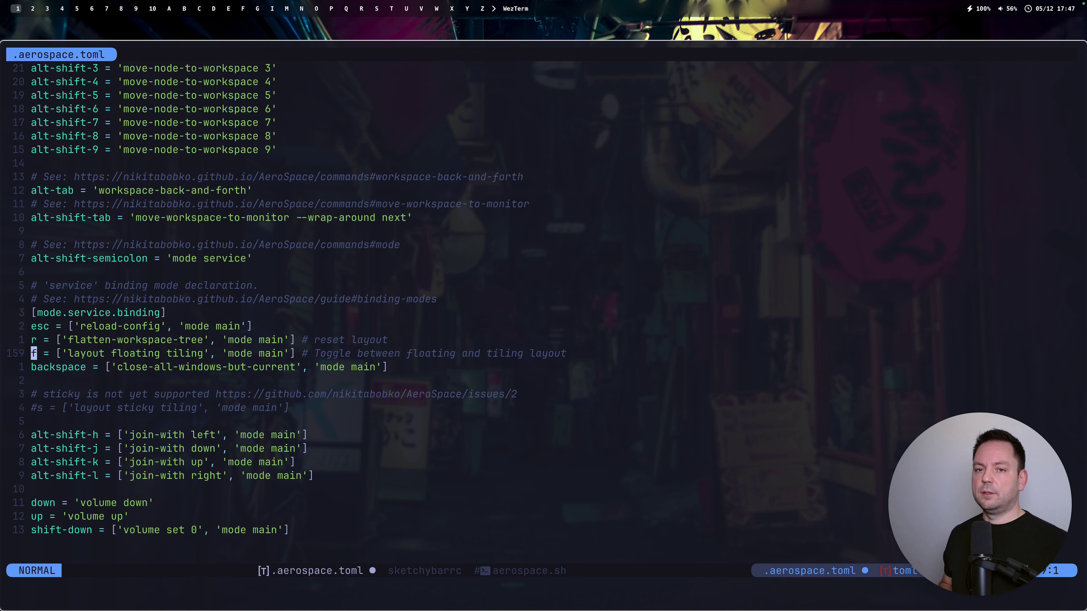
pyautogui.press('j')
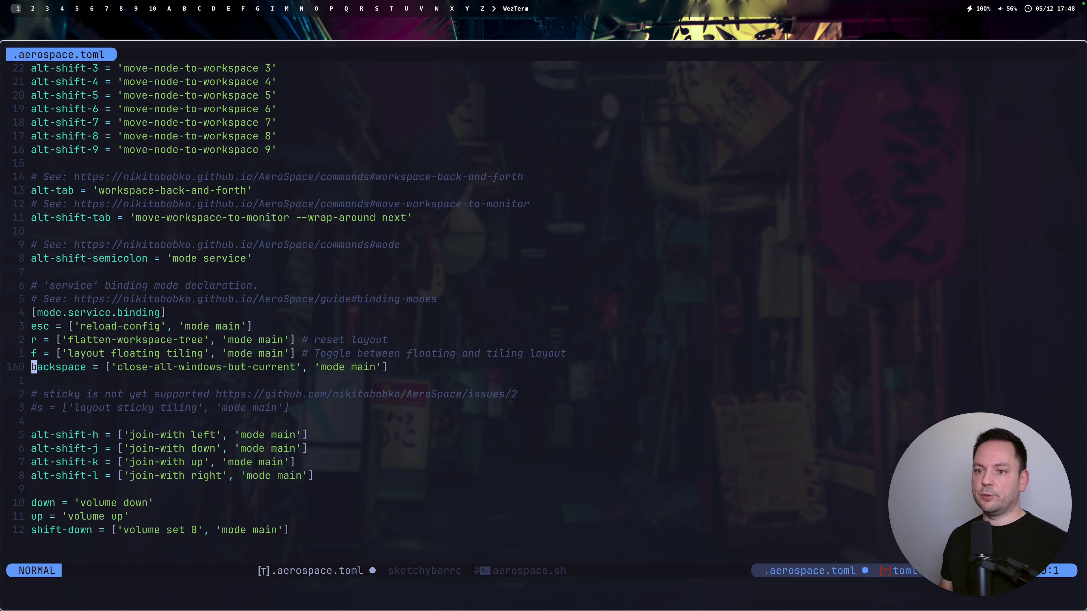
pyautogui.press('5')
pyautogui.press('j')
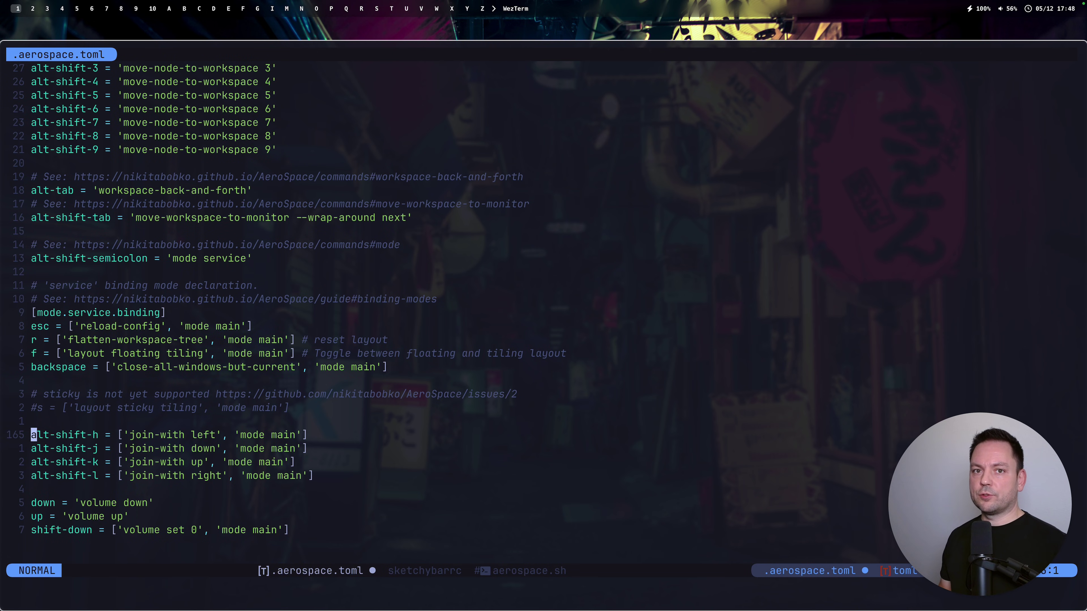
pyautogui.press('5')
pyautogui.press('j')
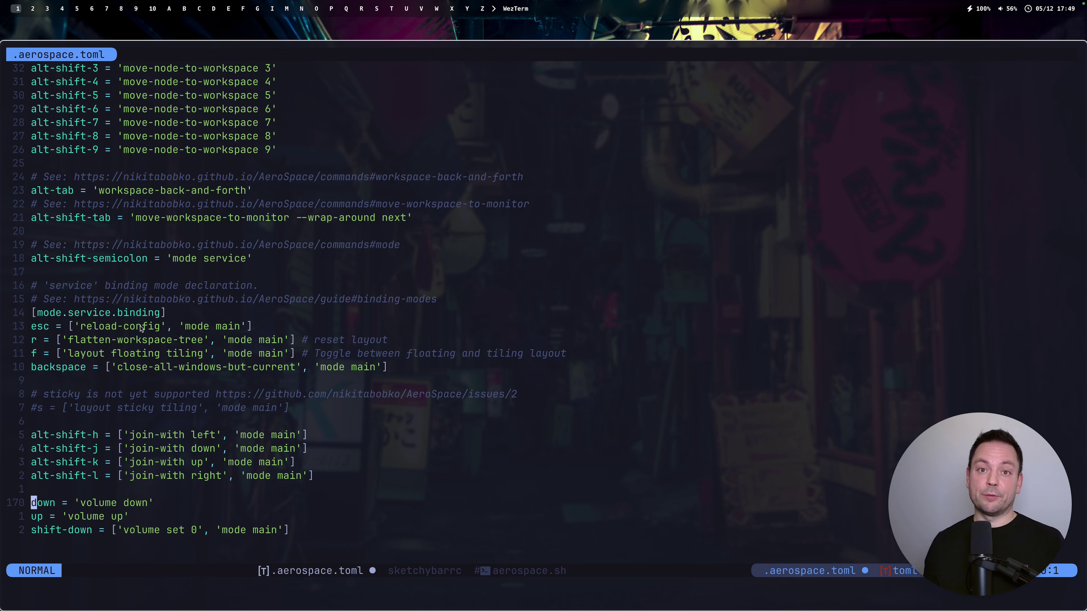
# Step: Save .aerospace.toml with the letter workspace bindings removed
pyautogui.press("'")
pyautogui.press('a')
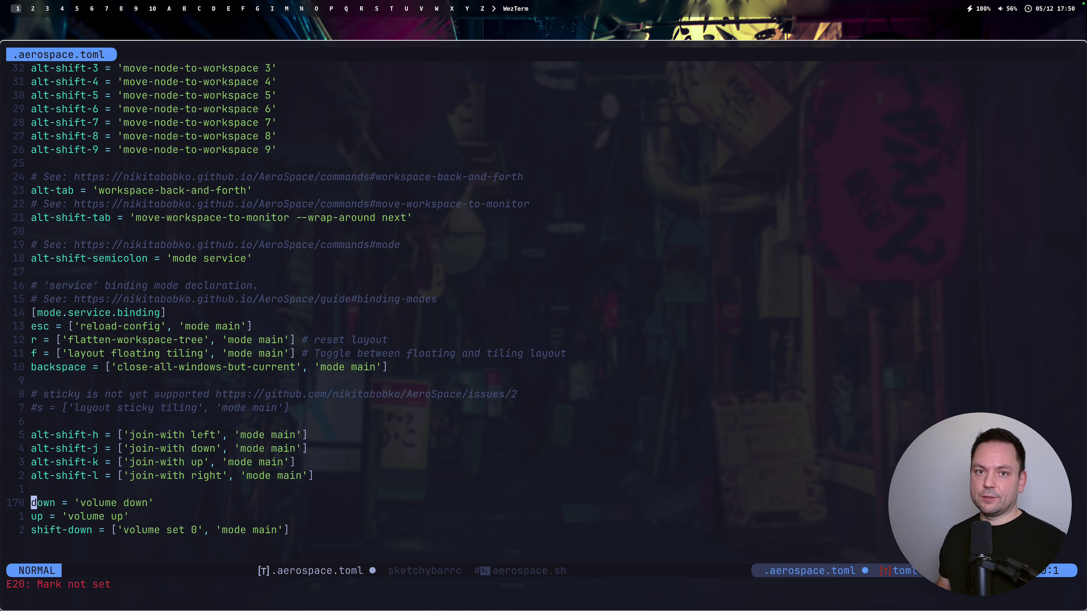
pyautogui.write(':w')
pyautogui.press('Return')
# Step: Suspend the editor, clear the terminal and run "pkill AeroSpace borders sketchybar"
pyautogui.hotkey('ctrl', 'z')
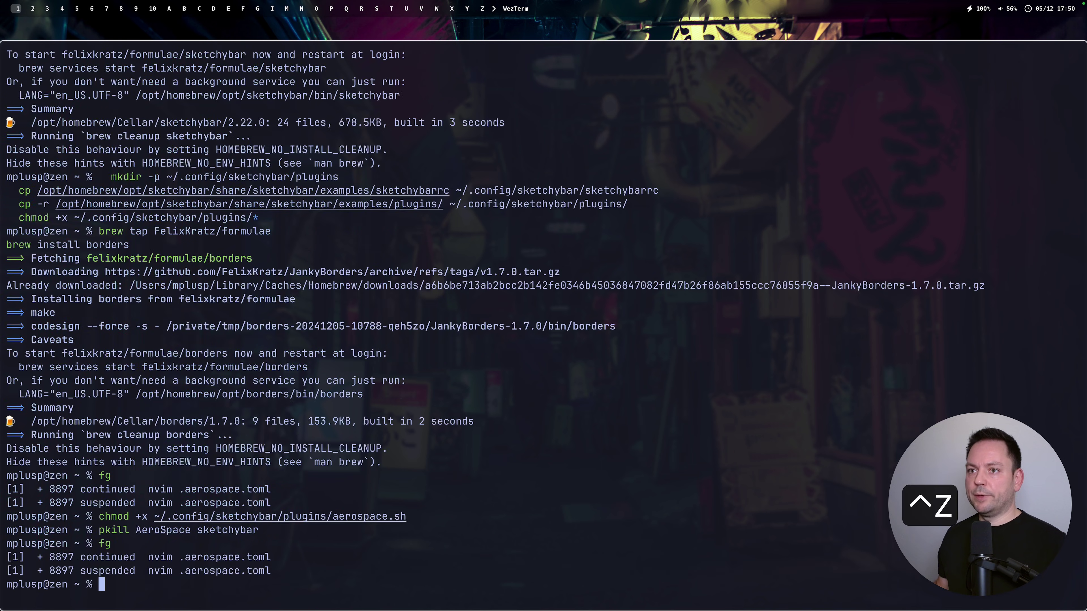
pyautogui.hotkey('ctrl', 'l')
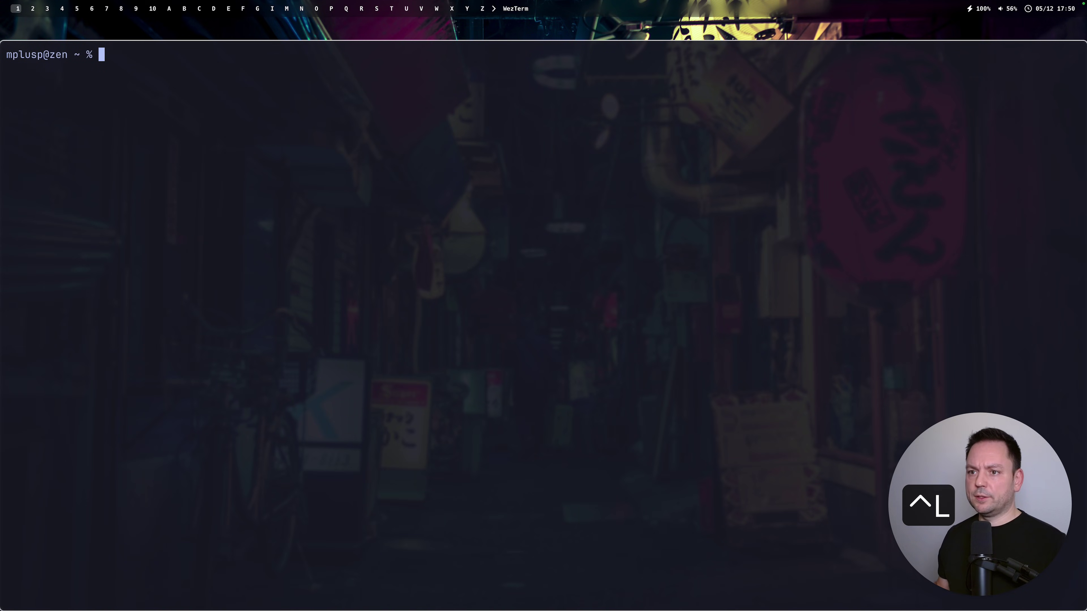
pyautogui.write('pkill AeroSpace borders sketchybar')
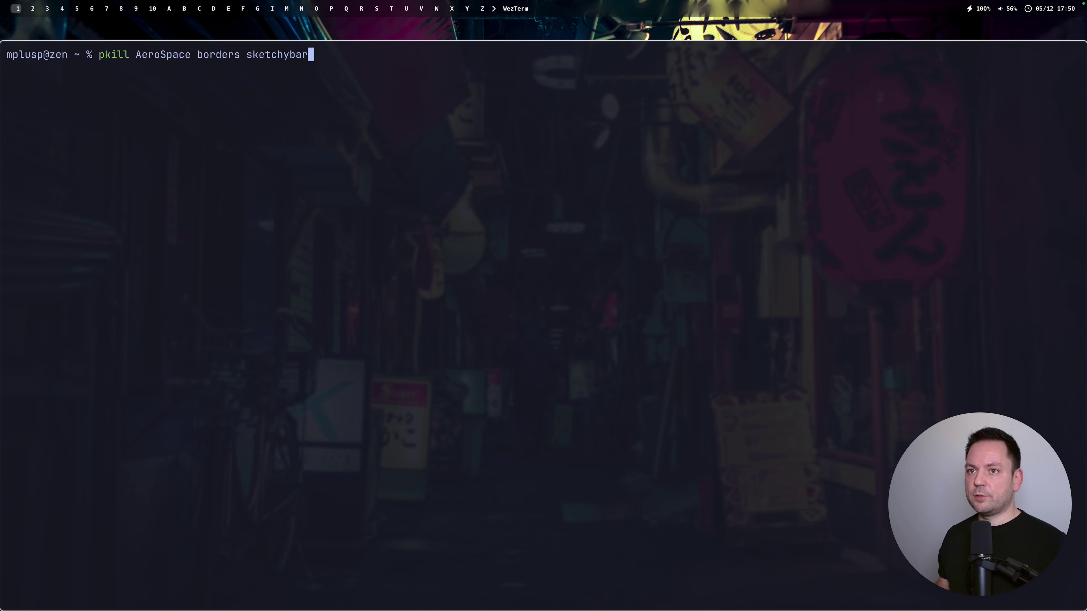
pyautogui.press('Return')
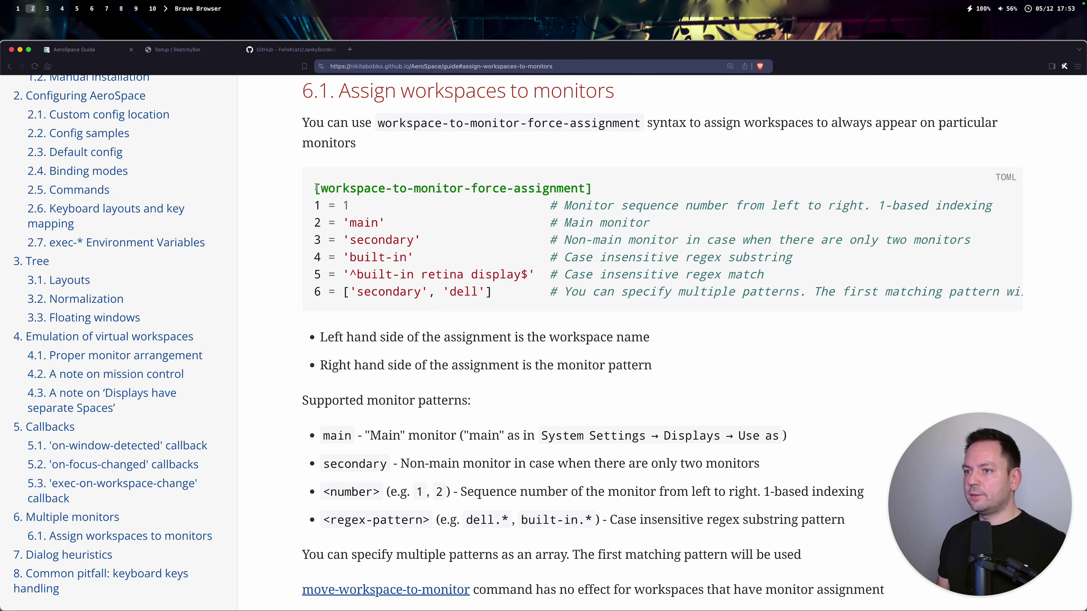
# Step: Copy the [workspace-to-monitor-force-assignment] header from the AeroSpace guide into .aerospace.toml below the gaps section
pyautogui.tripleClick(381, 191)
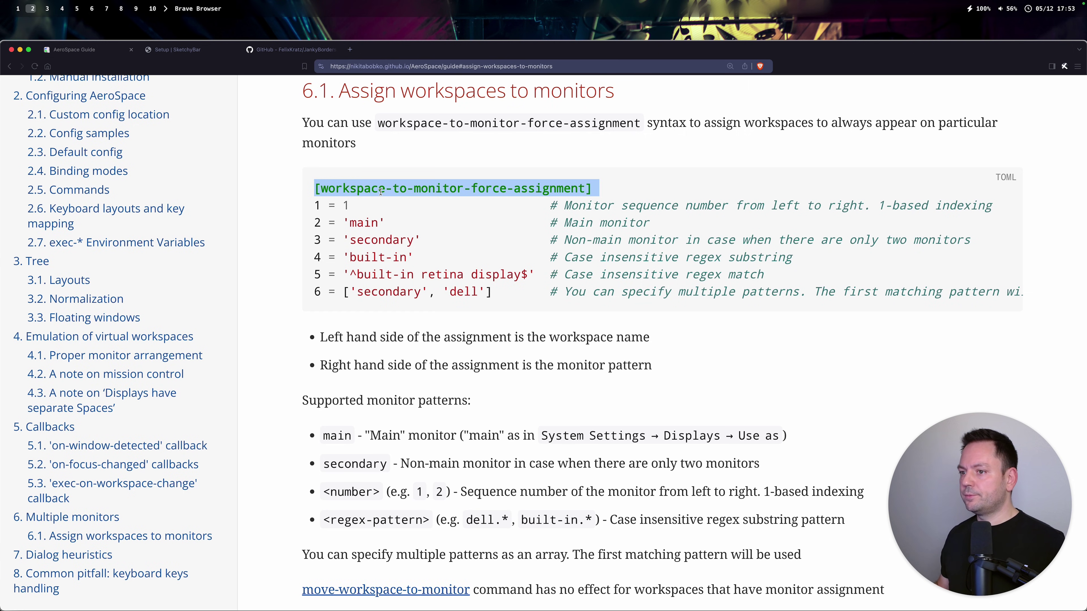
pyautogui.hotkey('alt', '1')
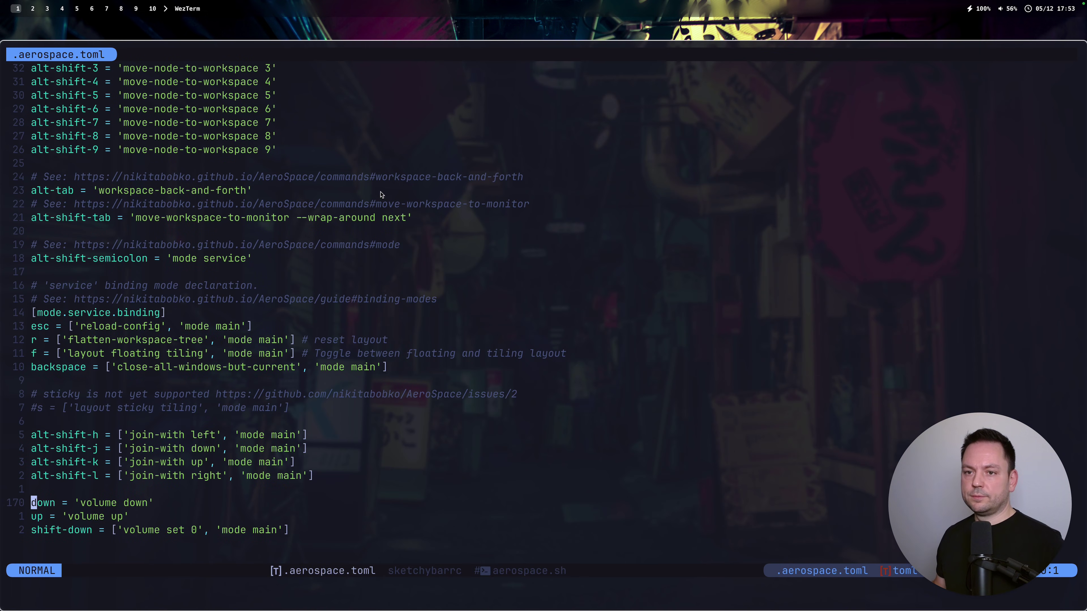
pyautogui.scroll(15, 382, 194)
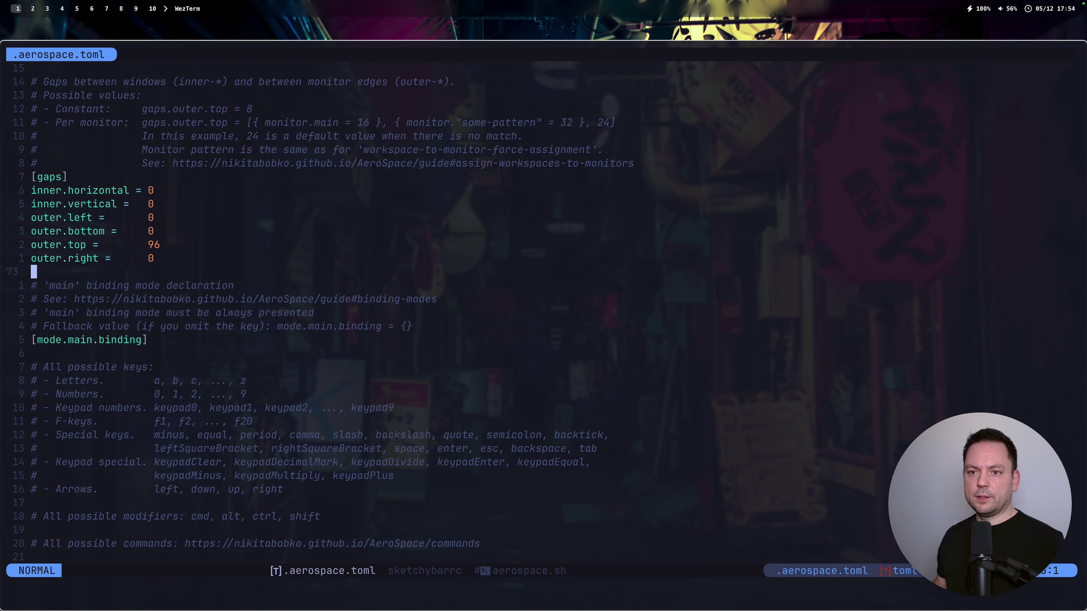
pyautogui.write('po')
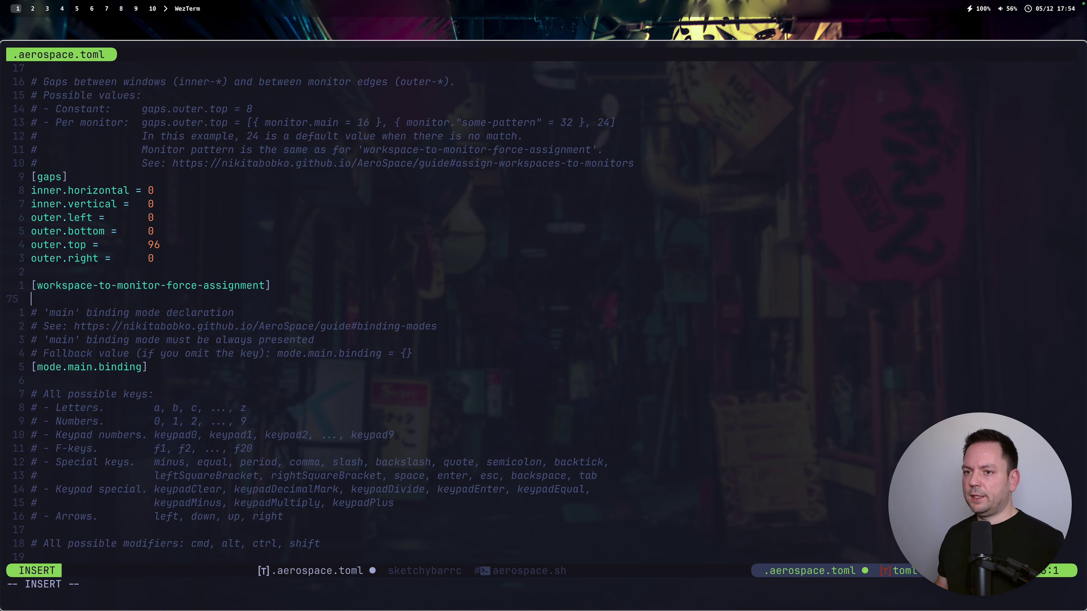
# Step: Assign workspace 9 to 'secondary' under the new header, add a blank line after it and save the file
pyautogui.write('9 ')
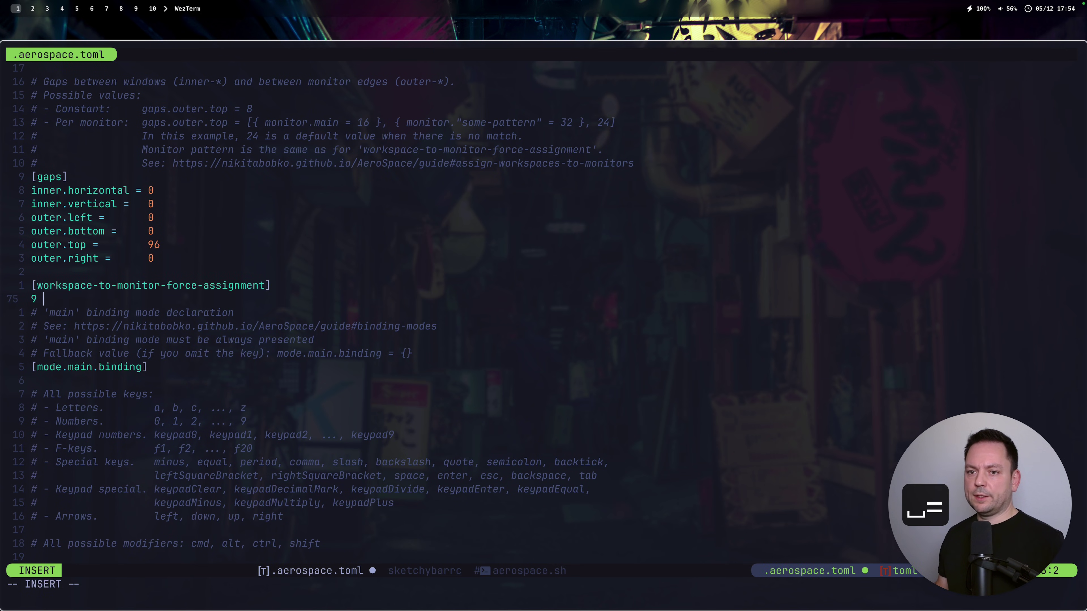
pyautogui.write("= 'secondary'")
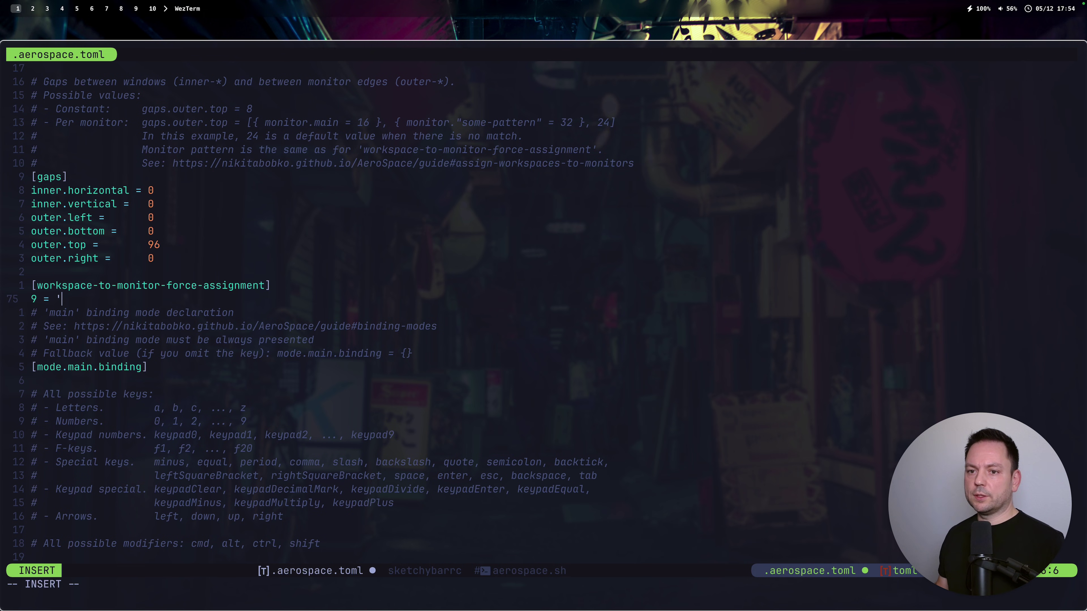
pyautogui.press('Return')
pyautogui.press('Escape')
pyautogui.write(':w')
pyautogui.press('Return')
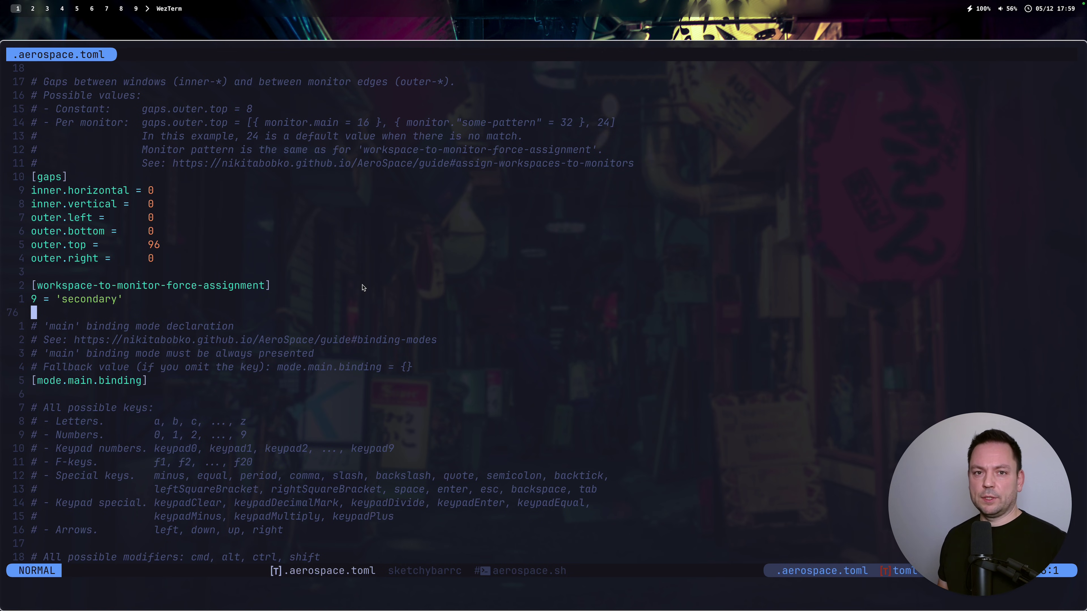
# Step: Open ~/.config/sketchybar/sketchybarrc in the editor
pyautogui.write(':e ~/.config/sketchybar/sketchybarrc')
pyautogui.press('Return')
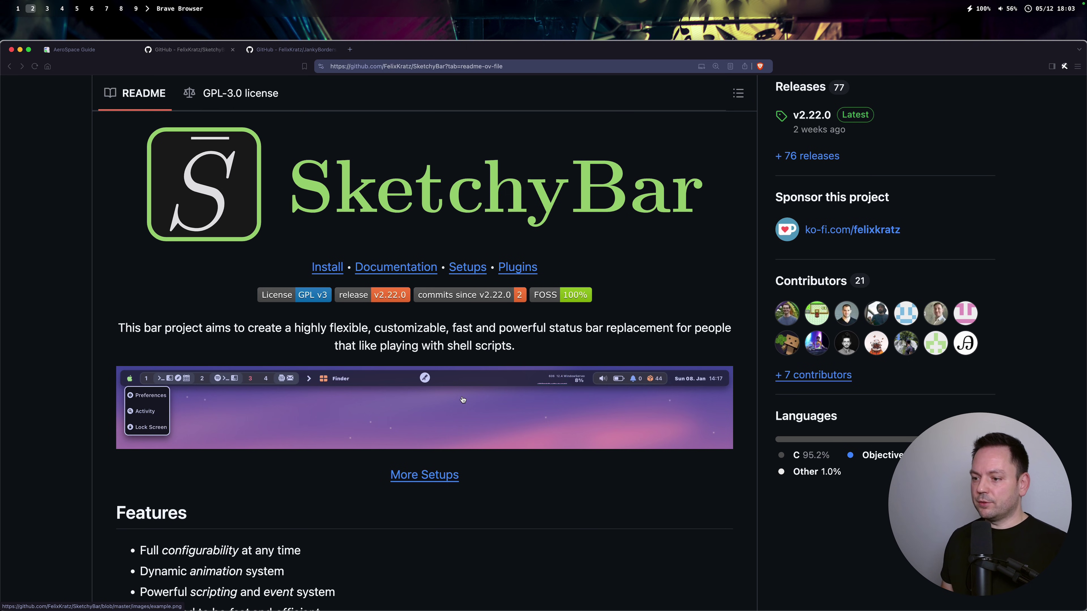
# Step: Open the More Setups discussion from the SketchyBar README and browse the status bar setups shared there
pyautogui.click(438, 478)
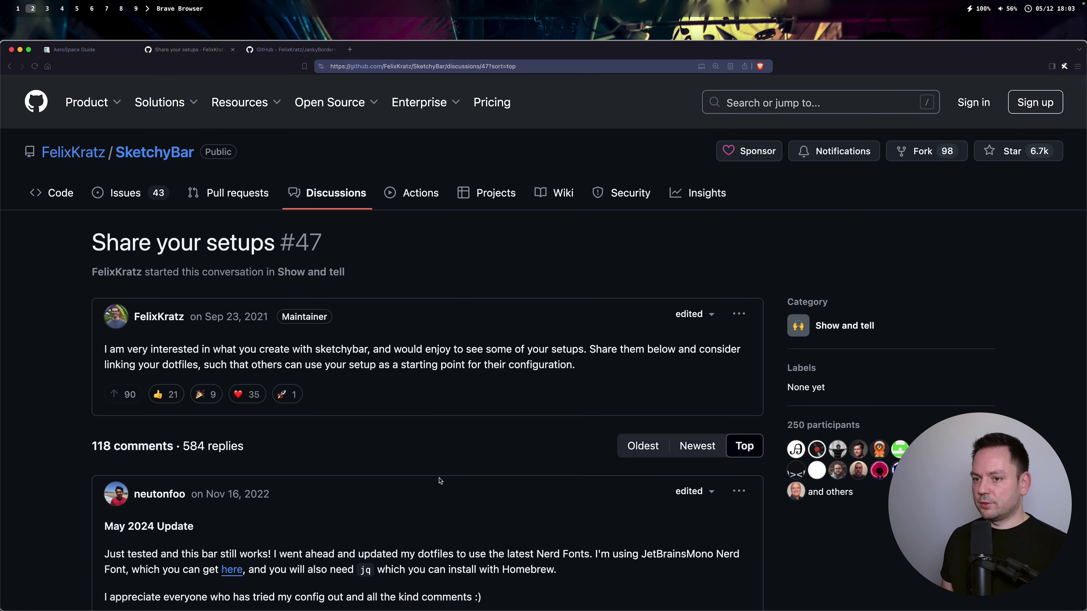
pyautogui.scroll(-10, 439, 480)
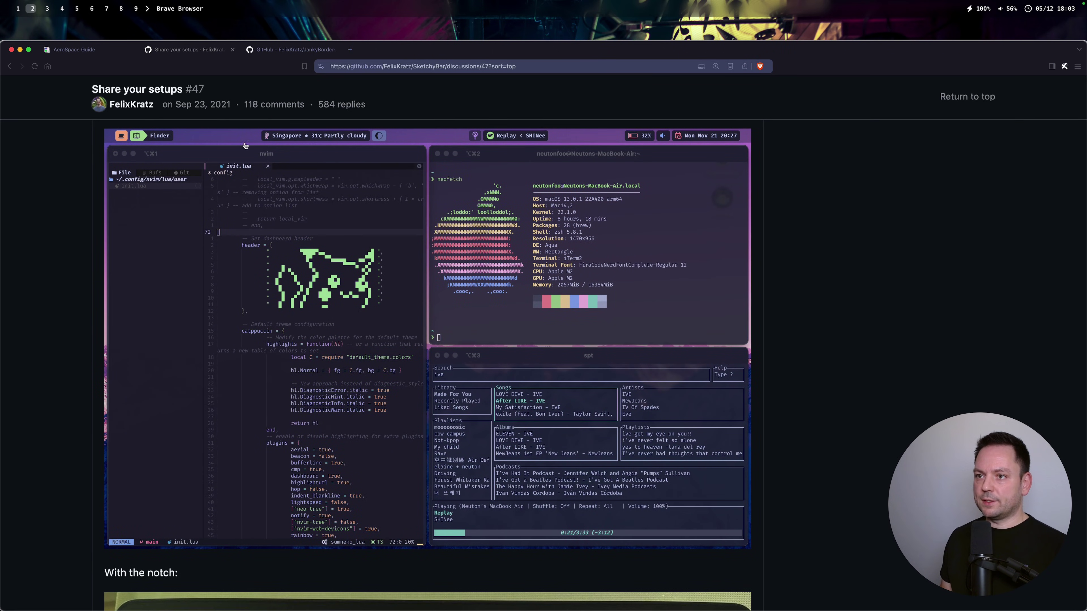
pyautogui.scroll(-1, 474, 321)
pyautogui.scroll(-7, 474, 322)
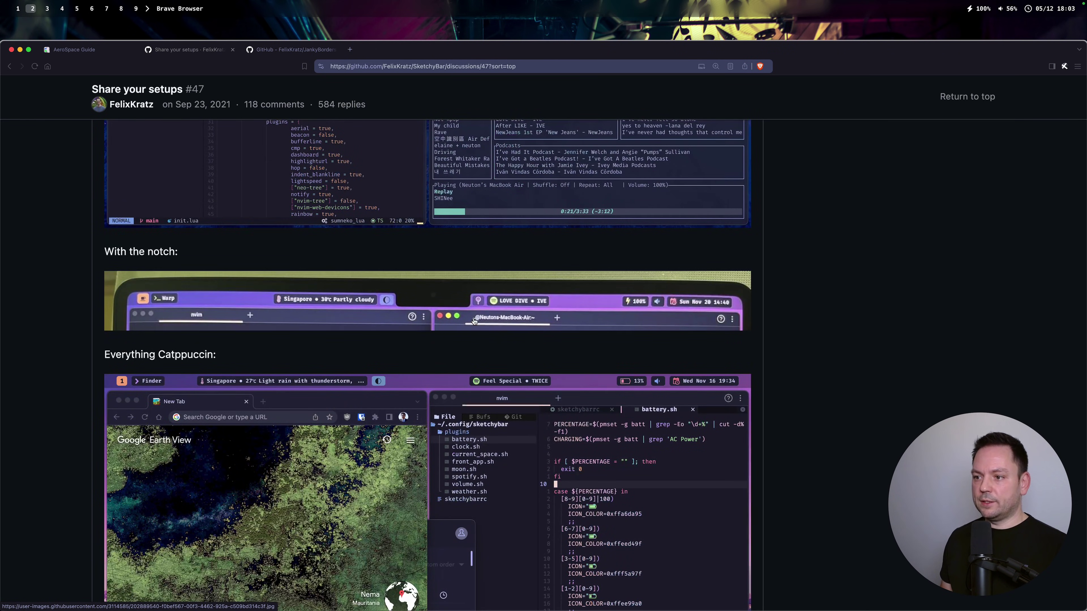
pyautogui.scroll(2, 523, 346)
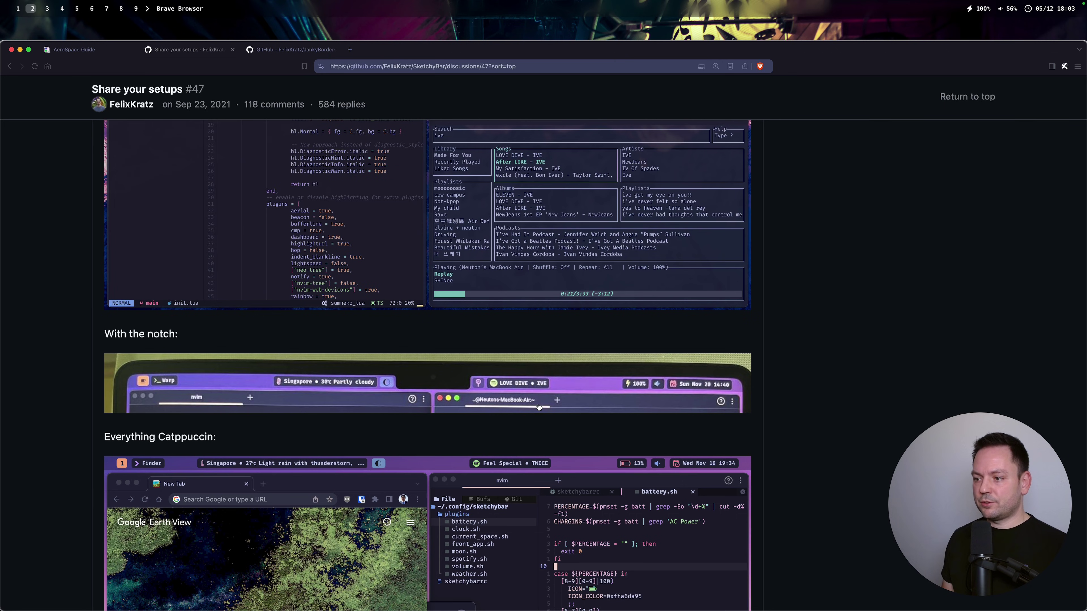
pyautogui.scroll(-15, 653, 405)
pyautogui.scroll(-20, 654, 404)
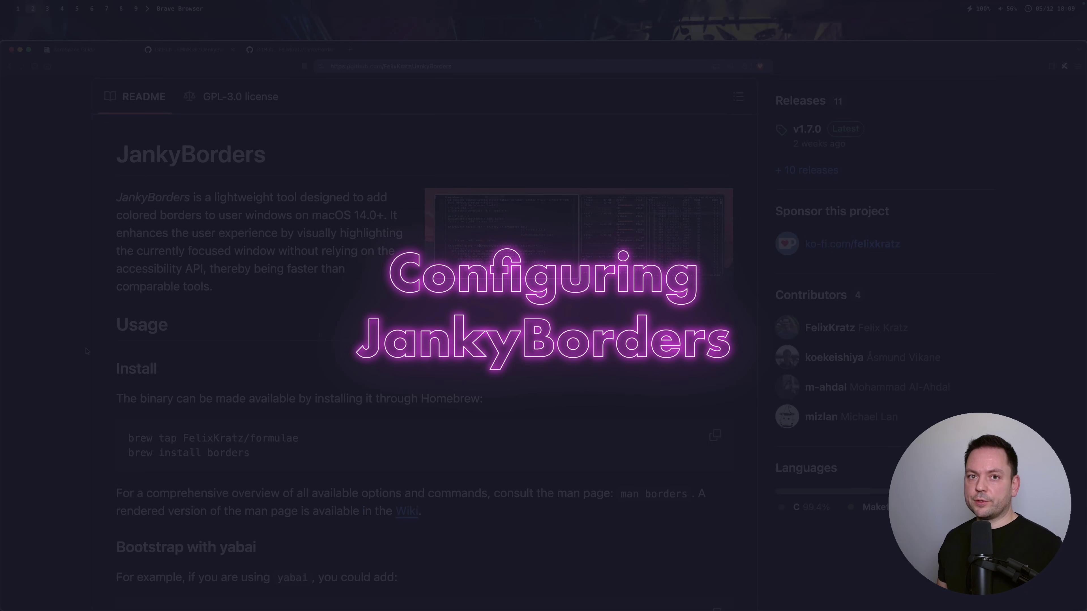
# Step: Replace the 'exec-and-forget borders' line in .aerospace.toml with the JankyBorders README version using active_color=0xffe1e3e4 inactive_color=0xff494d64 width=5.0
pyautogui.scroll(1, 248, 377)
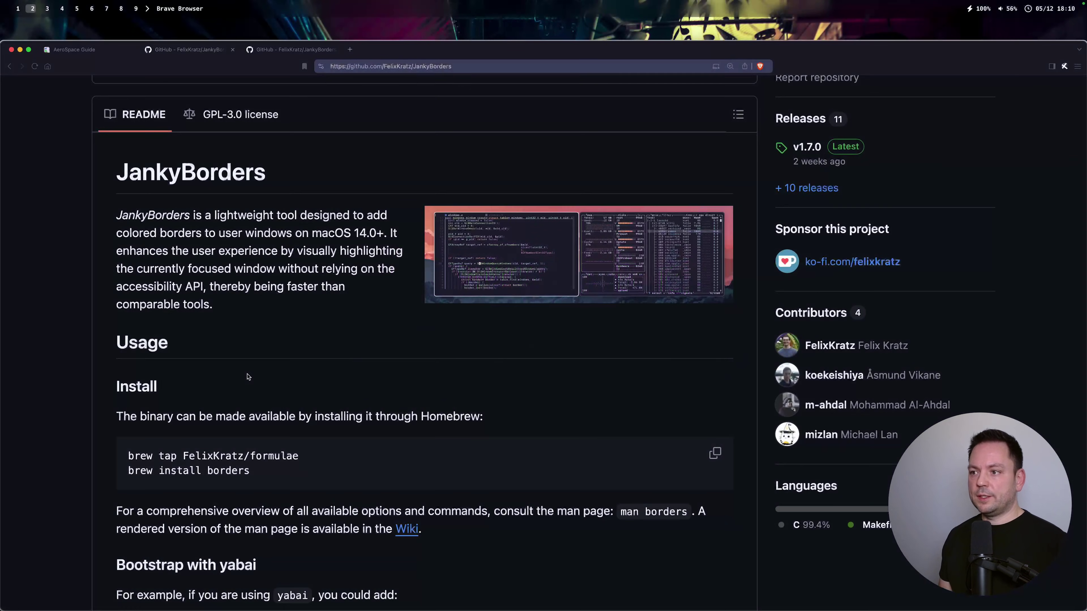
pyautogui.scroll(-10, 247, 376)
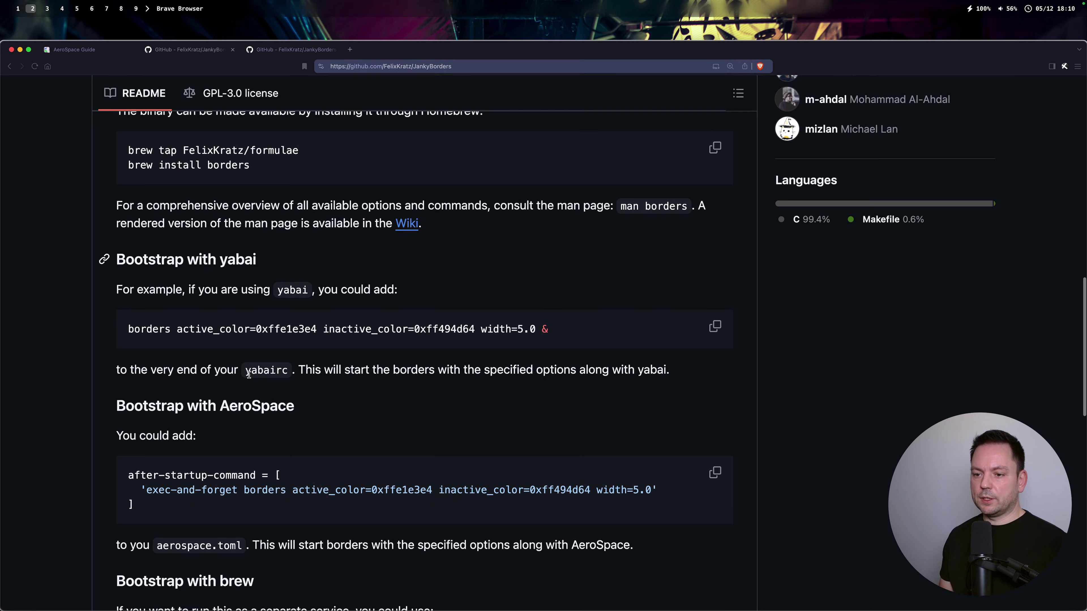
pyautogui.scroll(-1, 249, 375)
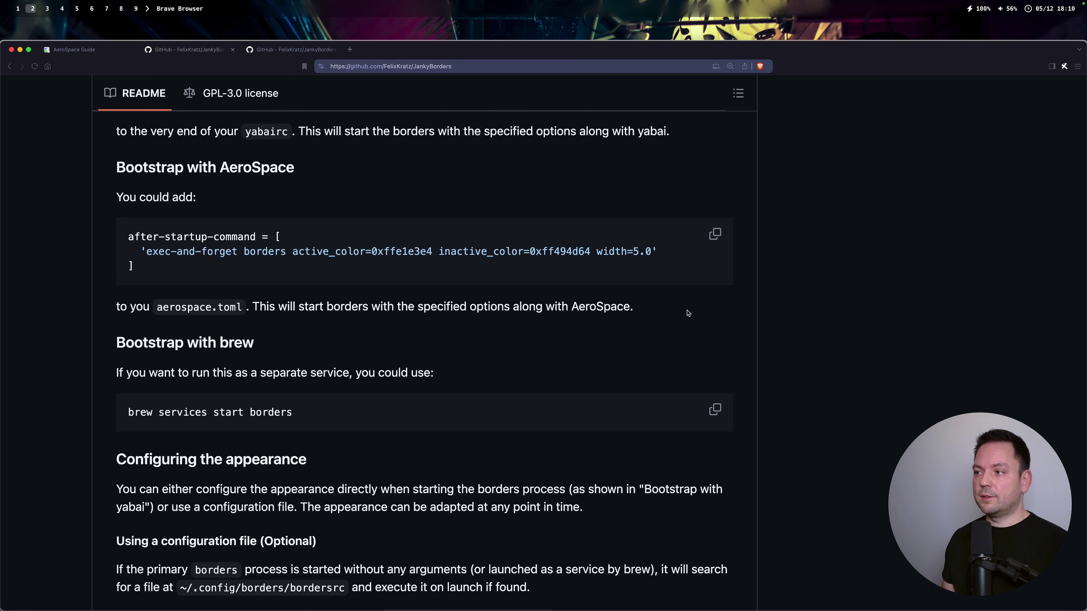
pyautogui.moveTo(141, 252); pyautogui.dragTo(661, 250)
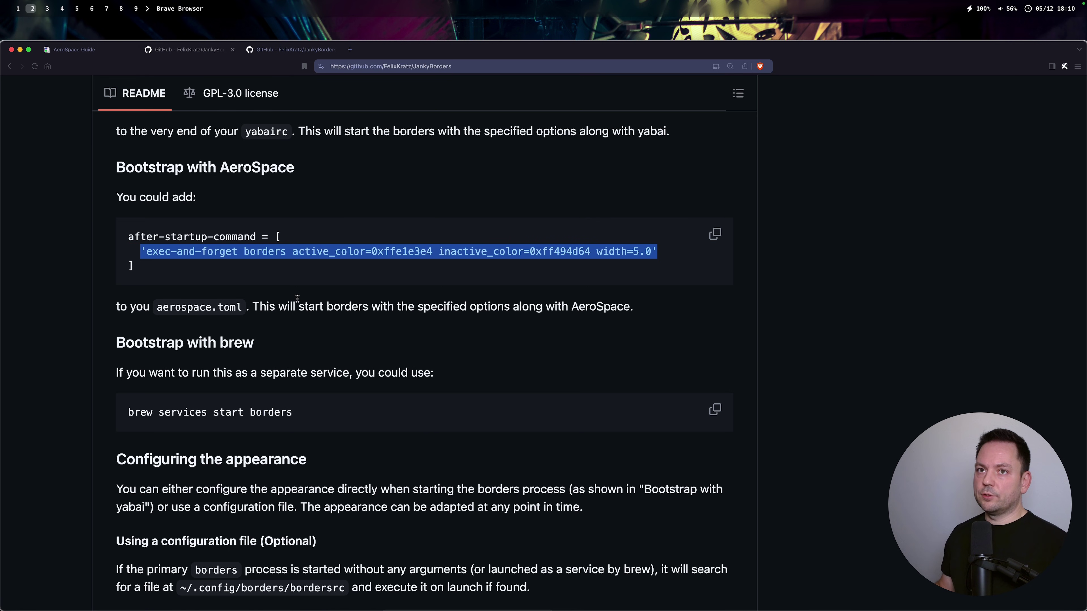
pyautogui.hotkey('alt', '1')
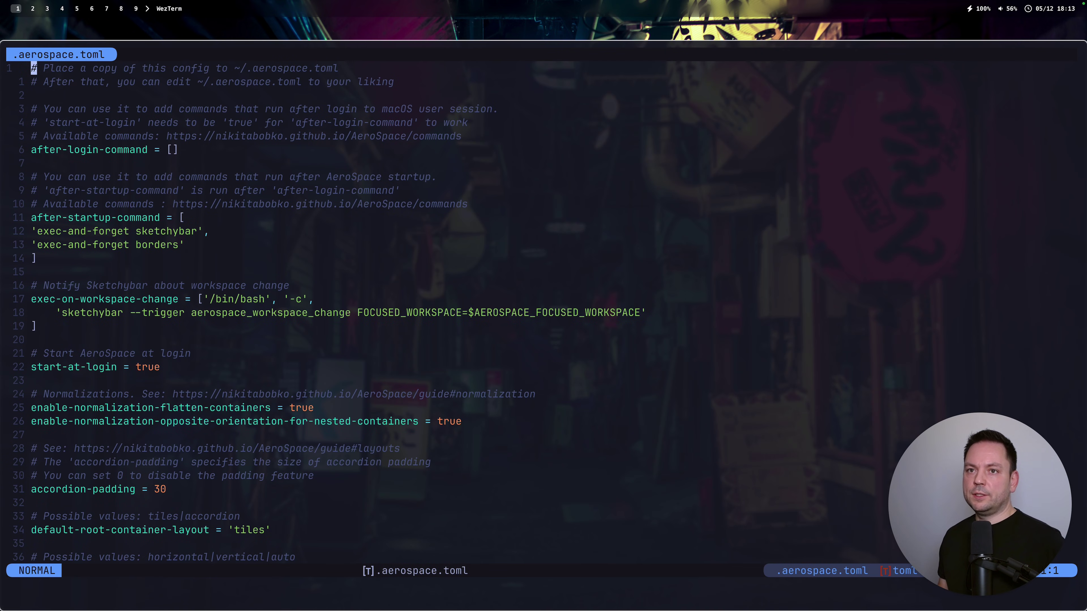
pyautogui.press('1')
pyautogui.press('3')
pyautogui.press('j')
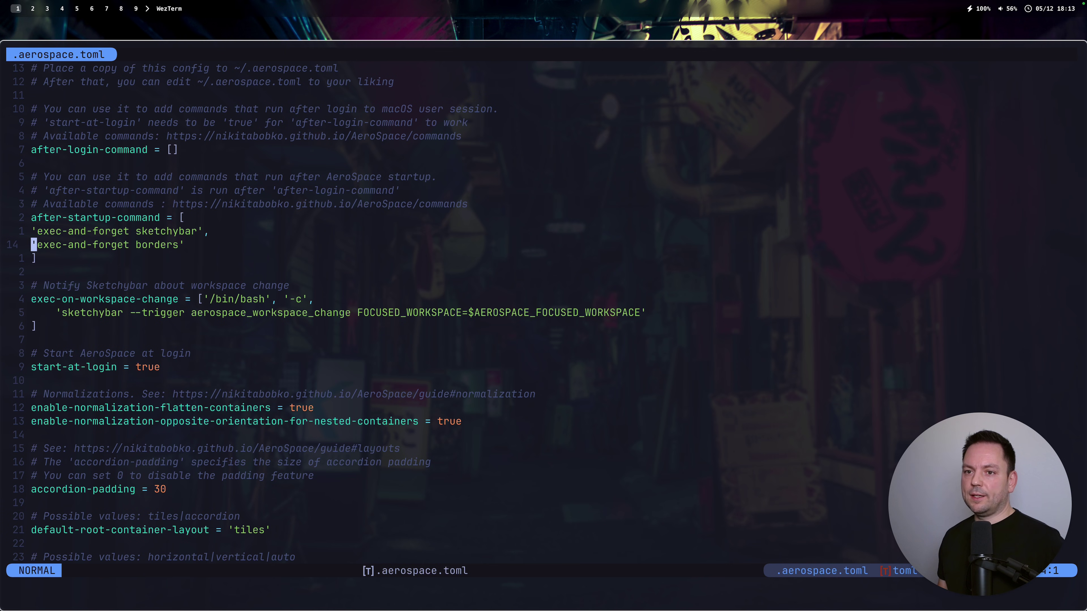
pyautogui.hotkey('shift', 'v')
pyautogui.press('p')
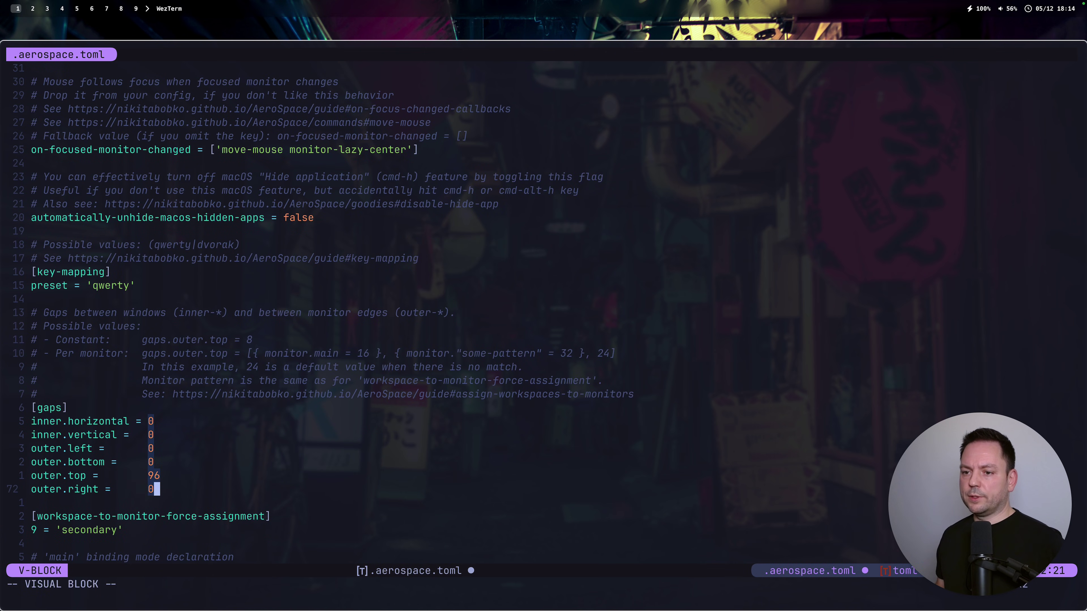
# Step: Set all six inner and outer gap values in the [gaps] section to 24 and save .aerospace.toml
pyautogui.write('c24')
pyautogui.press('Escape')
pyautogui.write(':w')
pyautogui.press('Return')
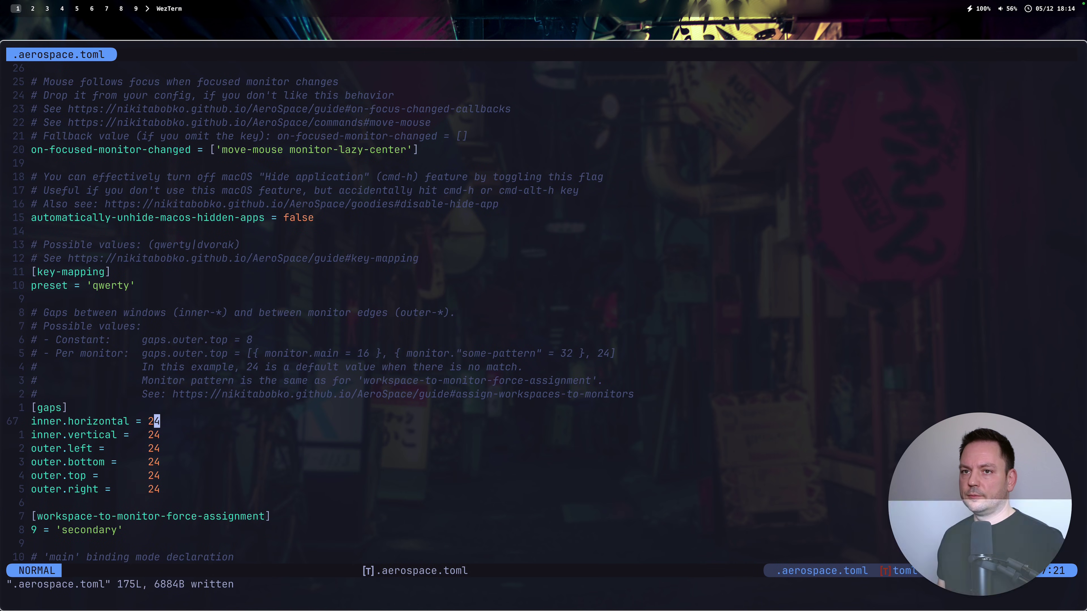
# Step: Suspend the editor, rerun "pkill AeroSpace borders sketchybar" from the shell history and relaunch AeroSpace
pyautogui.hotkey('ctrl', 'z')
pyautogui.hotkey('ctrl', 'r')
pyautogui.write('pki')
pyautogui.press('Return')
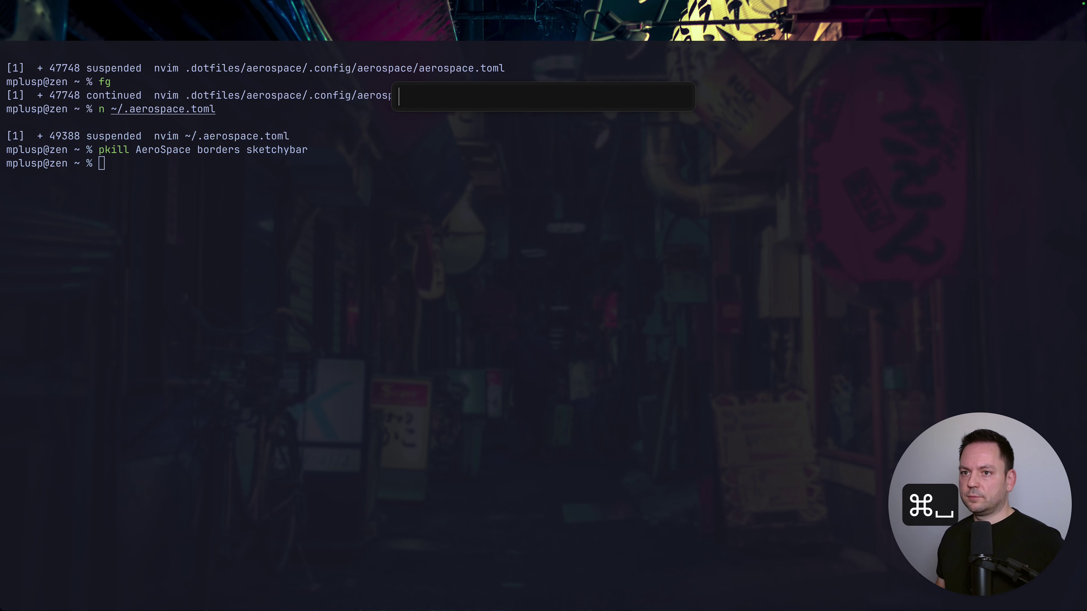
pyautogui.press('super+space')
pyautogui.write('aer')
pyautogui.press('Return')
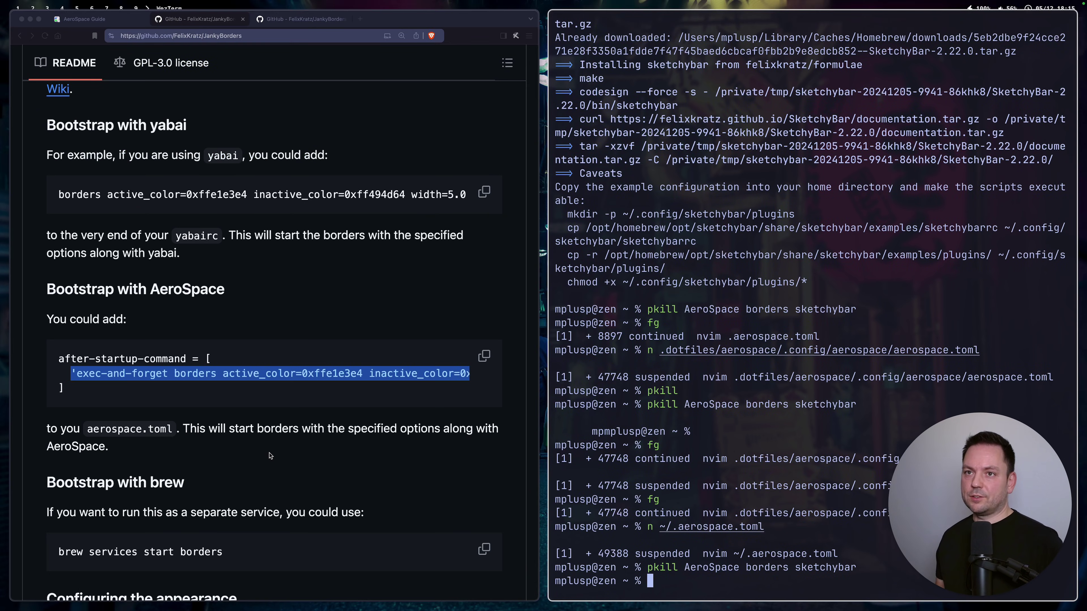
# Step: Resume the suspended .aerospace.toml editing session with "fg" and shift the window focus to the browser
pyautogui.write('fg')
pyautogui.press('Return')
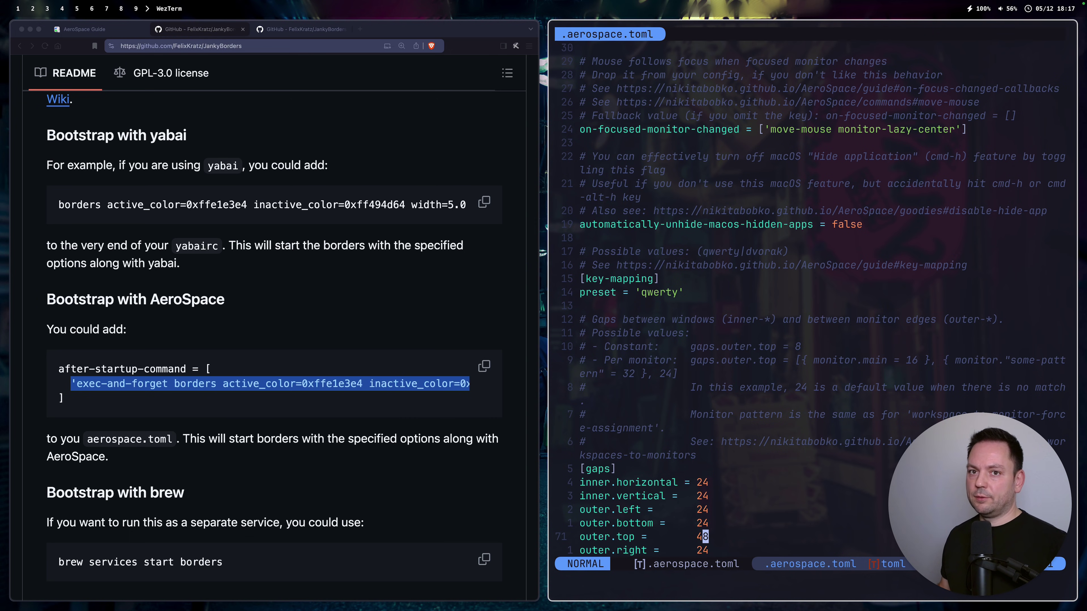
pyautogui.hotkey('alt', 'h')
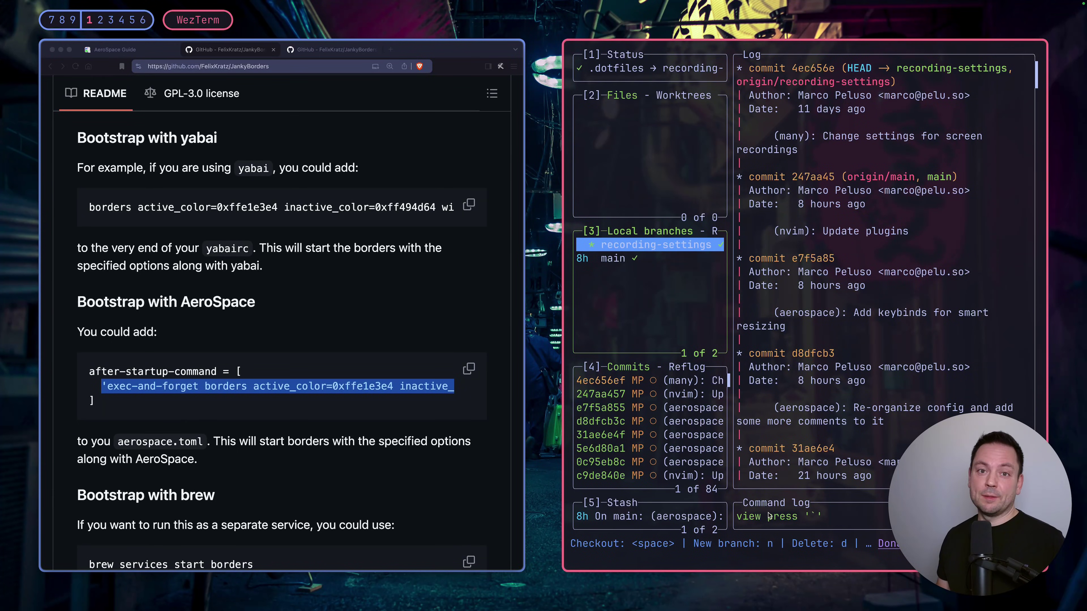
# Step: Check out the main branch of the .dotfiles repository
pyautogui.press('space')
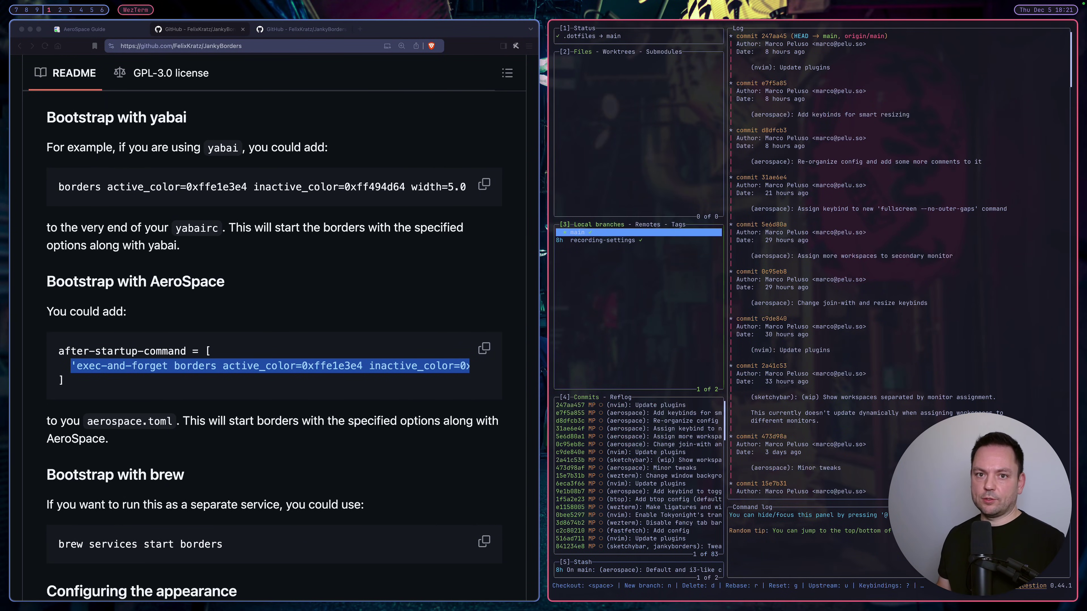